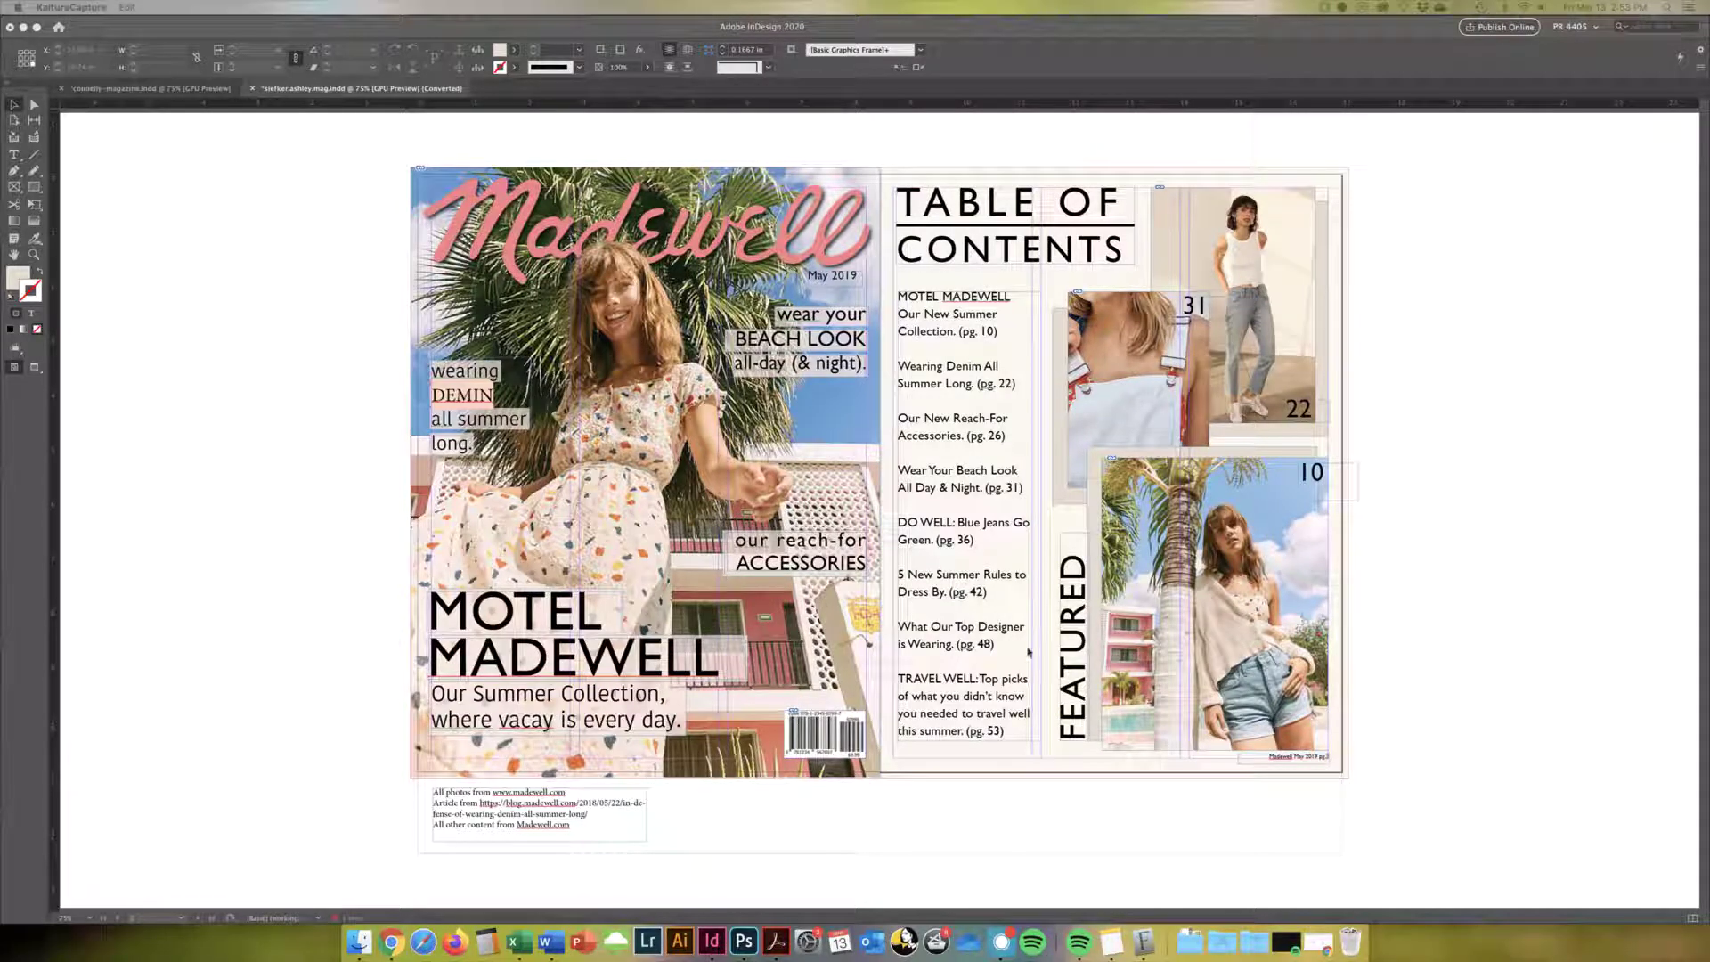
Return to the magazine layout and scroll through the spread.
{"action": "key", "text": "ctrl+Down"}
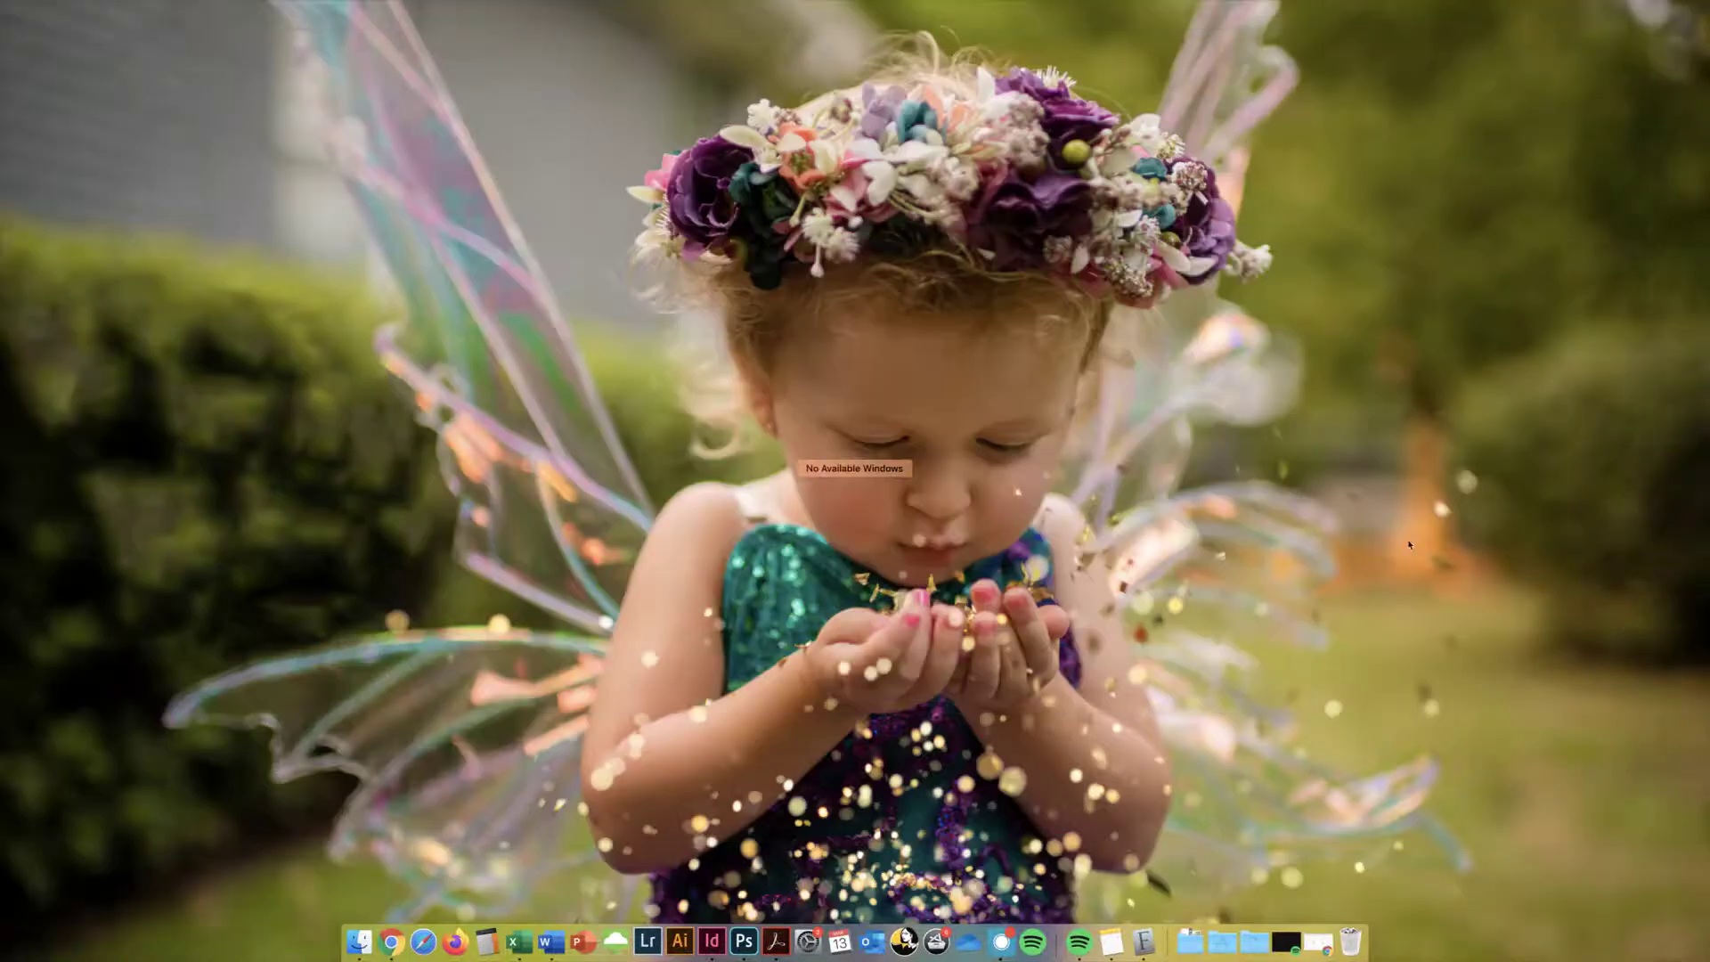
{"action": "left_click", "coordinate": [712, 941]}
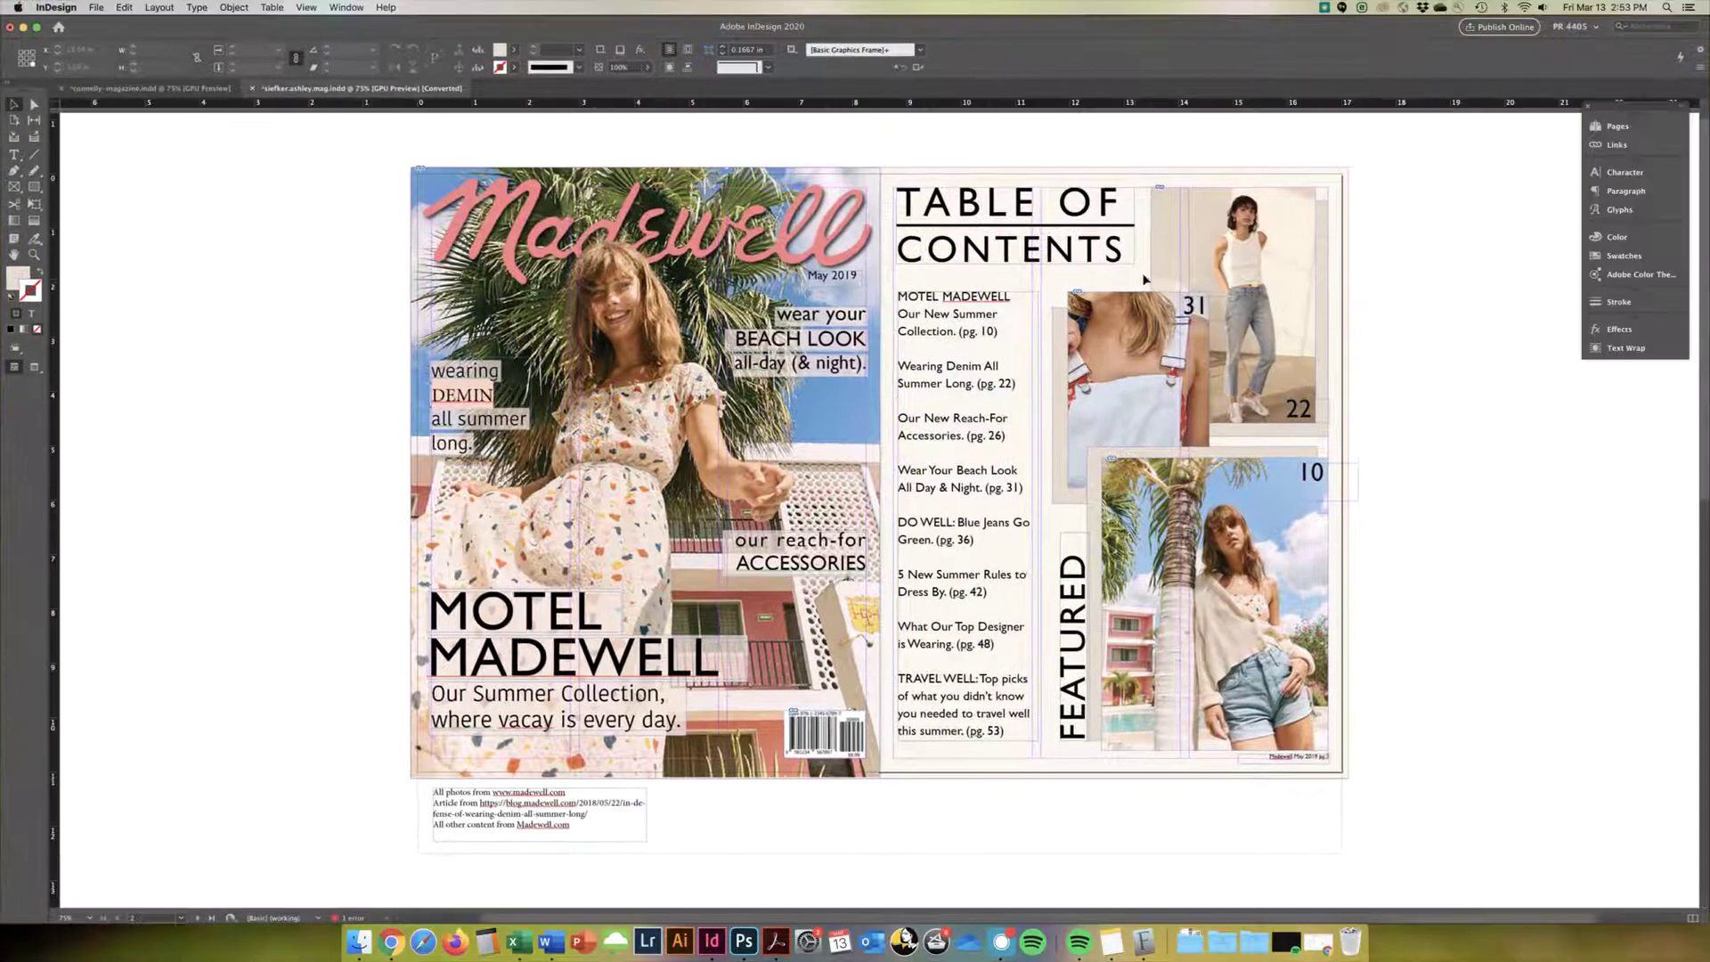
{"action": "scroll", "coordinate": [1419, 511], "scroll_direction": "down", "scroll_amount": 10}
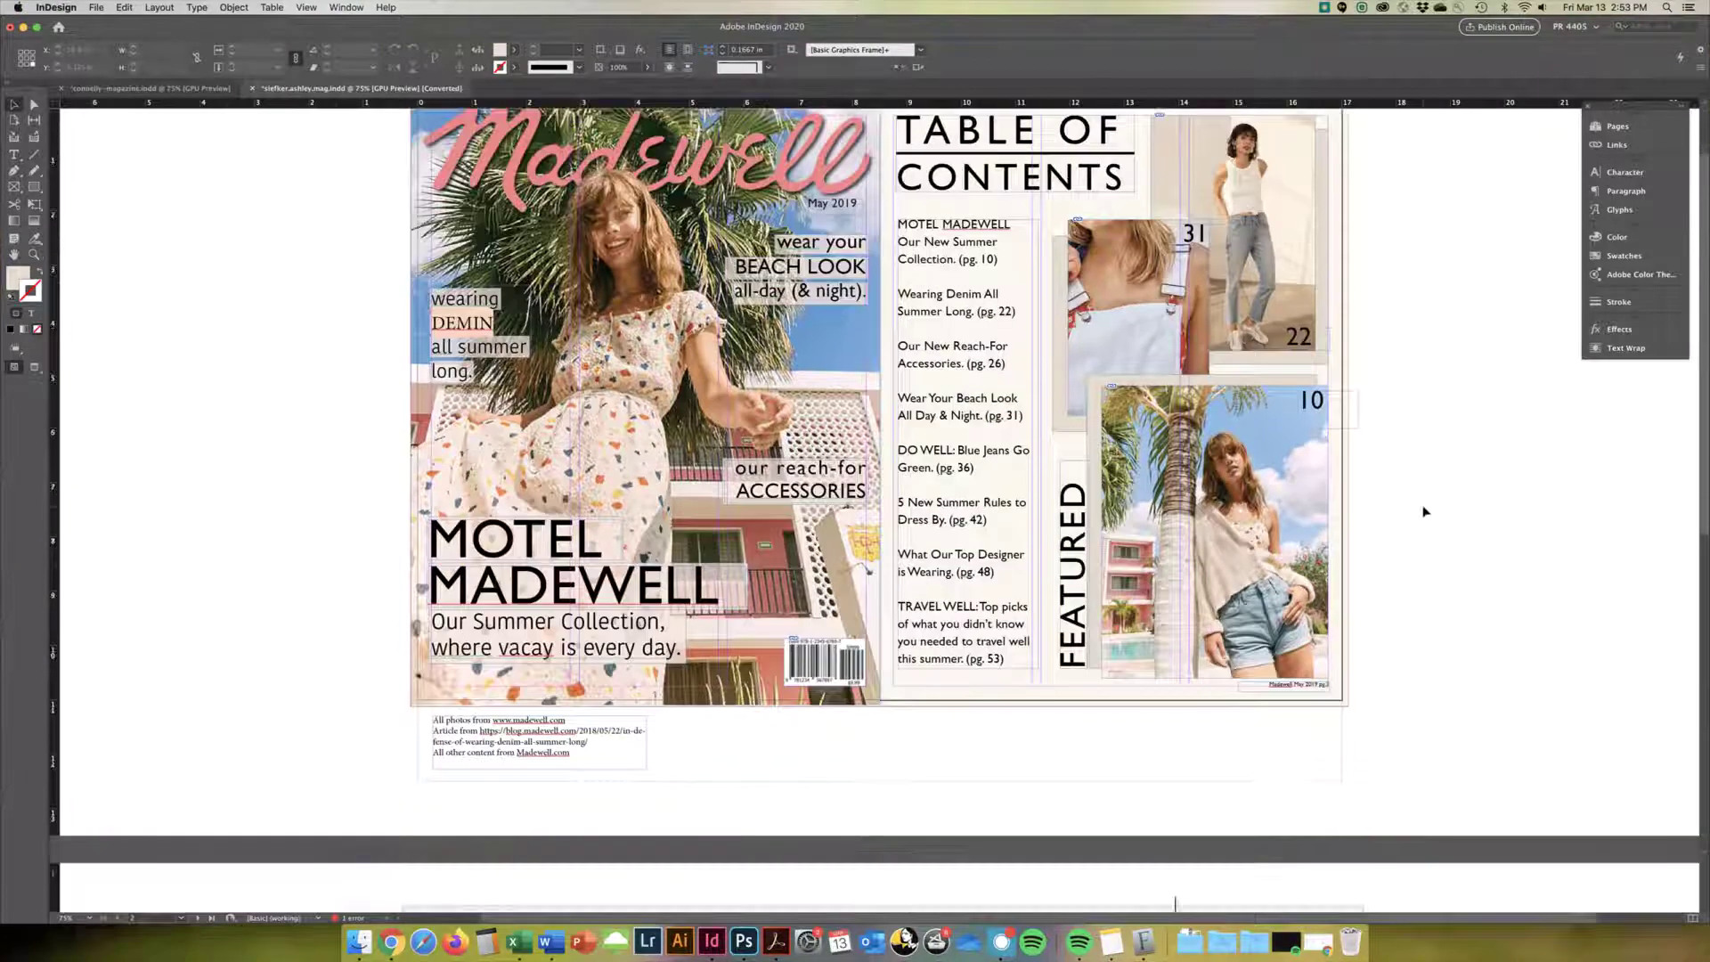
{"action": "scroll", "coordinate": [1424, 507], "scroll_direction": "down", "scroll_amount": 3}
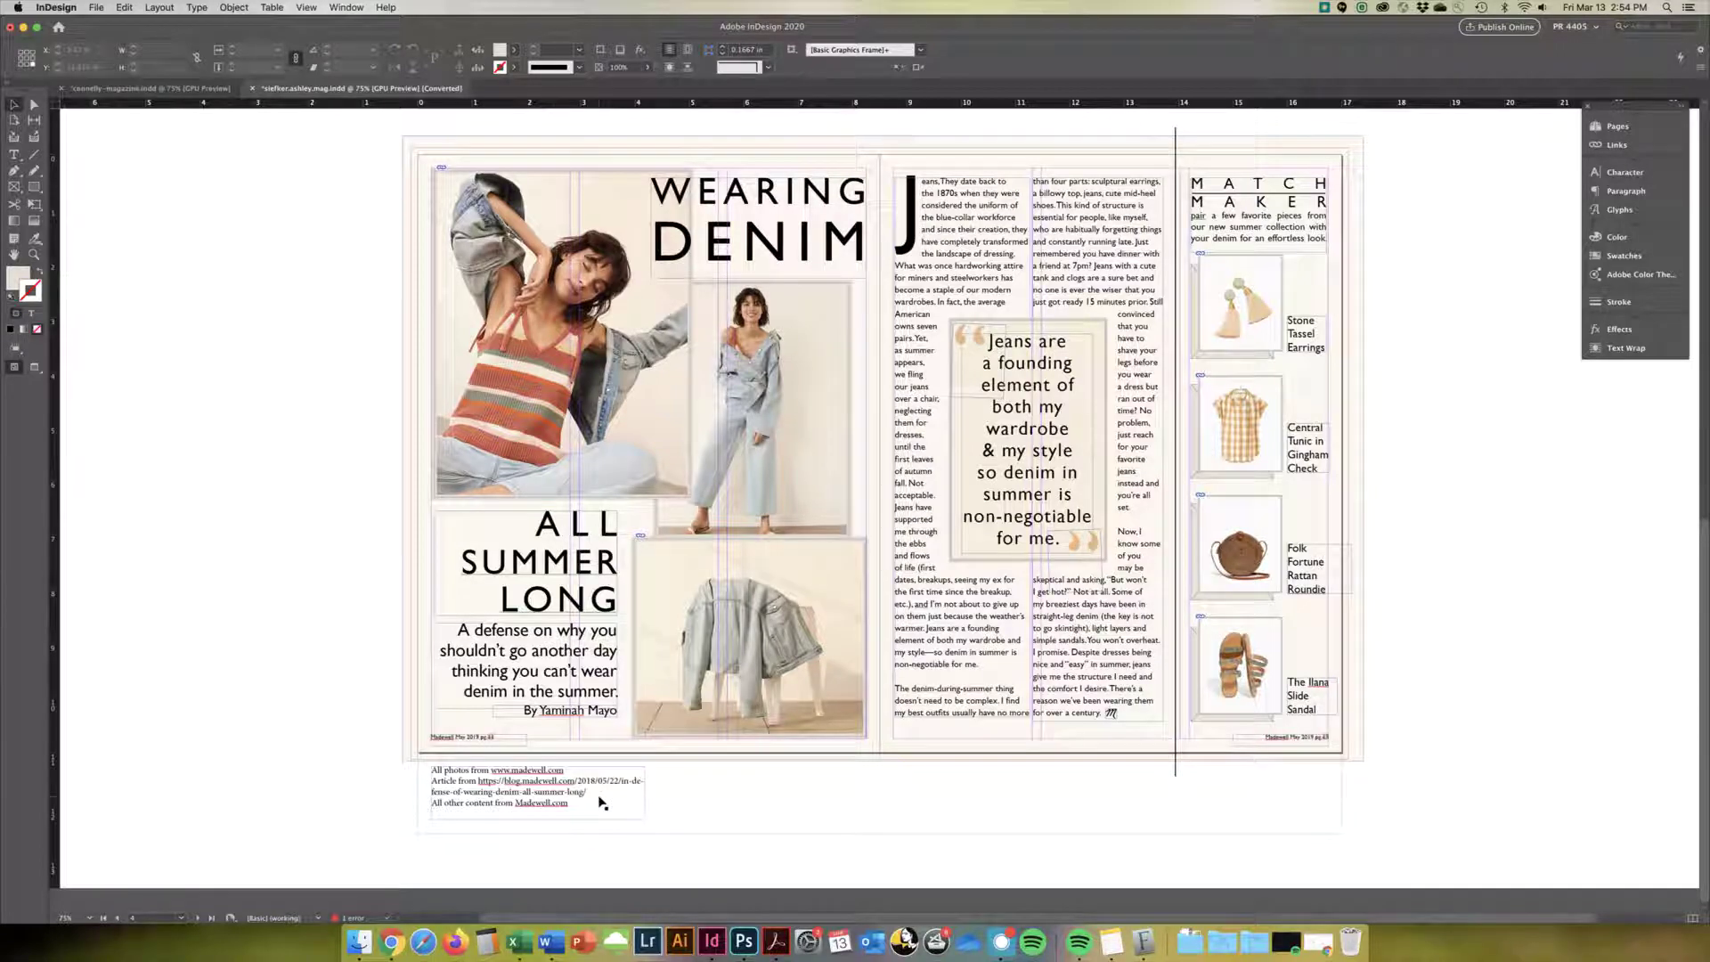
{"action": "scroll", "coordinate": [602, 803], "scroll_direction": "up", "scroll_amount": 10}
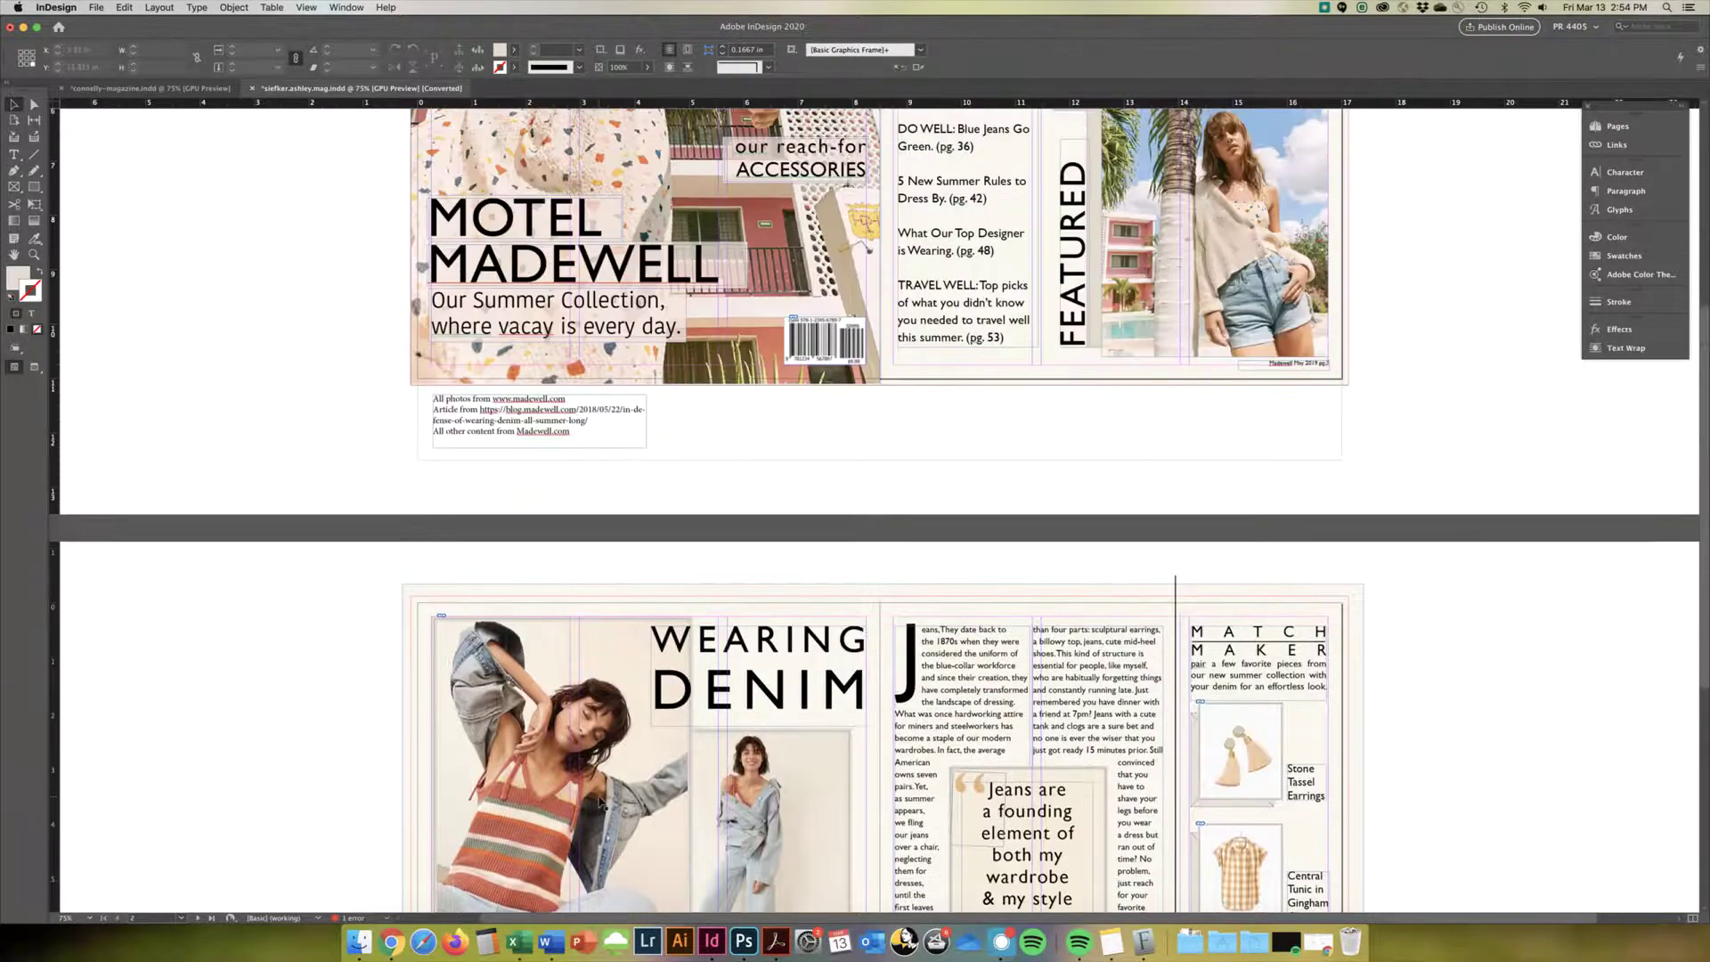
{"action": "scroll", "coordinate": [603, 803], "scroll_direction": "up", "scroll_amount": 9}
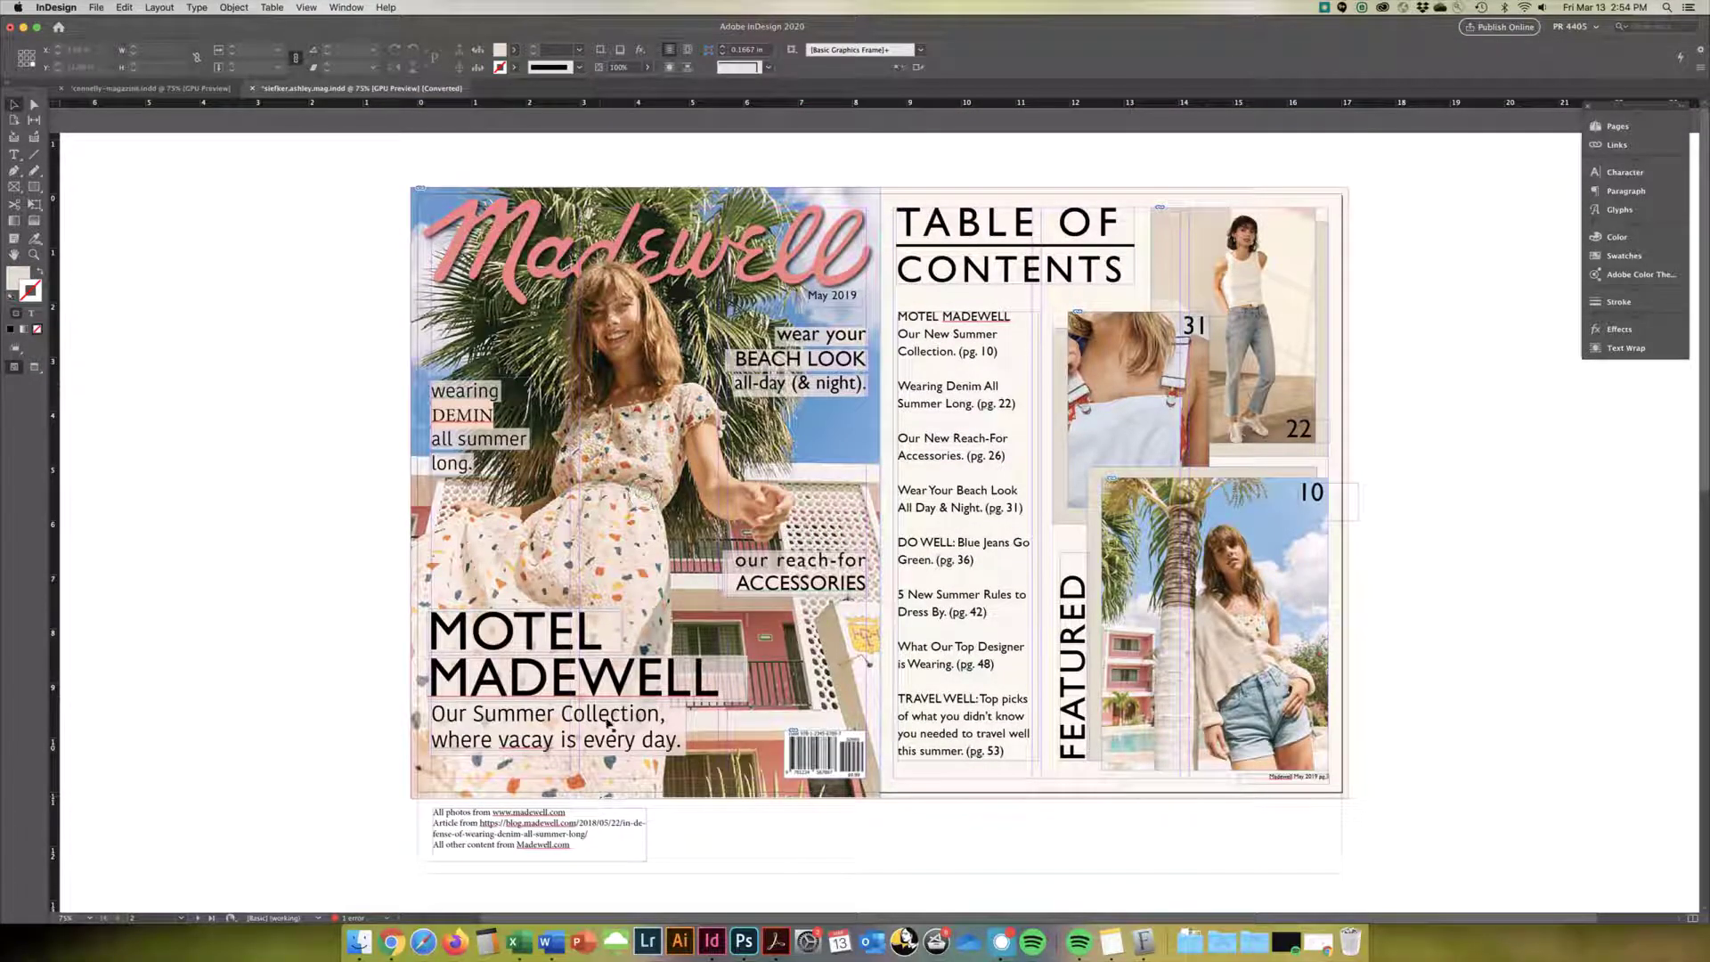
Open File > Package and review Fonts: 5 used, Kohinoor Bangla Semibold missing.
{"action": "left_click", "coordinate": [98, 7]}
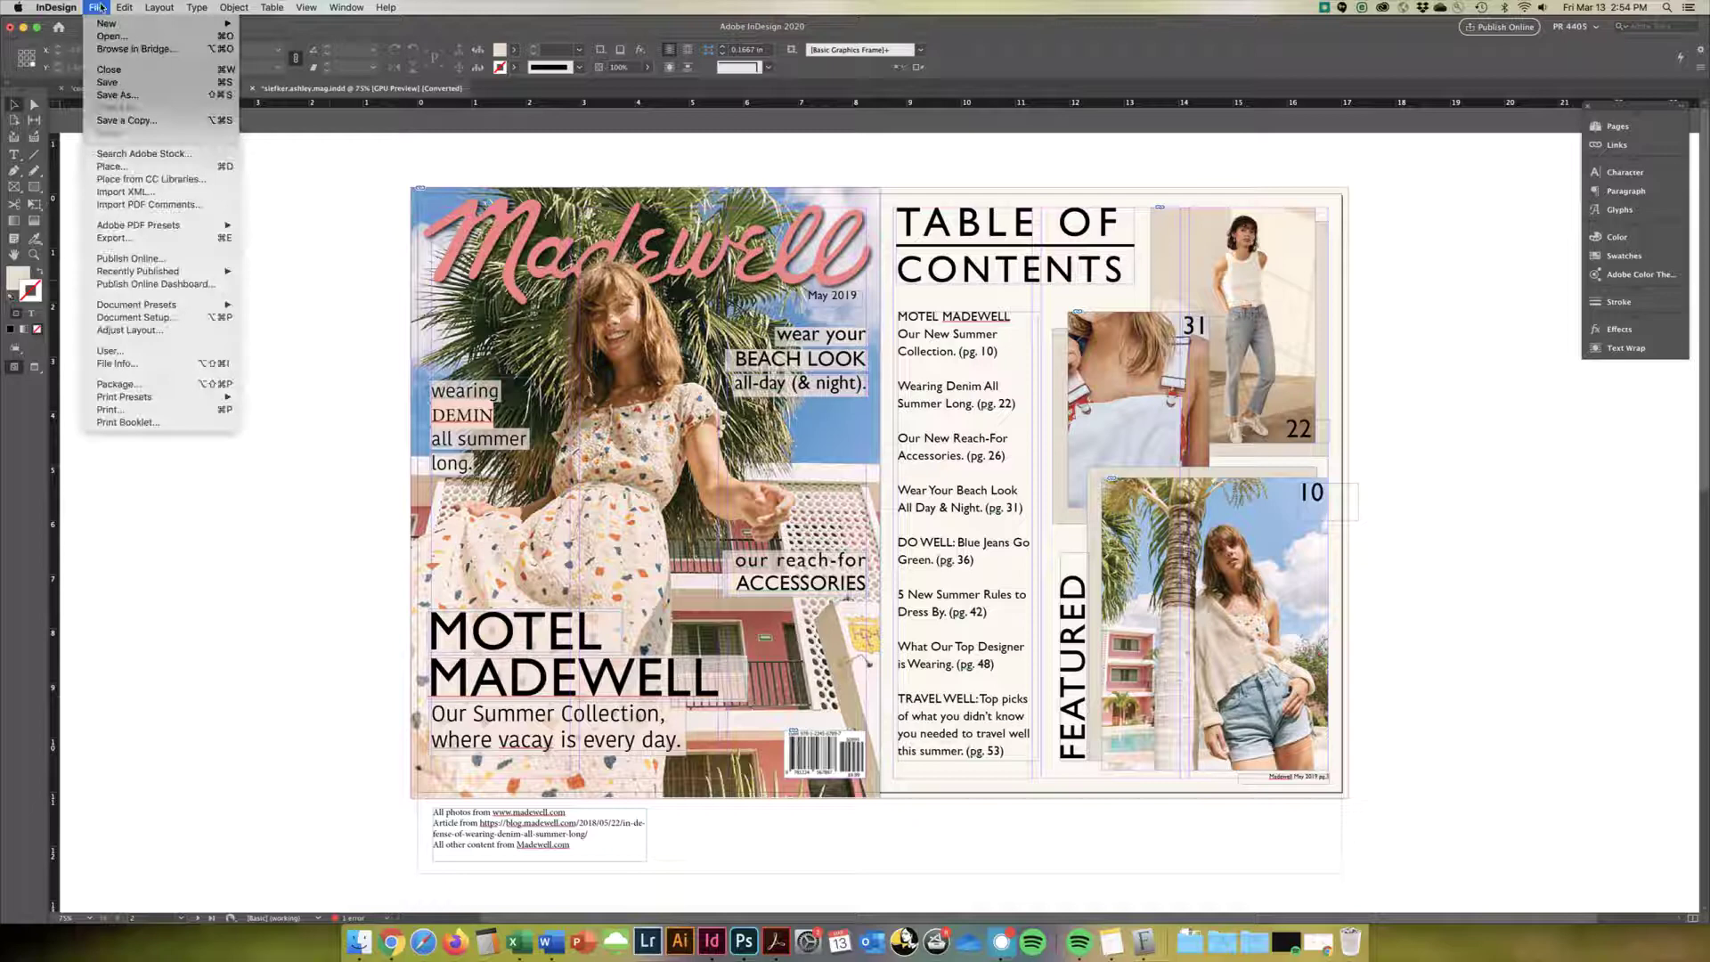
{"action": "left_click", "coordinate": [155, 387]}
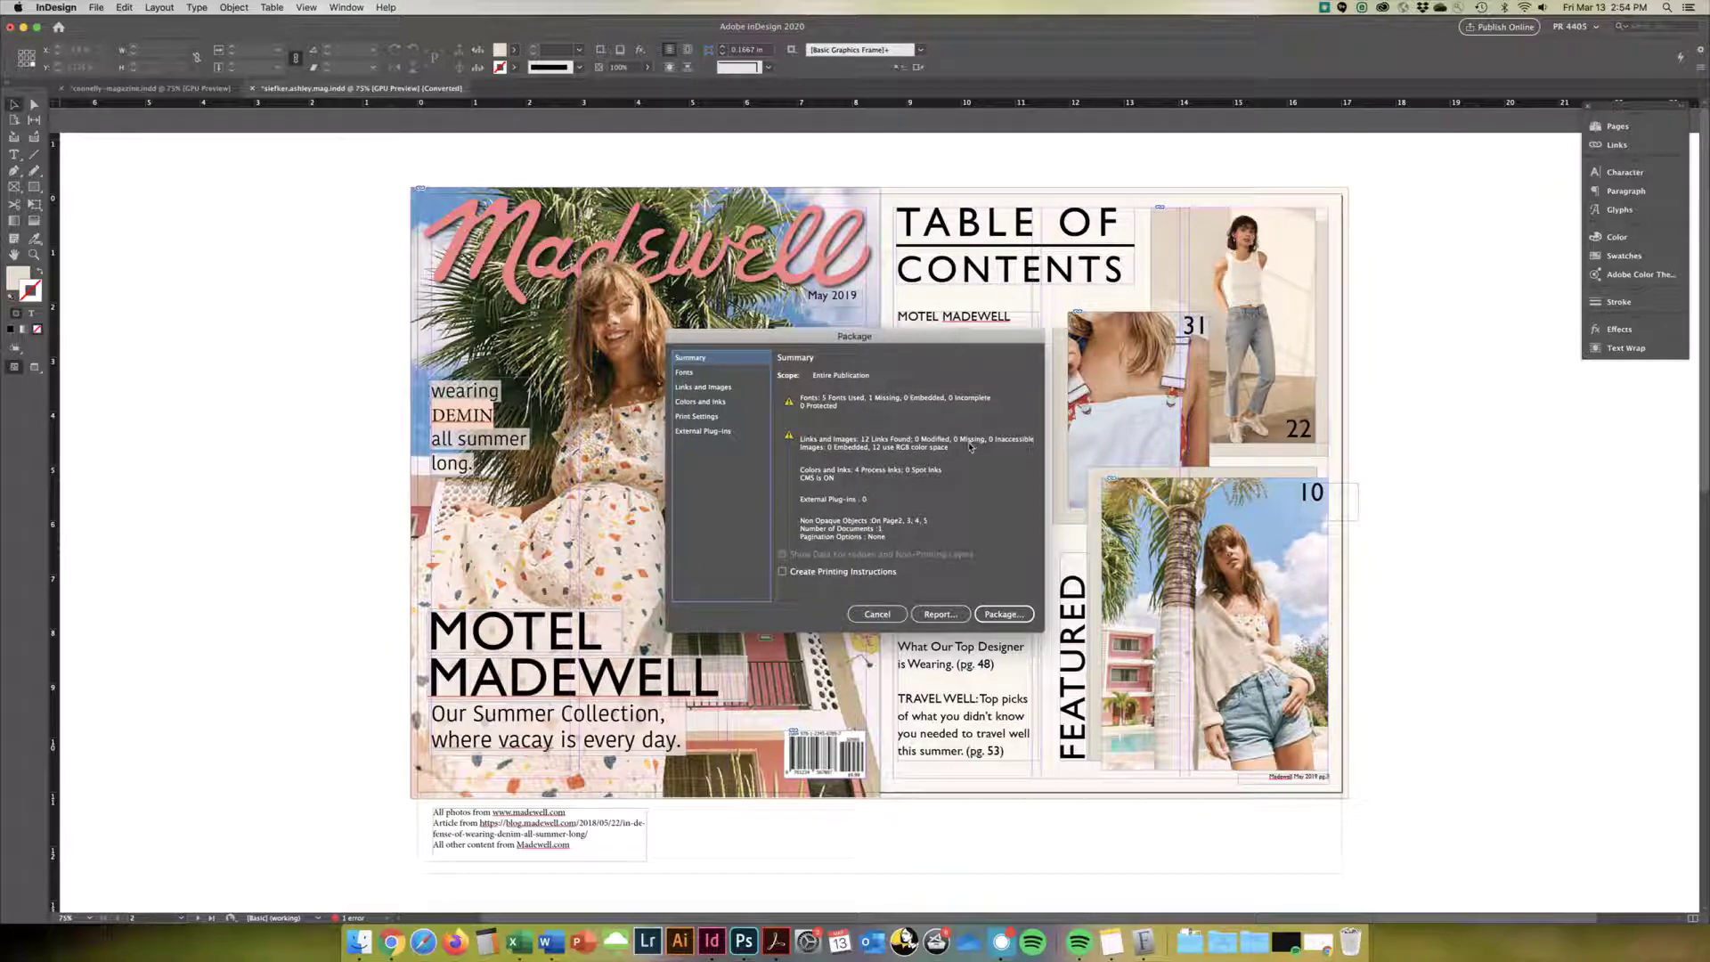
{"action": "left_click", "coordinate": [708, 375]}
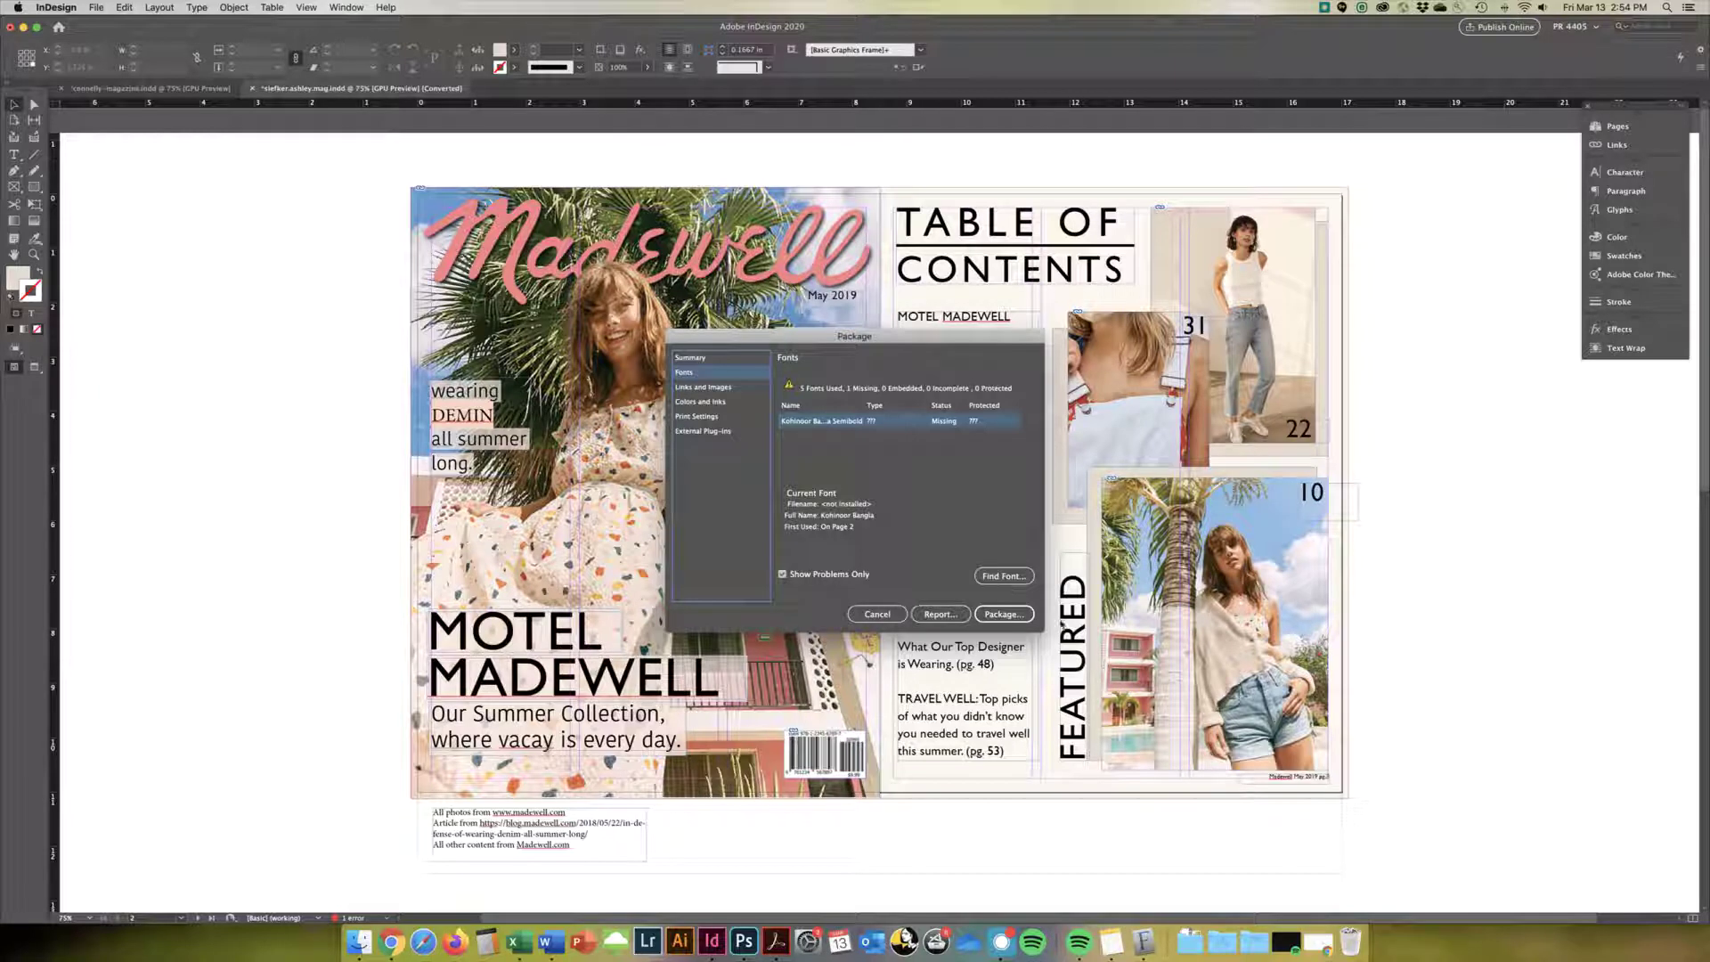
Review Links and Images and Colors and Inks, return to Summary, and start packaging.
{"action": "left_click", "coordinate": [720, 389]}
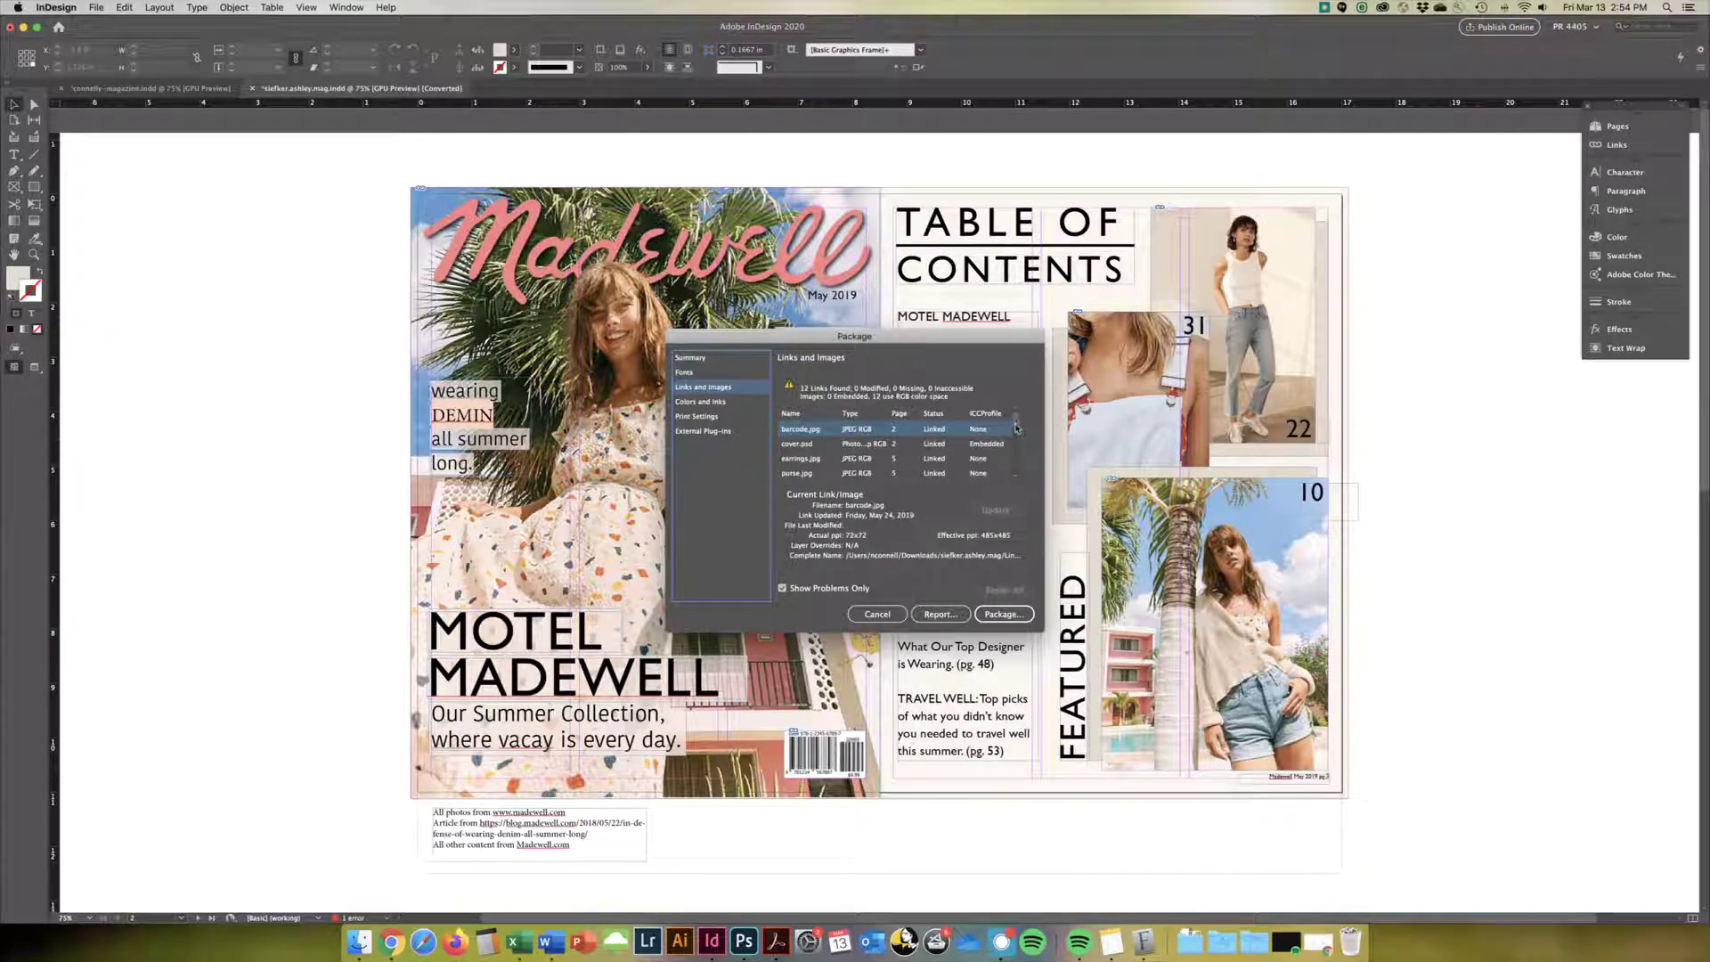
{"action": "scroll", "coordinate": [1015, 429], "scroll_direction": "down", "scroll_amount": 2}
{"action": "scroll", "coordinate": [1018, 434], "scroll_direction": "up", "scroll_amount": 2}
{"action": "left_click", "coordinate": [705, 402]}
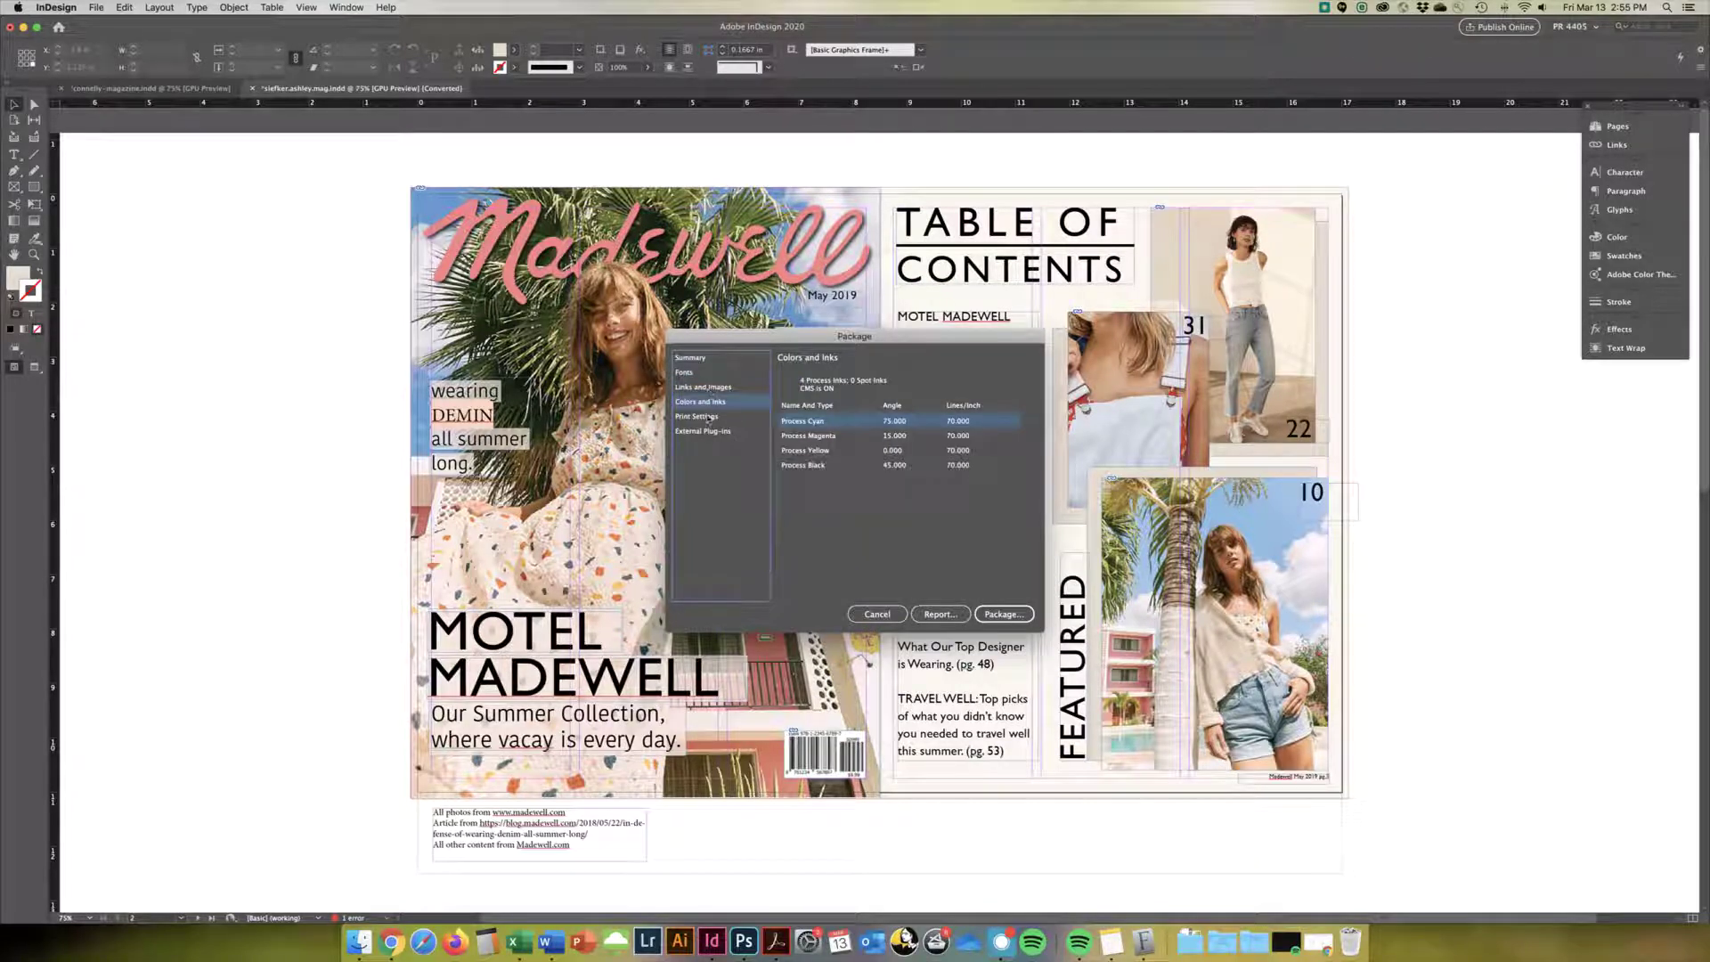
{"action": "left_click", "coordinate": [692, 359]}
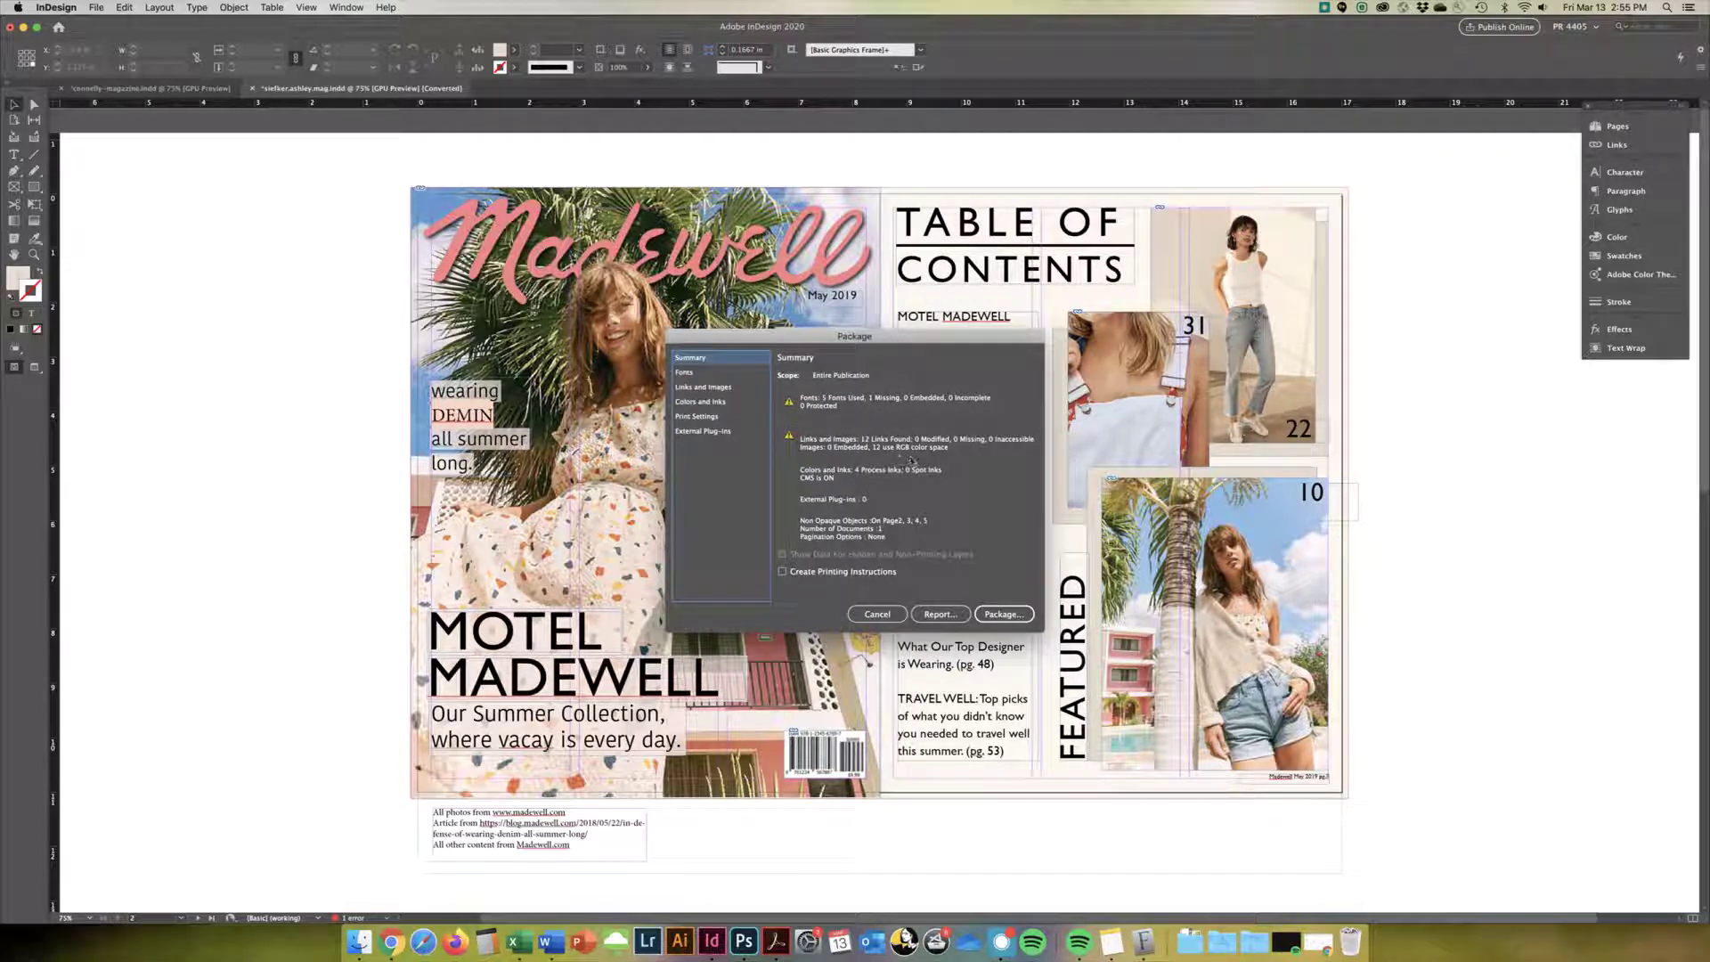
{"action": "left_click", "coordinate": [1003, 615]}
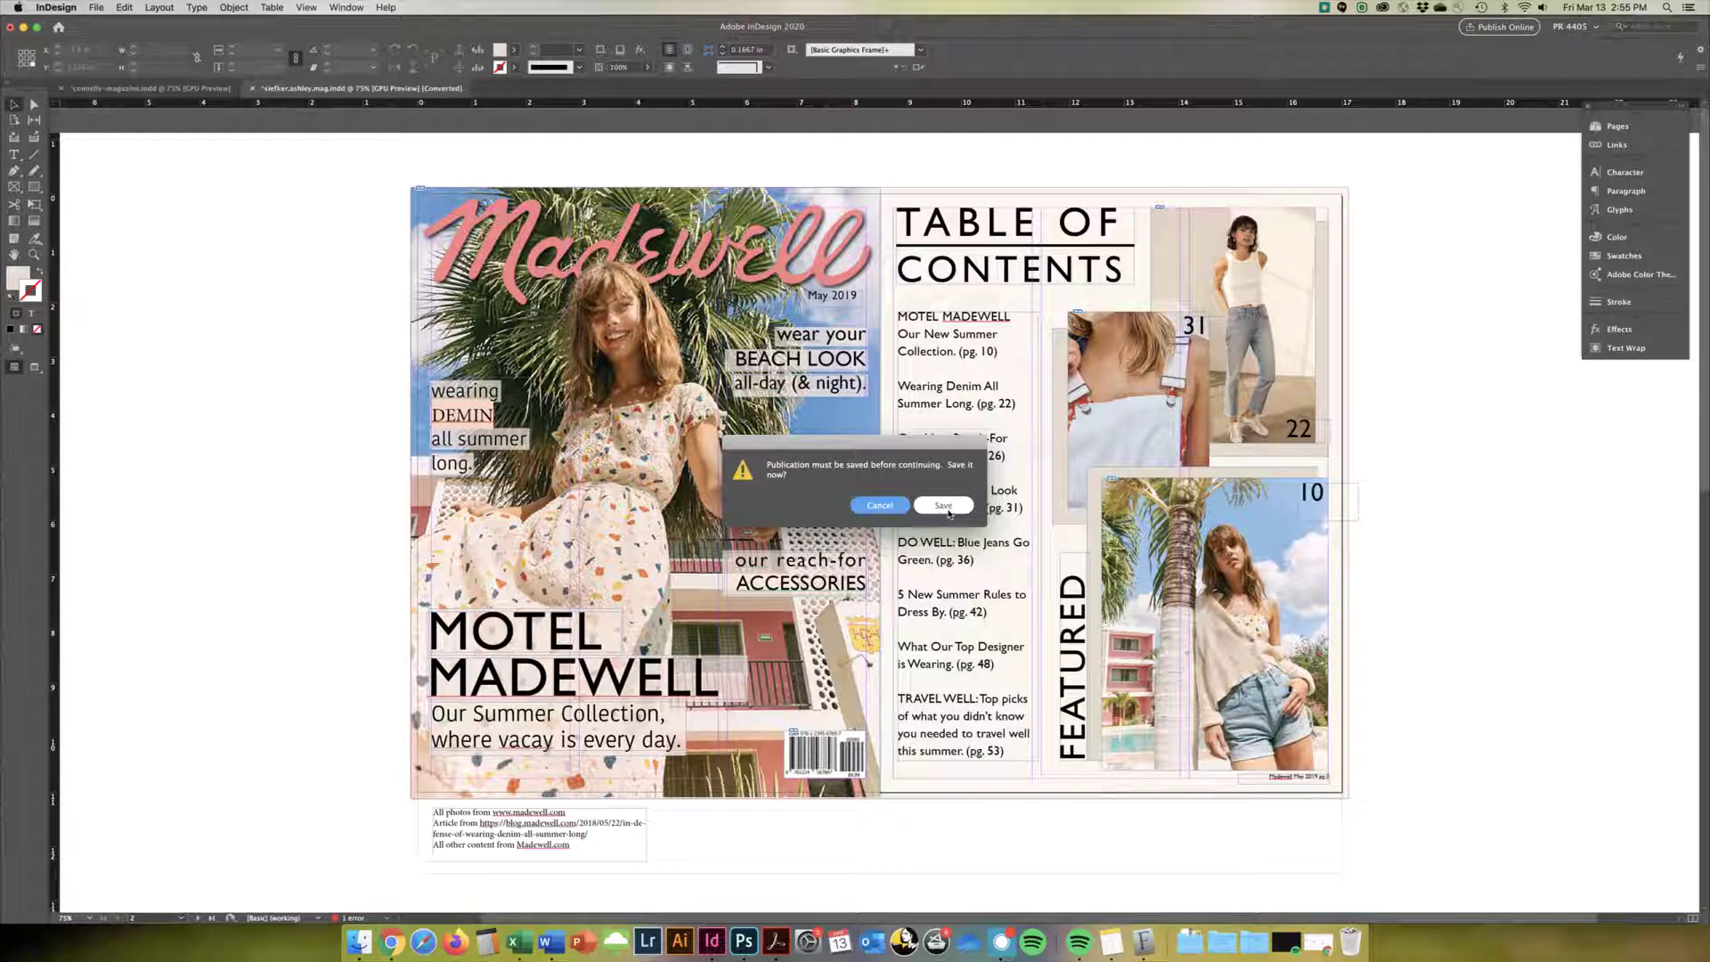
Save the publication into the Magazine folder before packaging.
{"action": "left_click", "coordinate": [948, 513]}
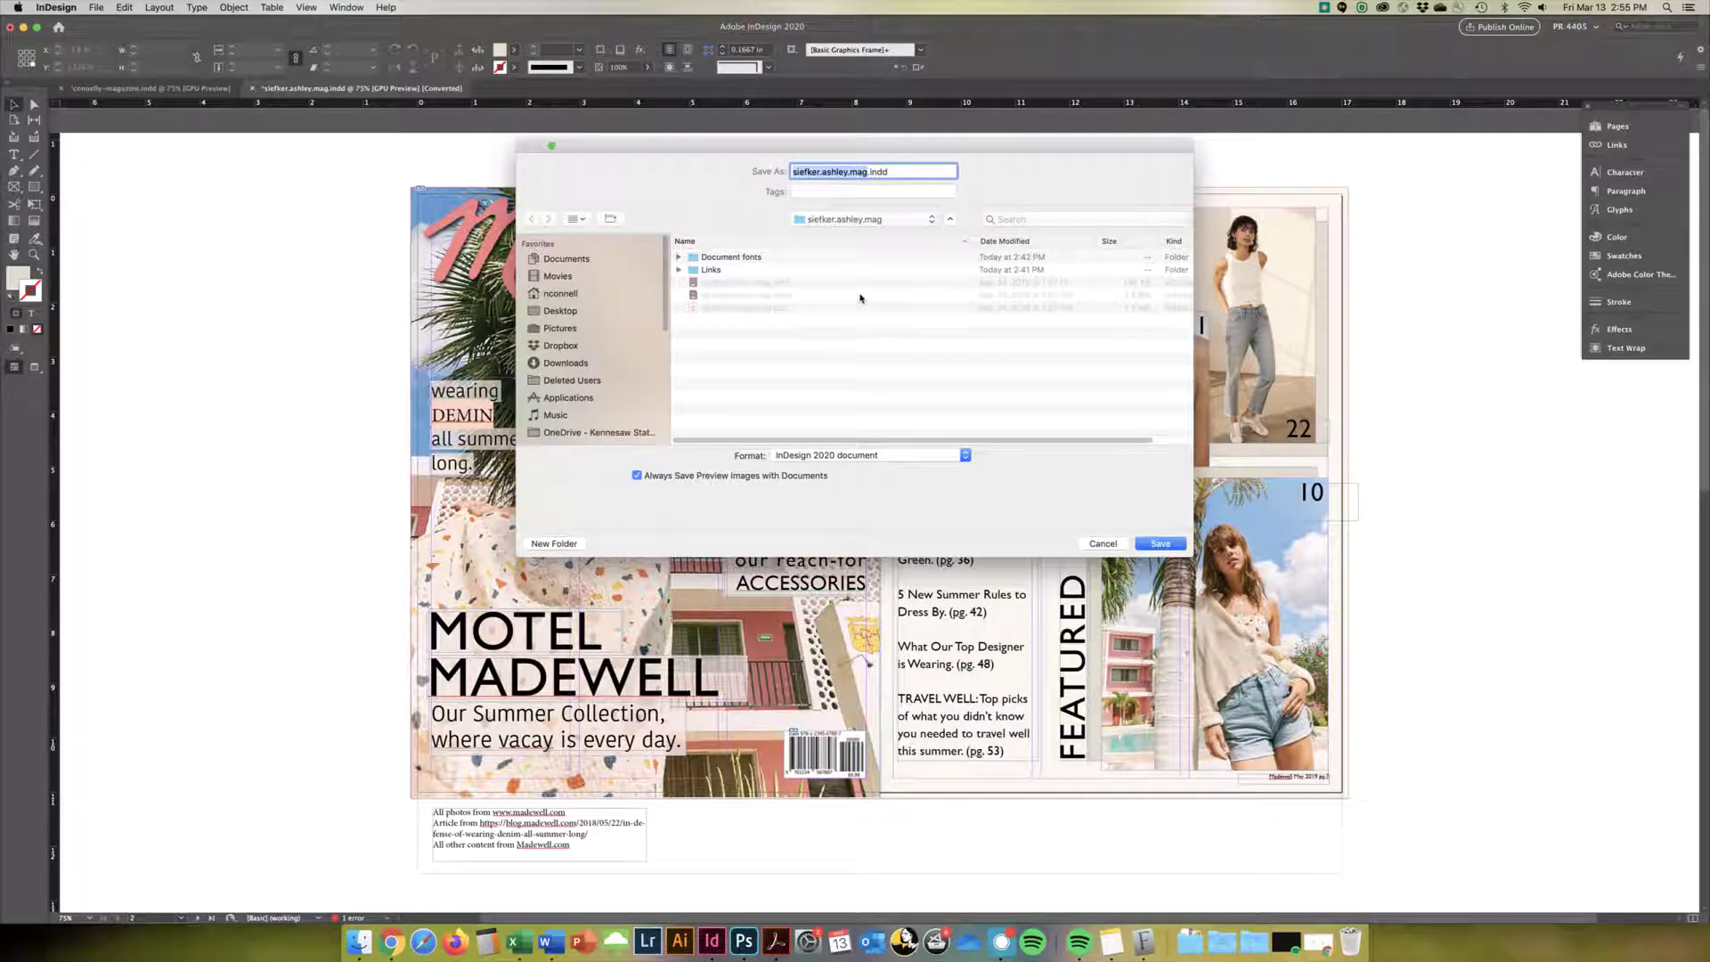
{"action": "left_click", "coordinate": [837, 223]}
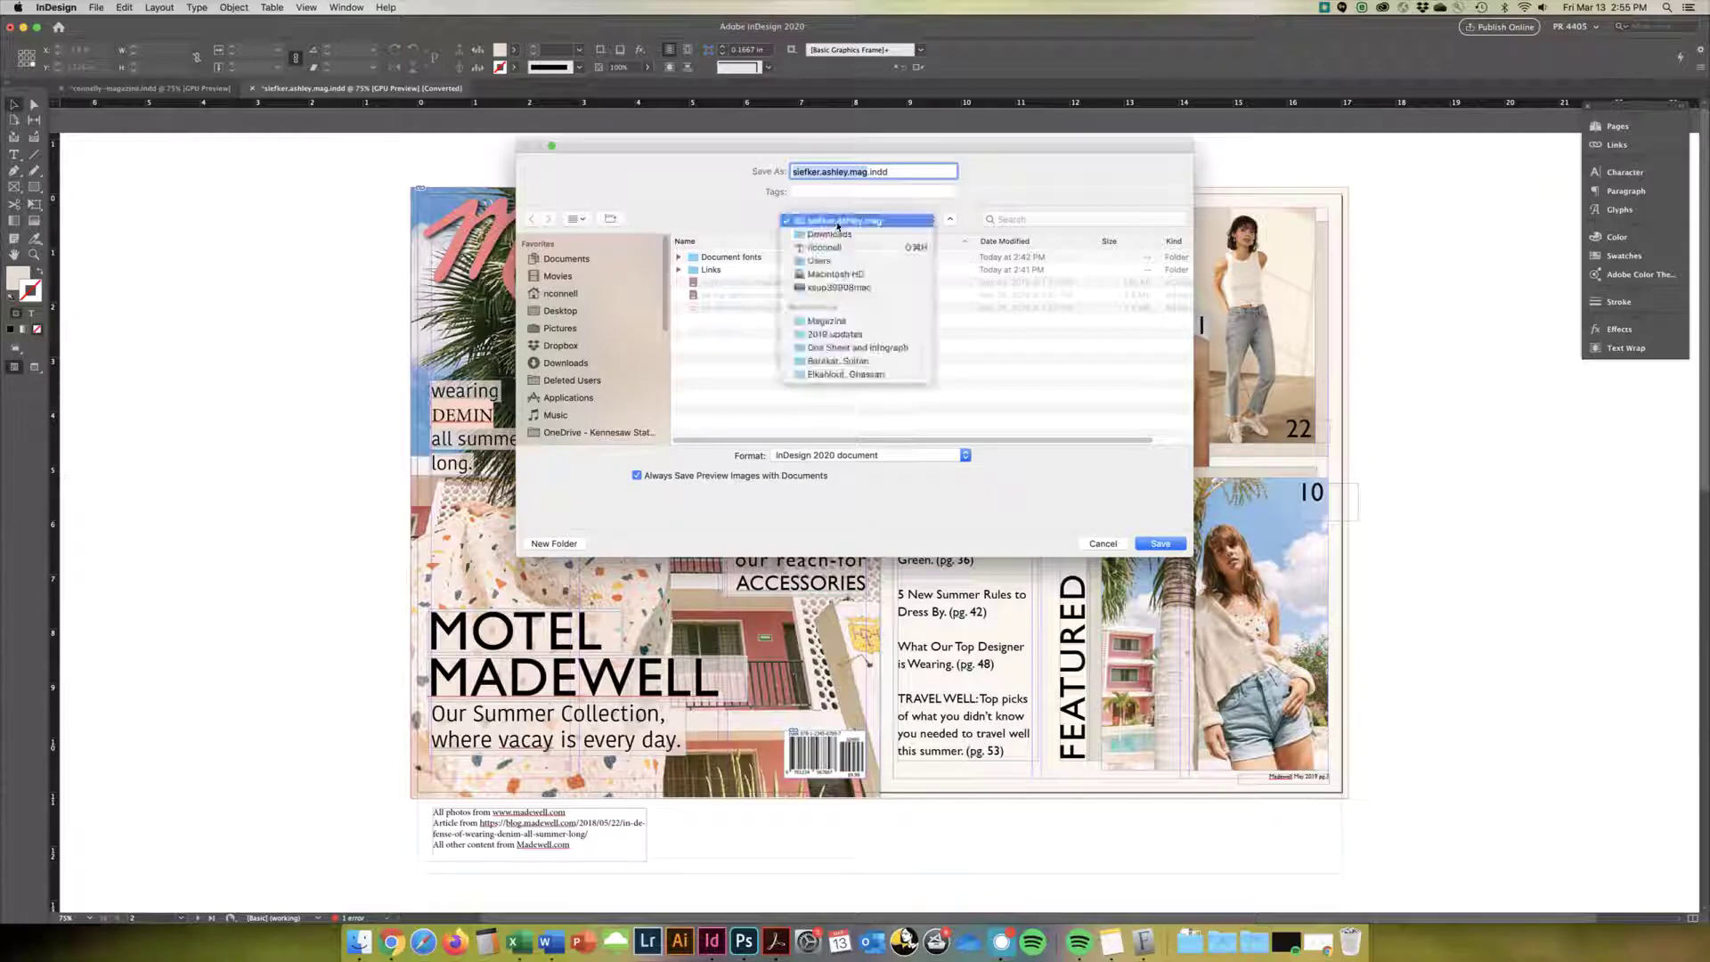
{"action": "left_click", "coordinate": [844, 322]}
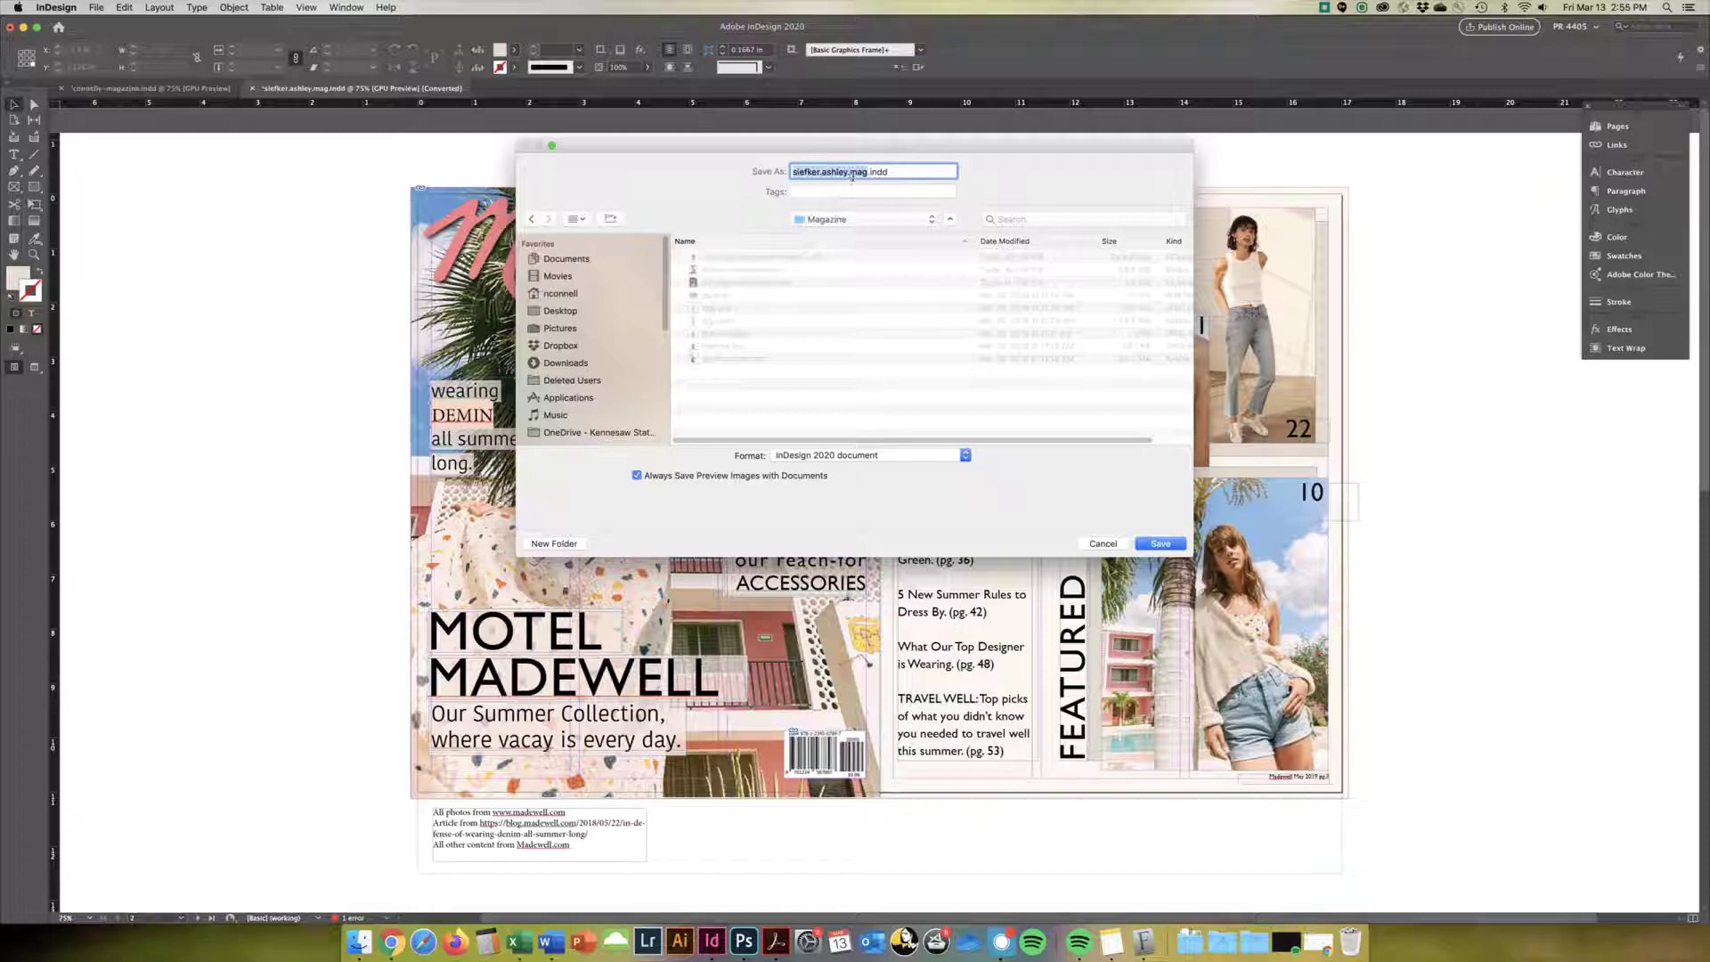
{"action": "left_click", "coordinate": [1159, 545]}
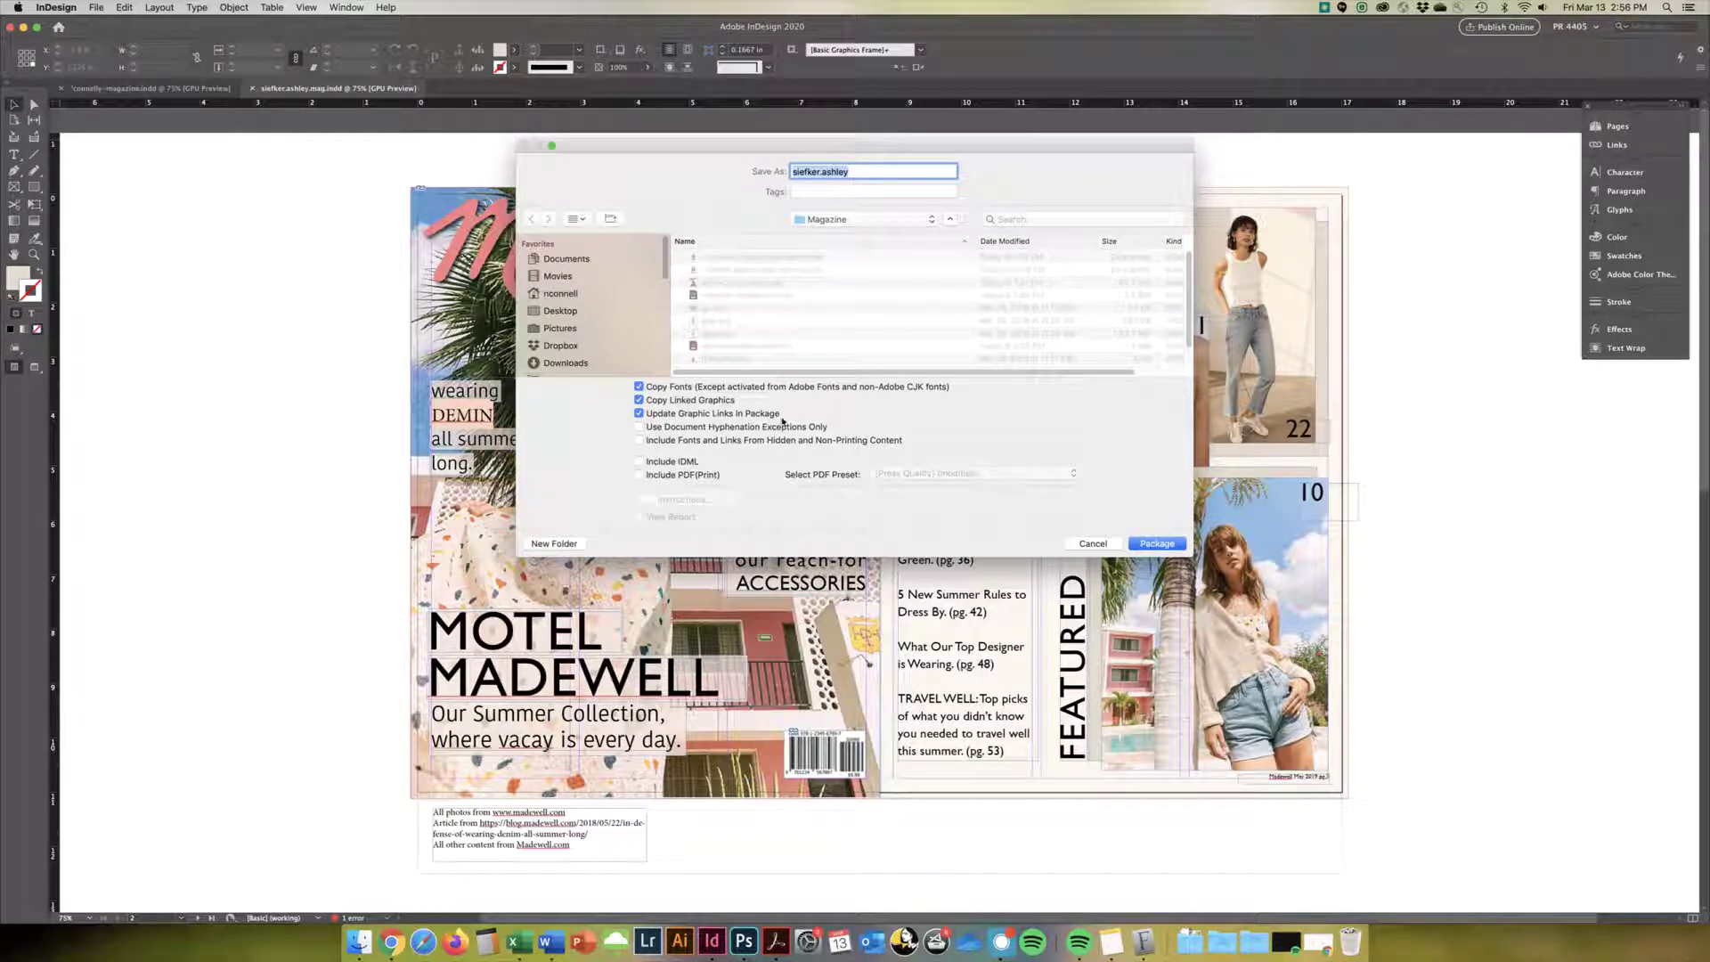
Include a Press Quality print PDF, rename the folder ending '-magazine', and package it.
{"action": "left_click", "coordinate": [639, 476]}
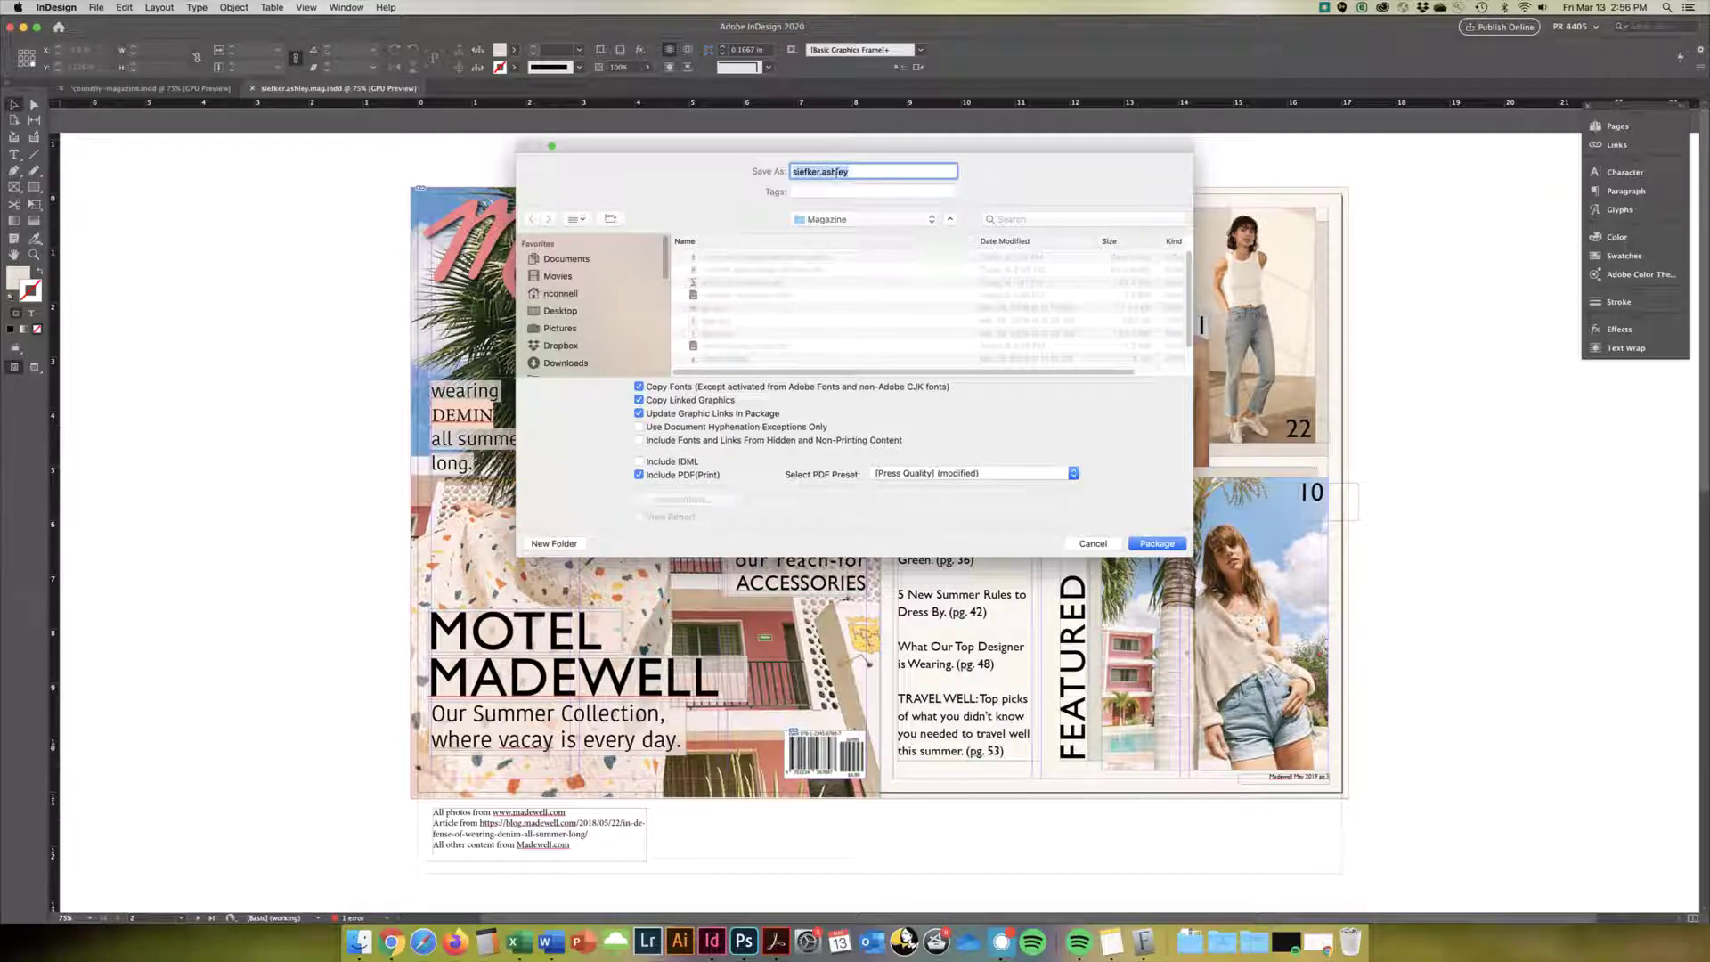
{"action": "left_click", "coordinate": [823, 172]}
{"action": "triple_click", "coordinate": [815, 168]}
{"action": "left_click_drag", "start_coordinate": [869, 172], "coordinate": [823, 169]}
{"action": "type", "text": "-magazine"}
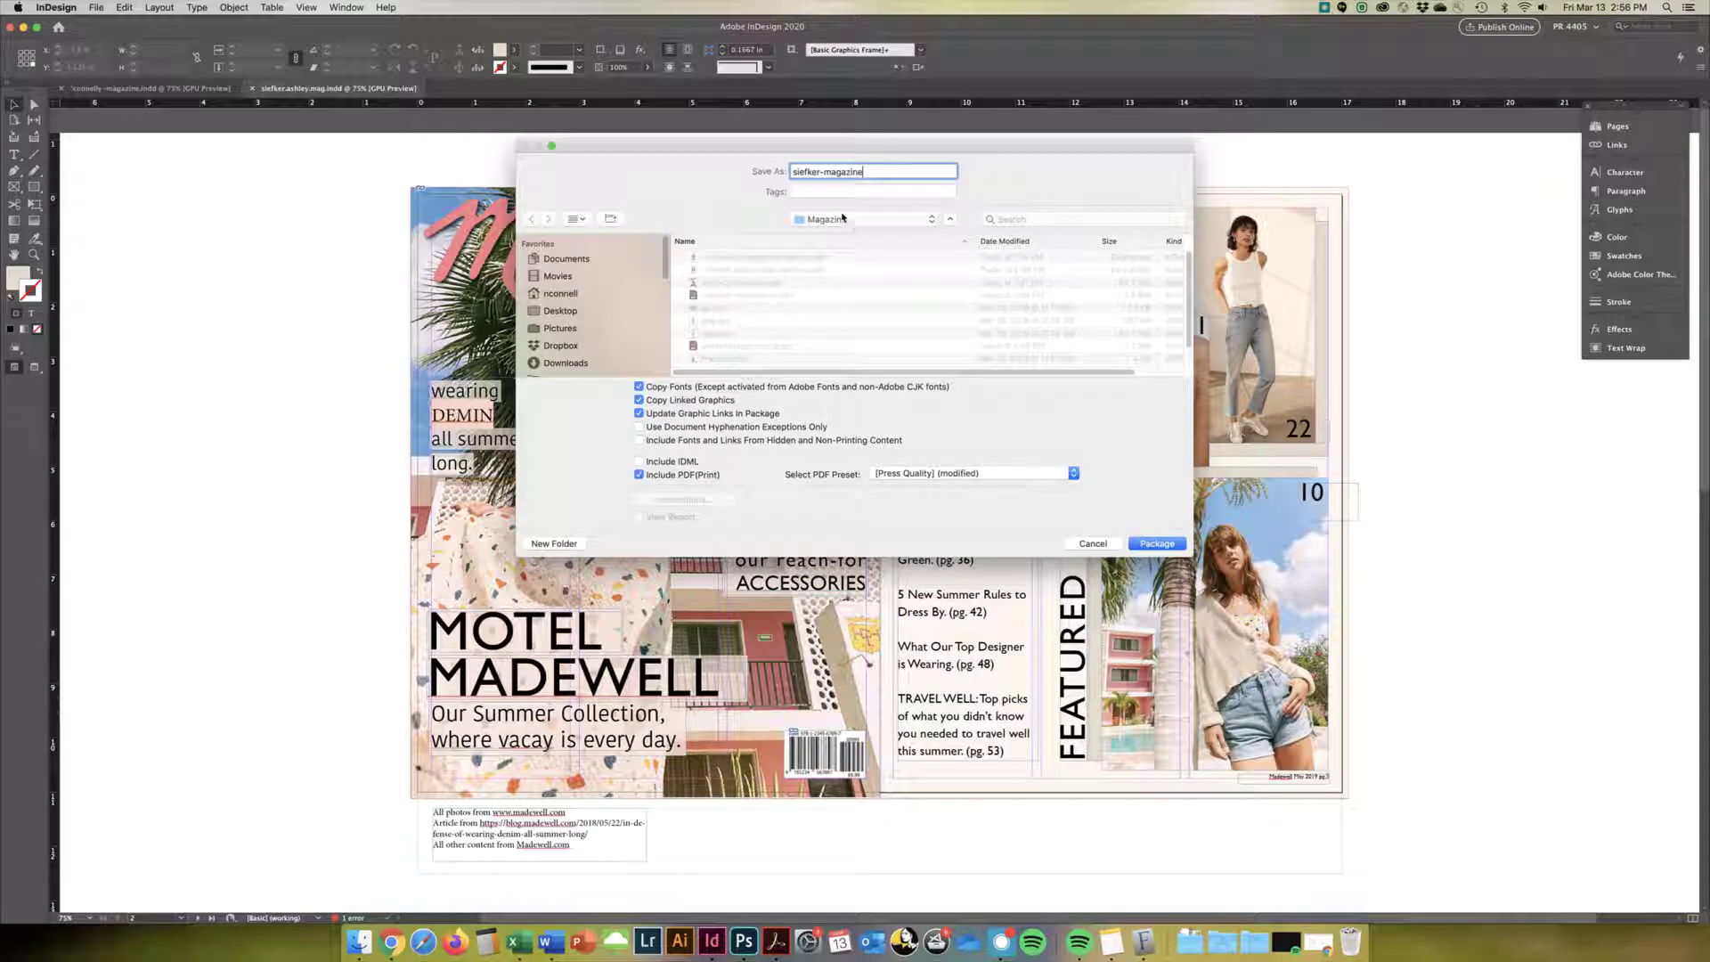
{"action": "left_click", "coordinate": [1158, 544]}
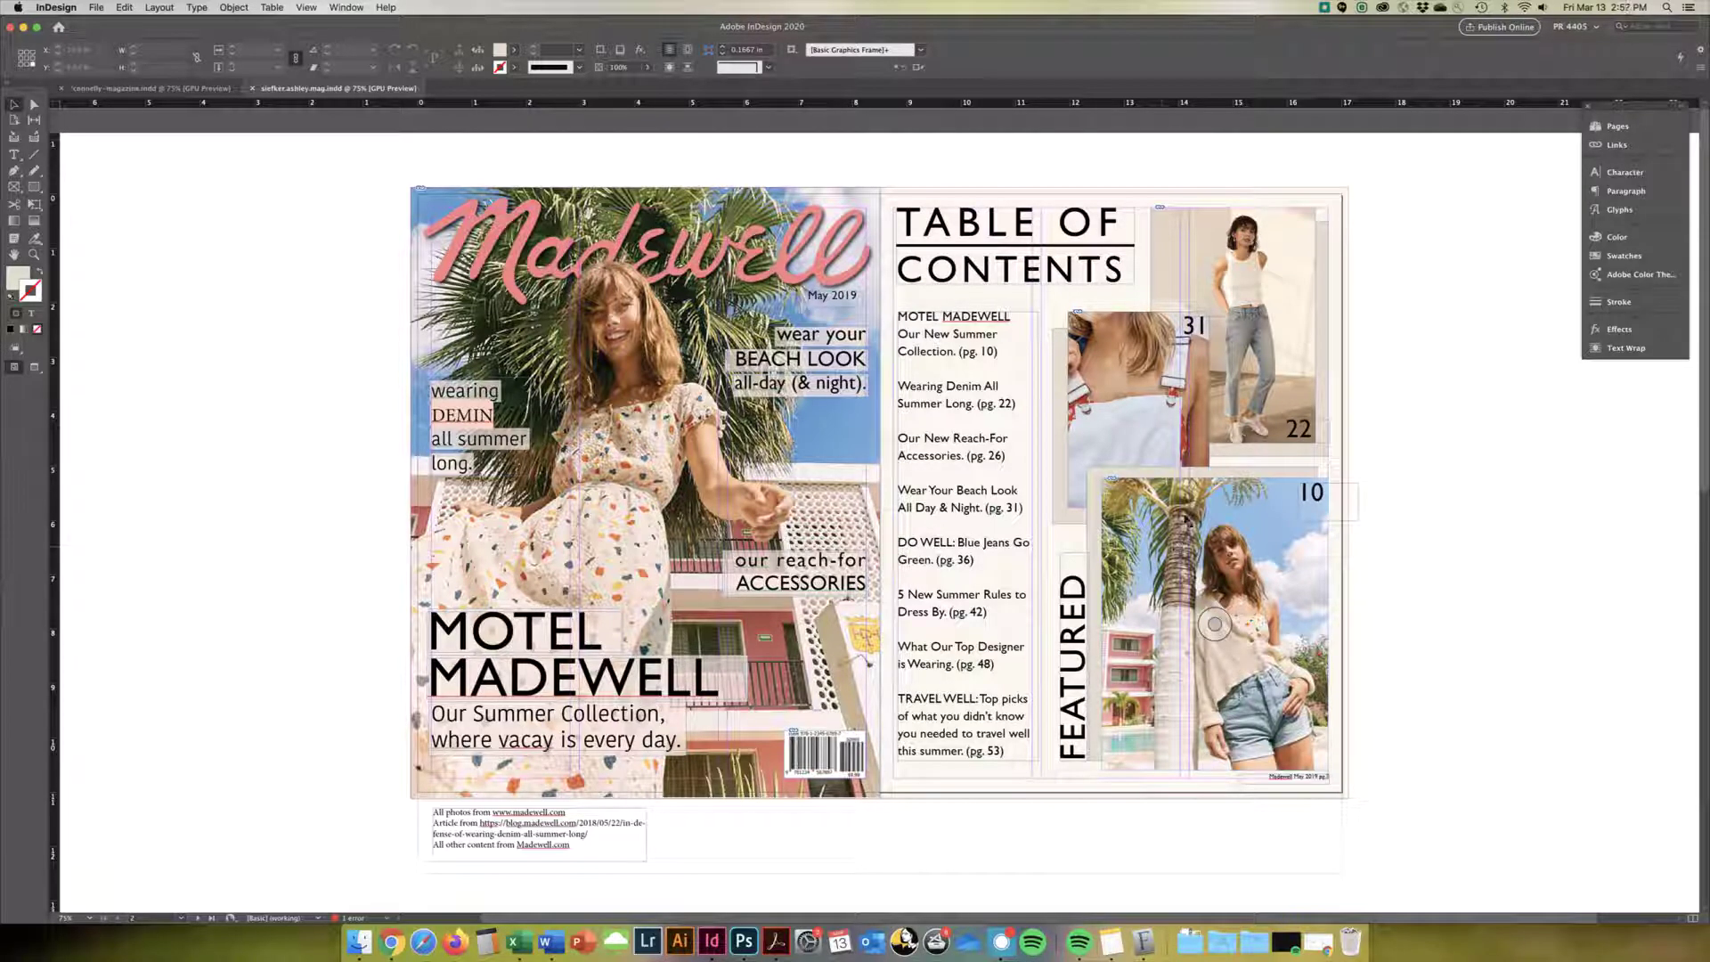
In Finder, open the new package folder via Creative Cloud Files > PR 4405 > Magazine.
{"action": "left_click", "coordinate": [359, 942]}
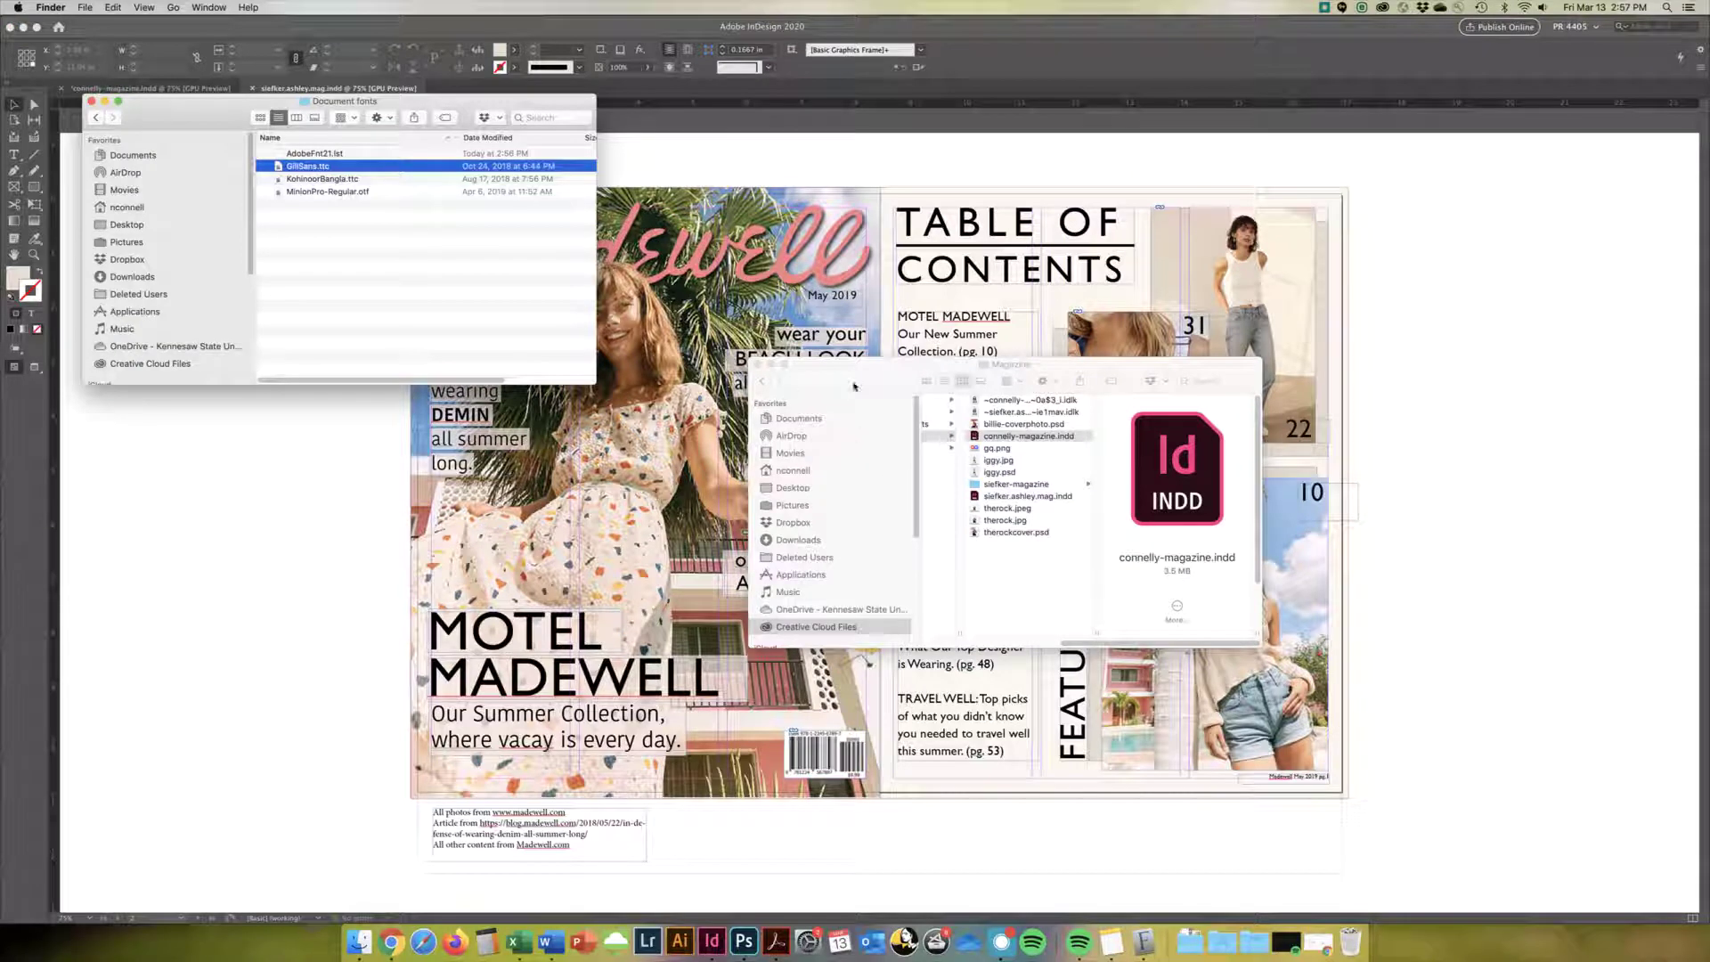
{"action": "left_click", "coordinate": [826, 626]}
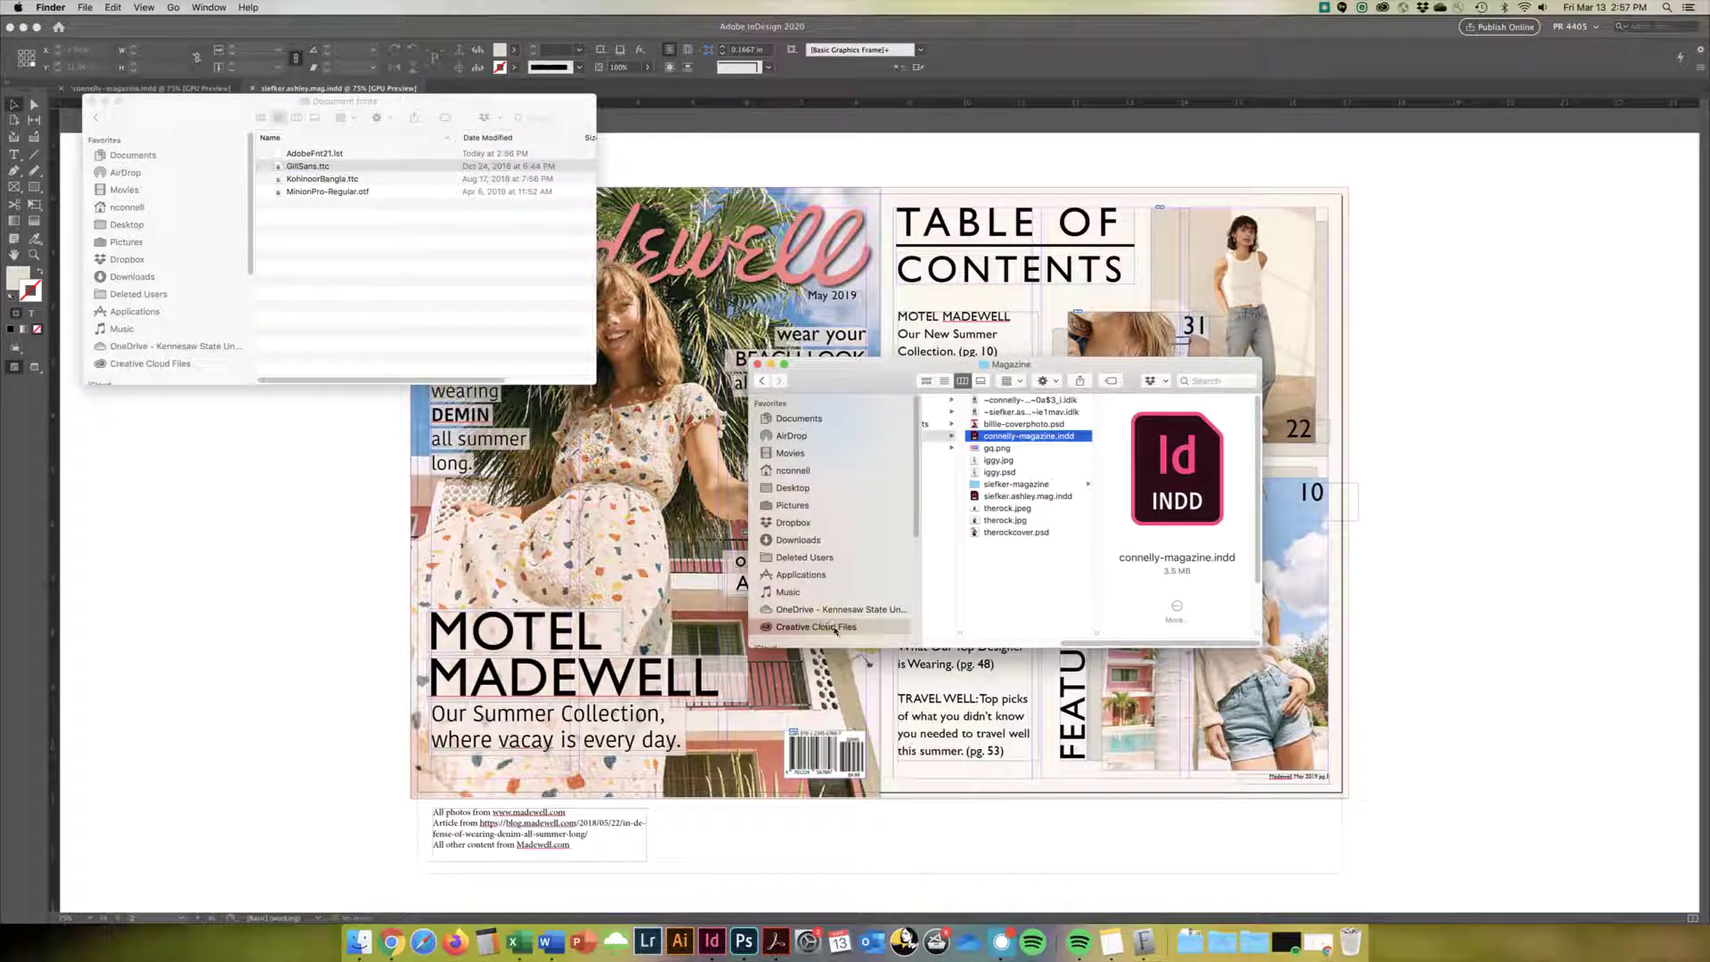
{"action": "left_click", "coordinate": [949, 425]}
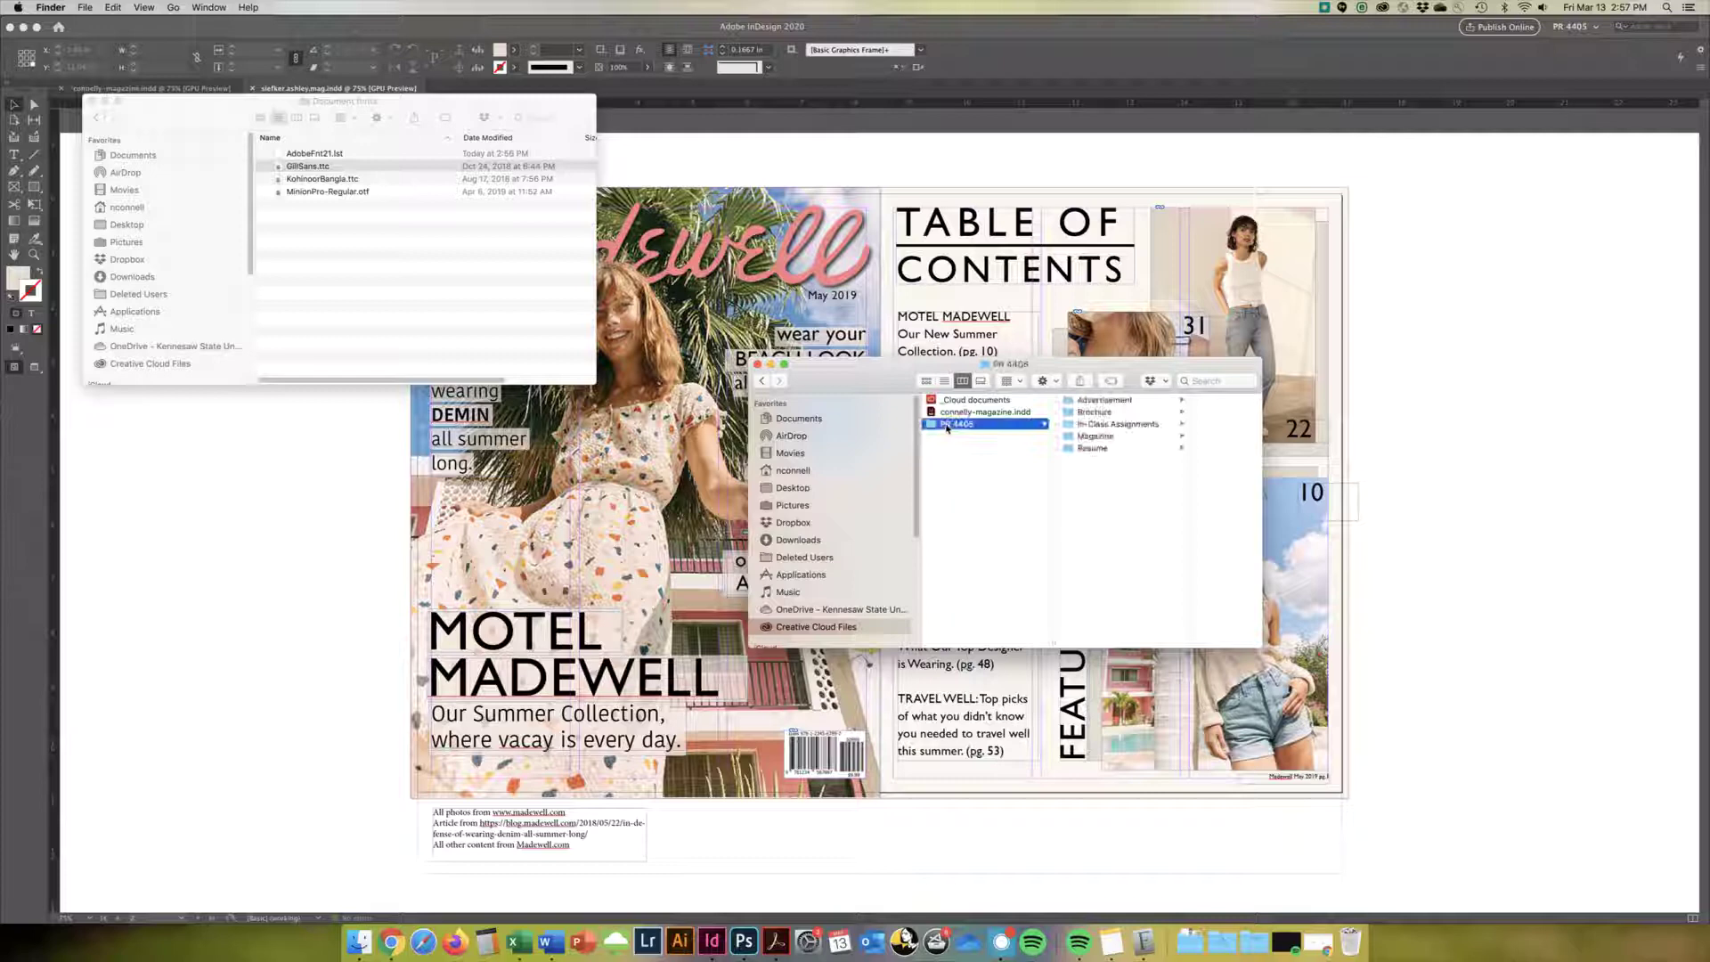
{"action": "left_click", "coordinate": [1111, 436]}
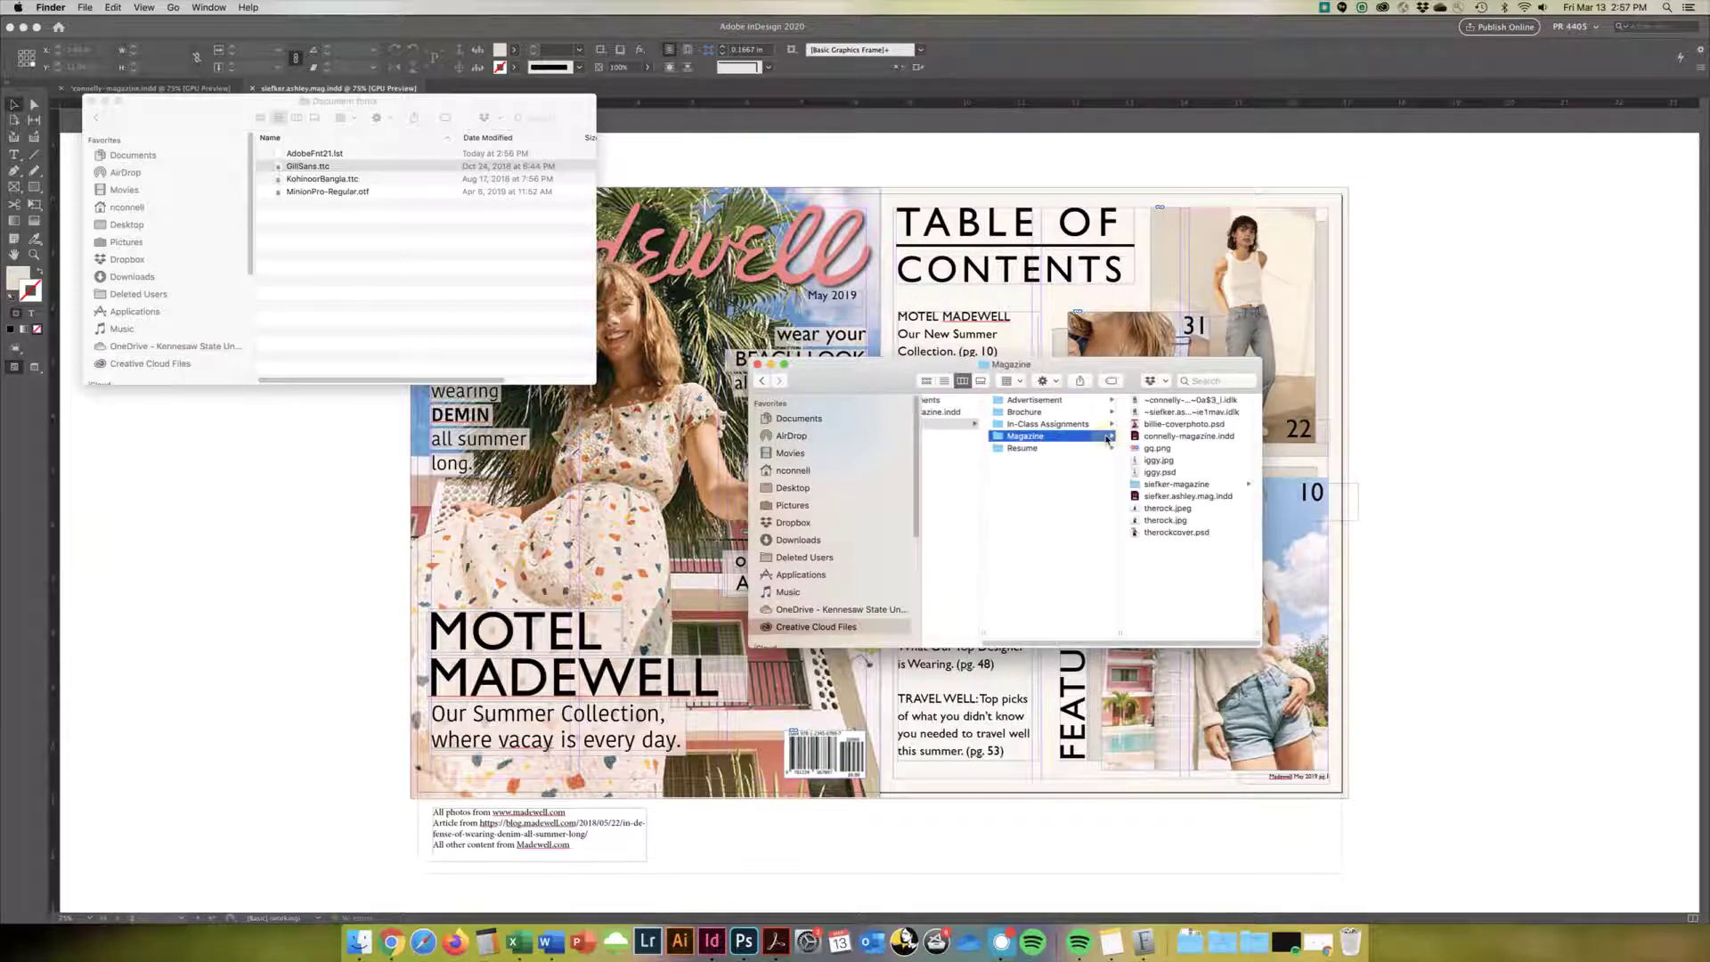
{"action": "left_click", "coordinate": [1162, 488]}
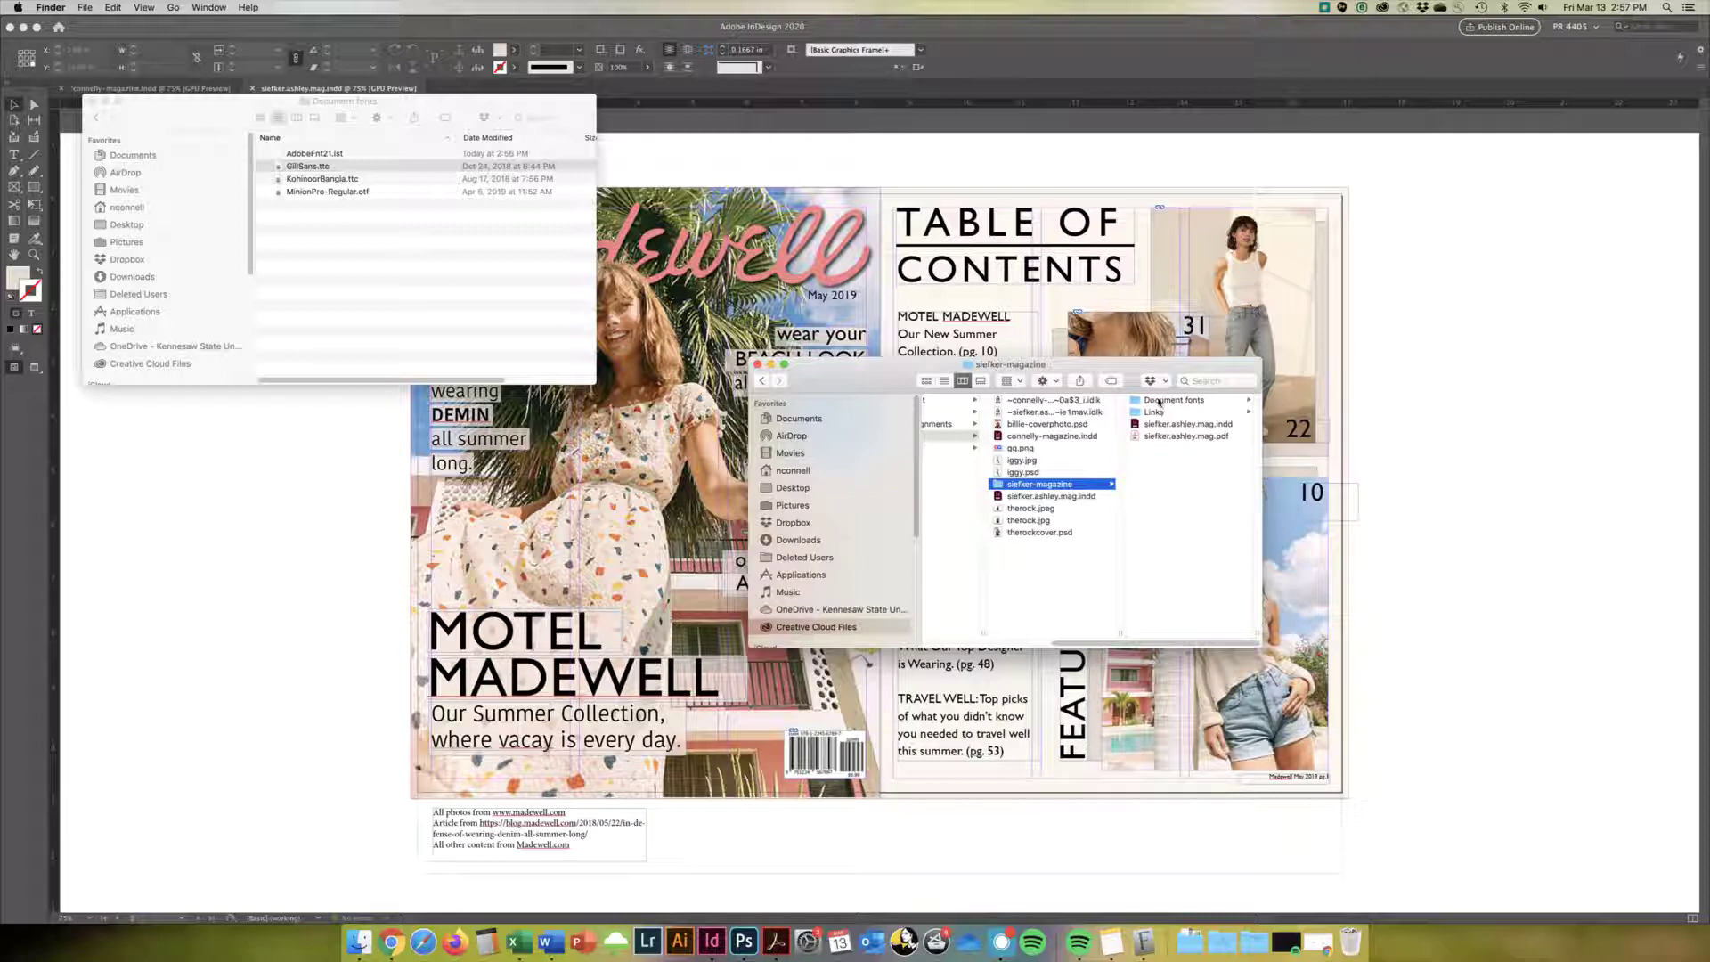
Inspect Document fonts, Links and the INDD, then page forward through the PDF preview.
{"action": "left_click", "coordinate": [1190, 402]}
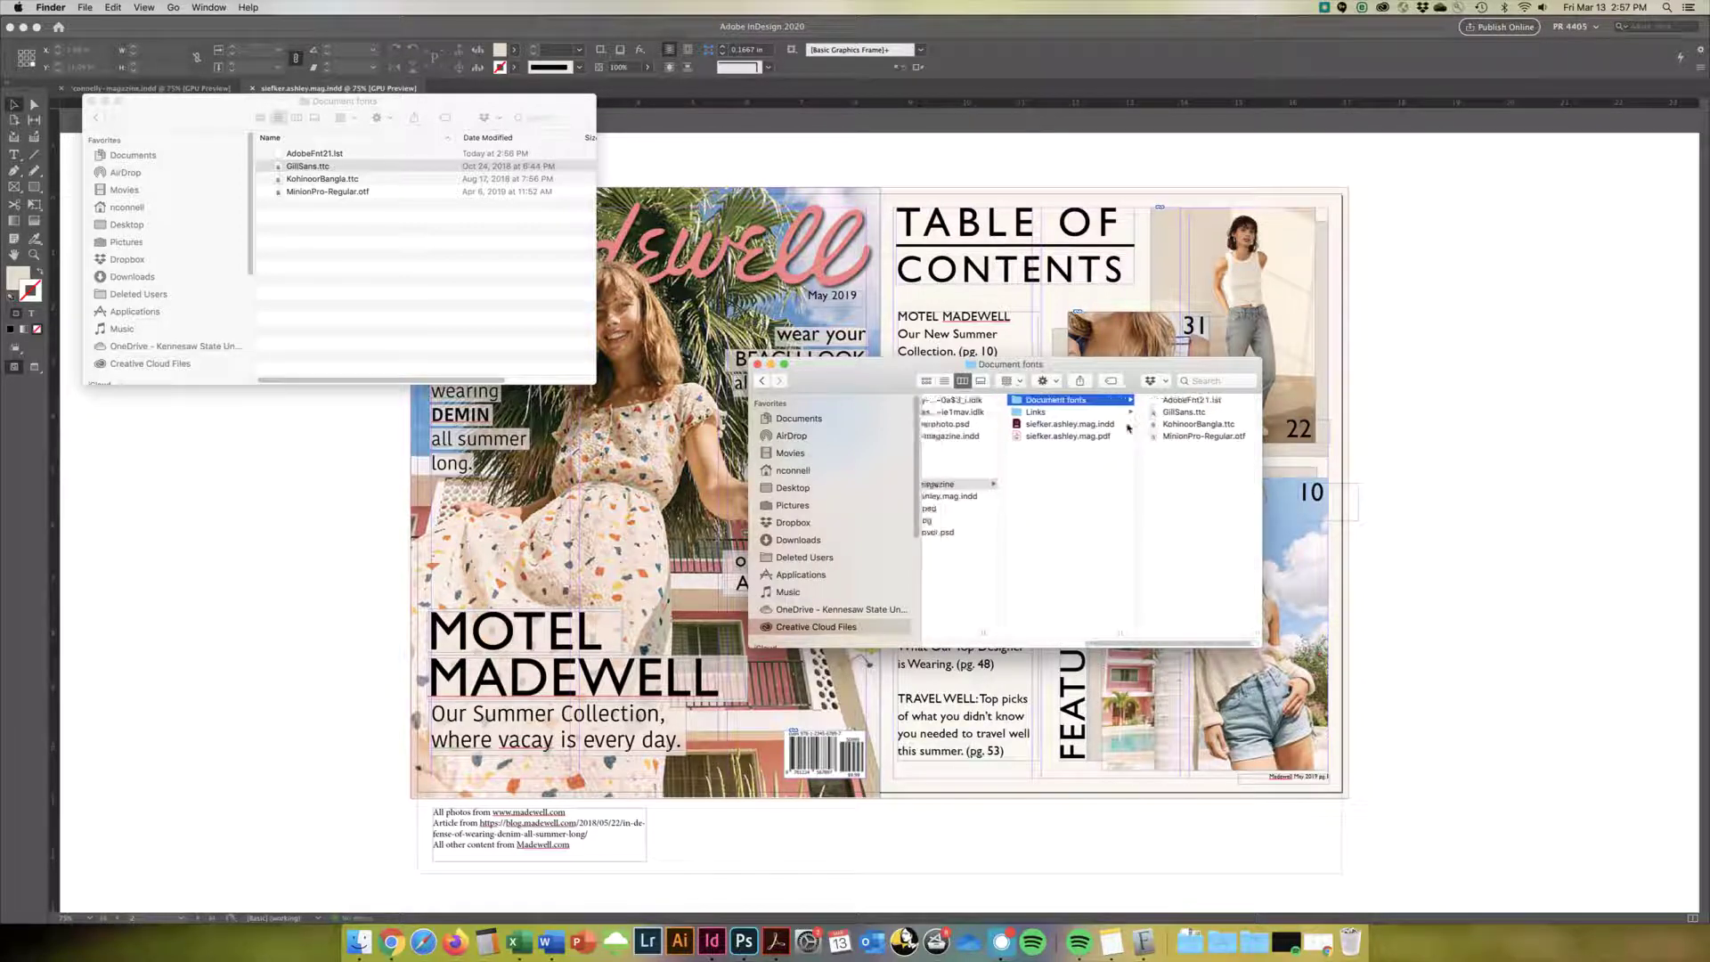
{"action": "left_click", "coordinate": [1132, 415]}
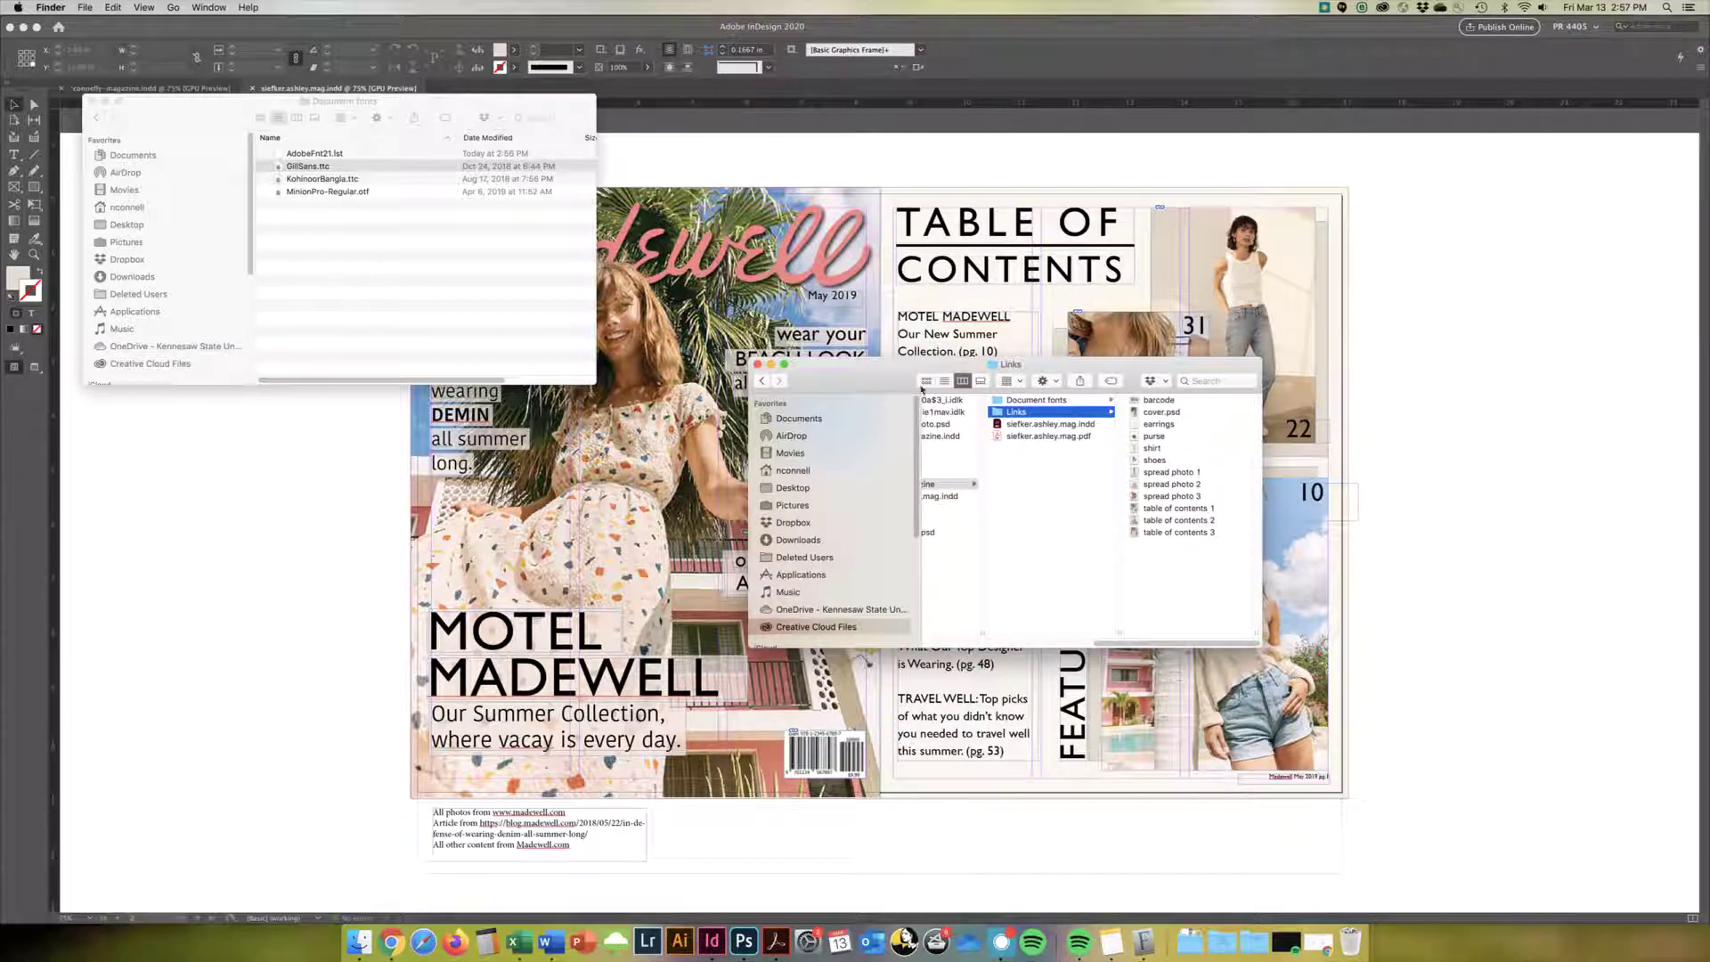
{"action": "left_click", "coordinate": [1044, 424]}
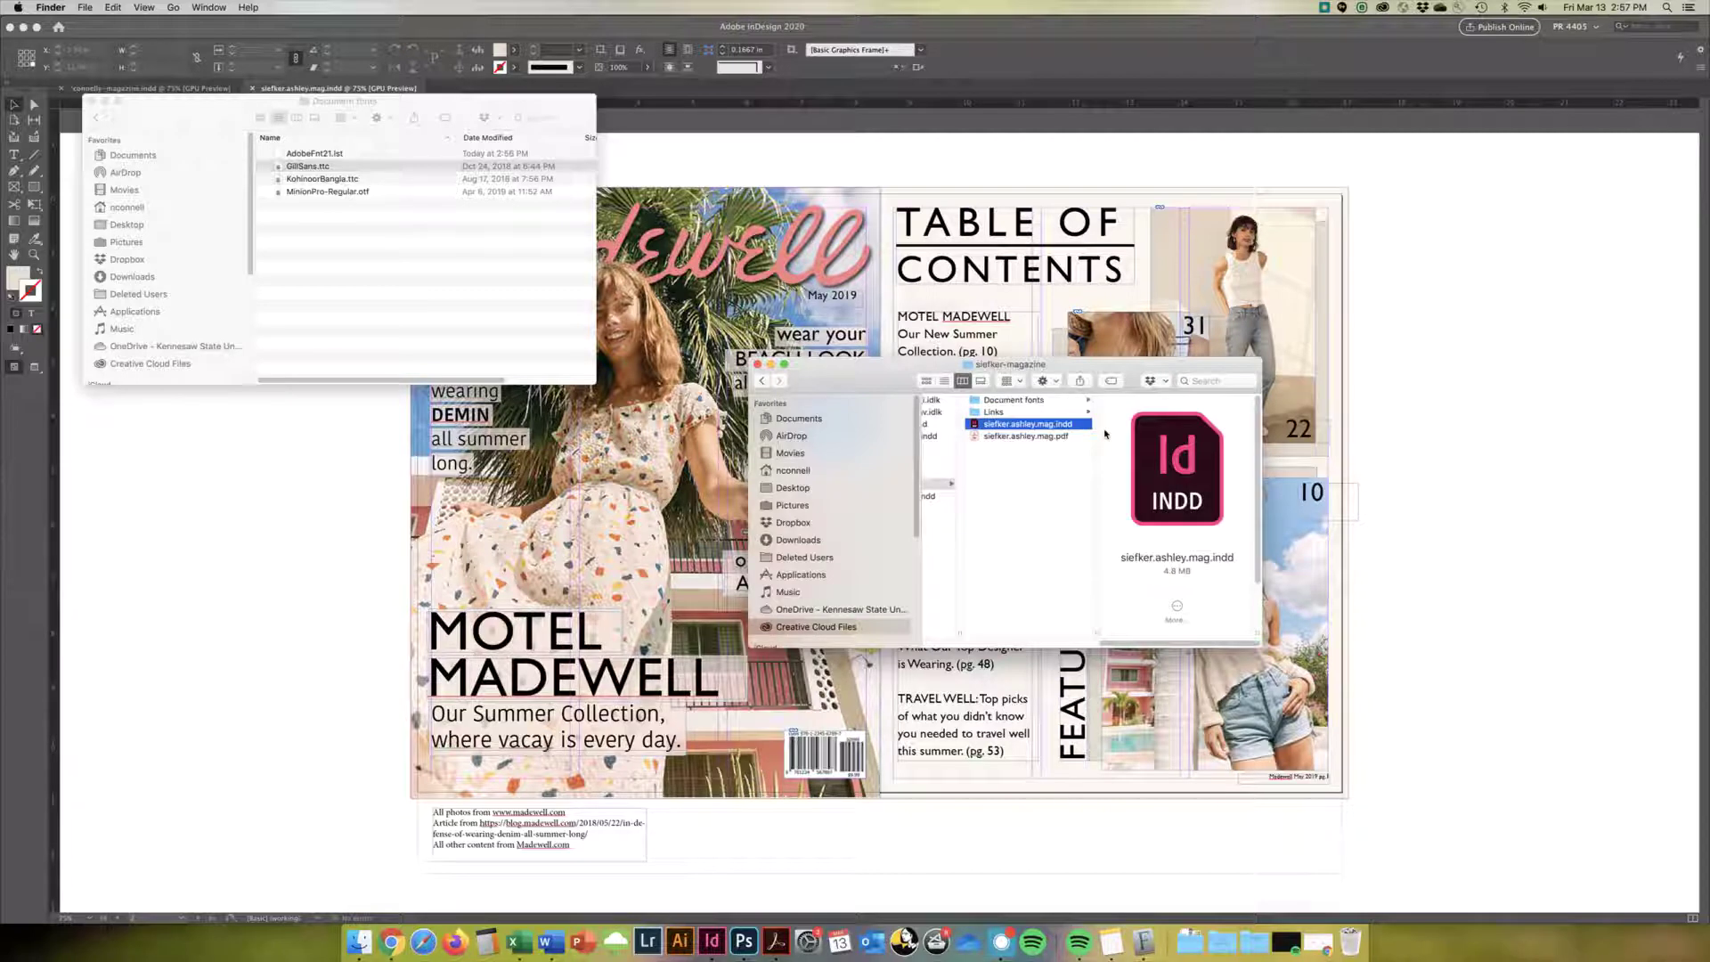
{"action": "left_click", "coordinate": [1049, 436]}
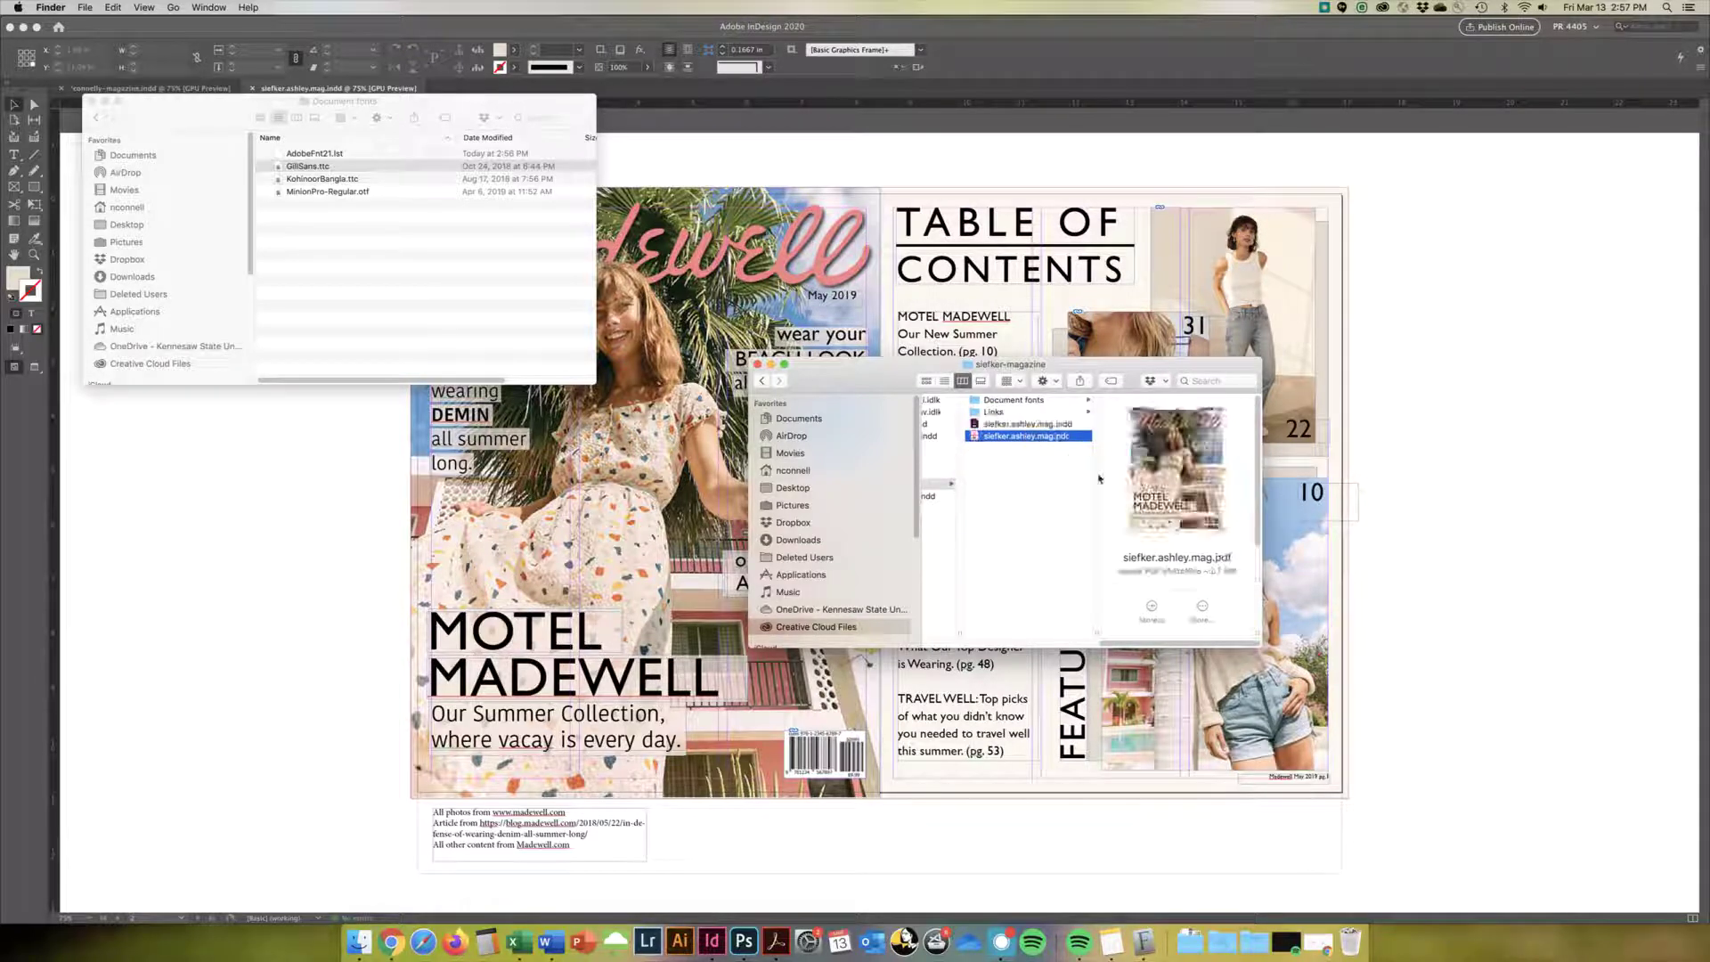
{"action": "left_click", "coordinate": [1189, 514]}
{"action": "left_click", "coordinate": [1191, 515]}
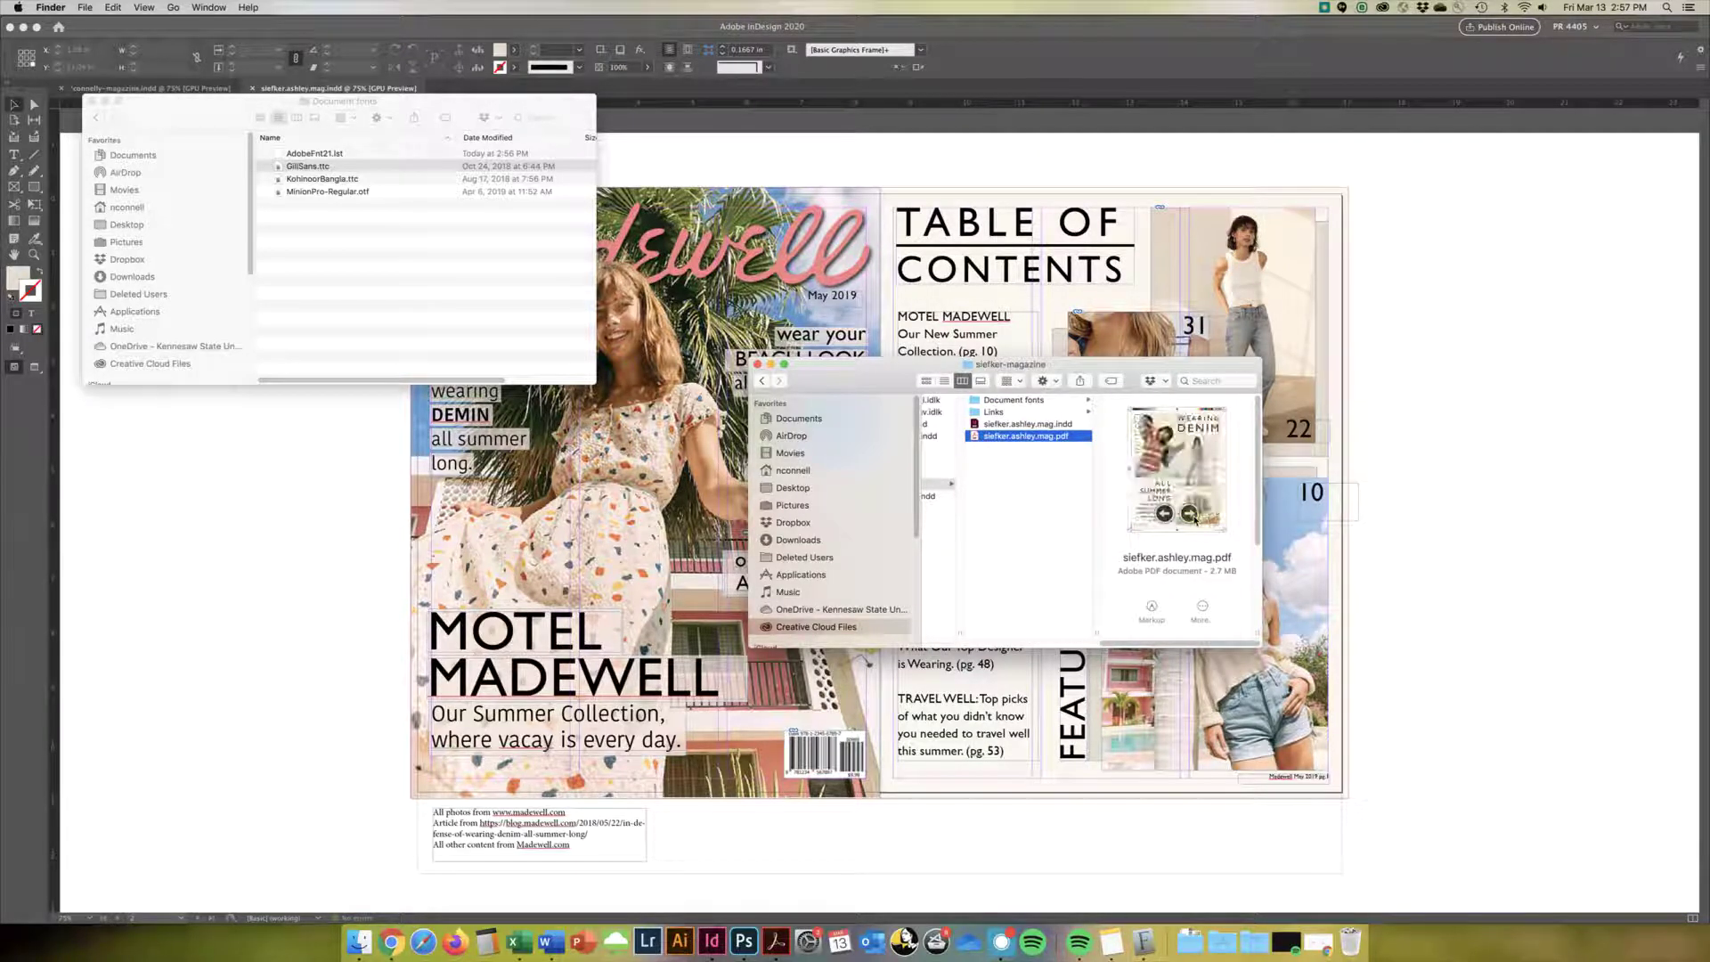
{"action": "left_click", "coordinate": [1191, 515]}
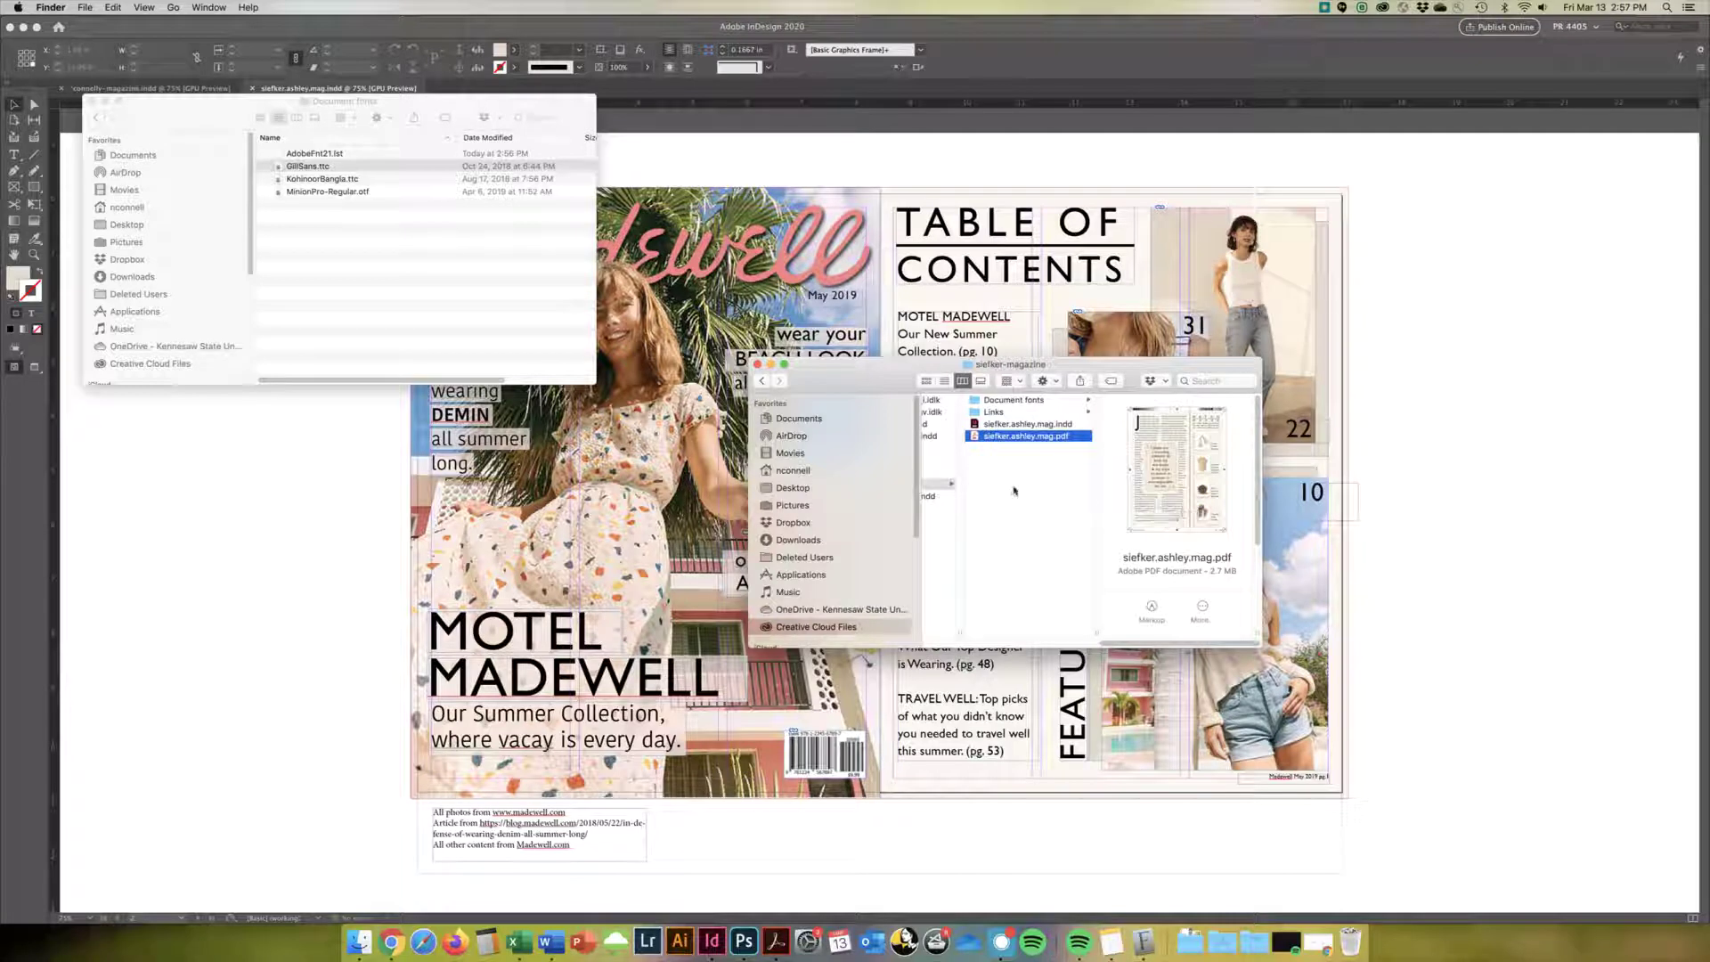
Close the separate Document fonts window and page the PDF preview back to the cover.
{"action": "left_click", "coordinate": [90, 101]}
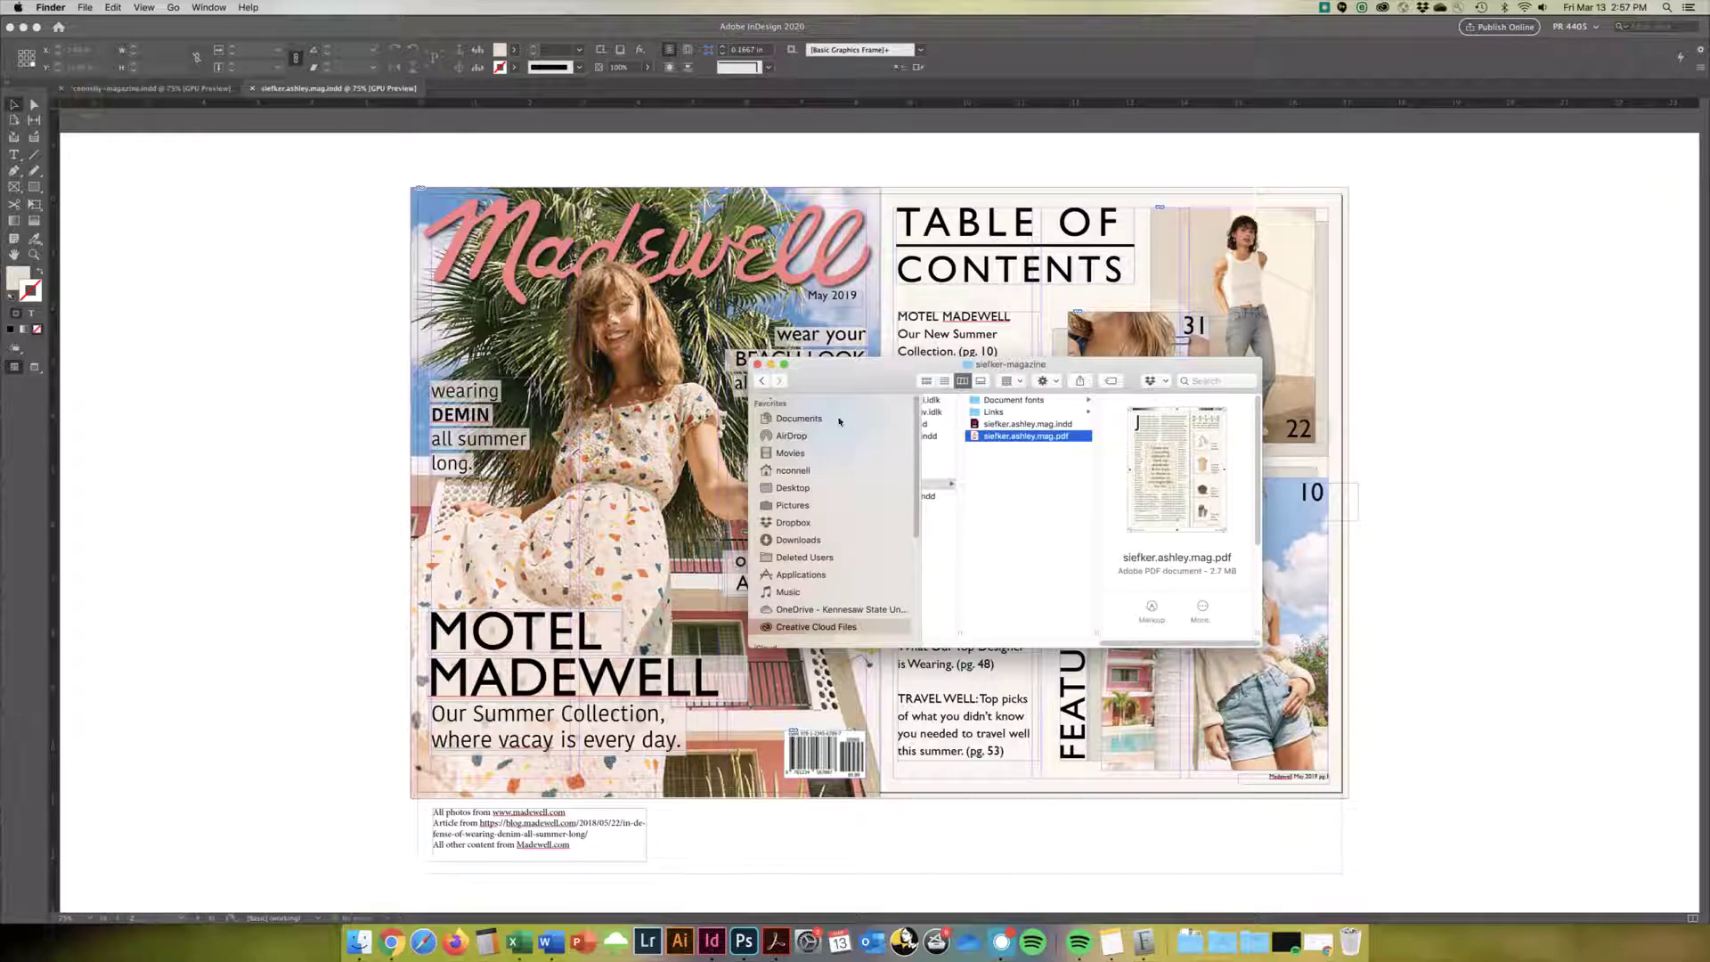
{"action": "mouse_move", "coordinate": [1150, 472]}
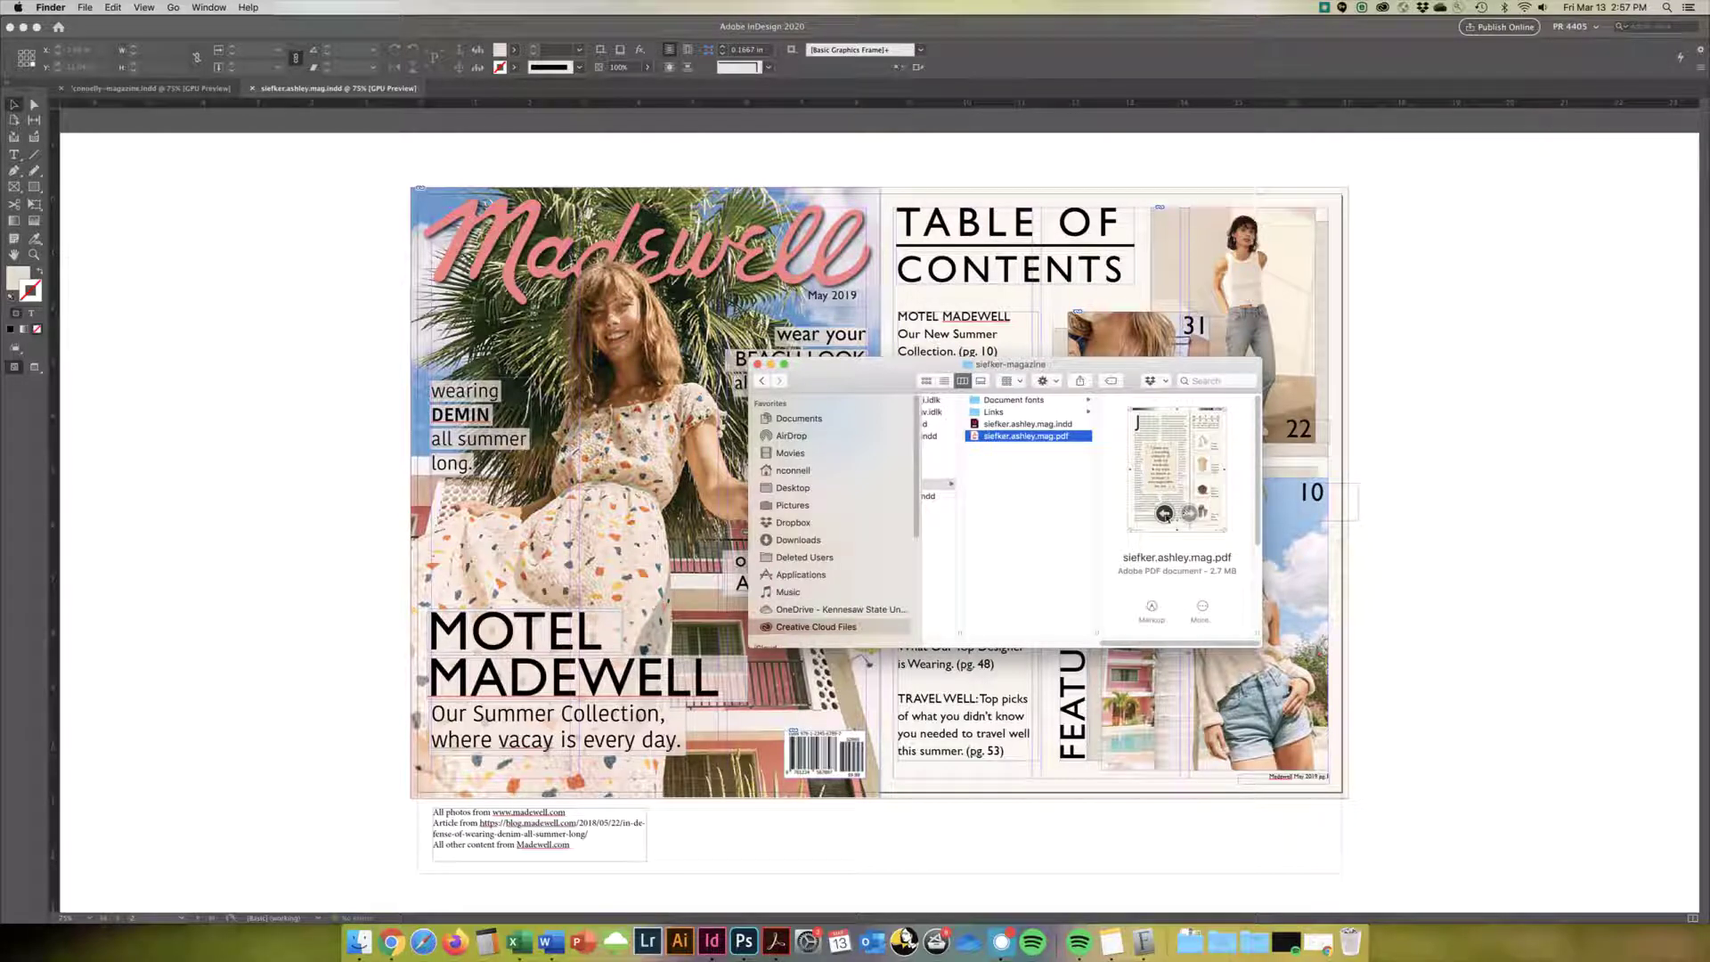
{"action": "left_click", "coordinate": [1164, 514]}
{"action": "left_click", "coordinate": [1164, 514]}
{"action": "left_click", "coordinate": [1164, 514]}
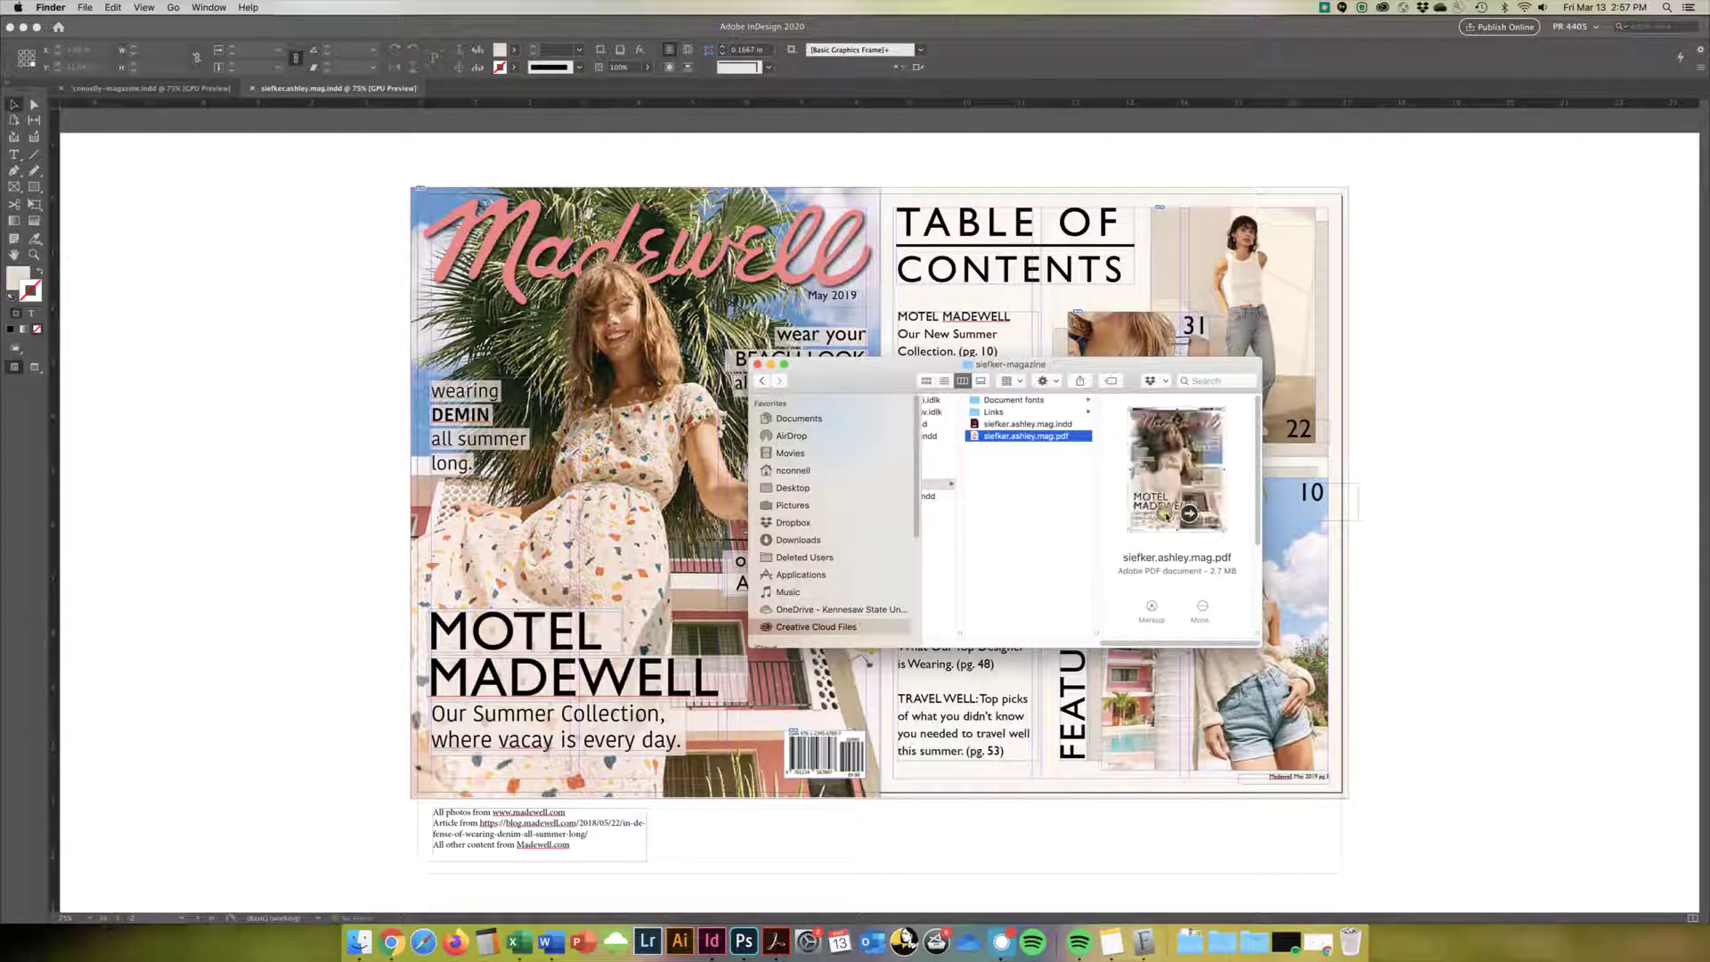
Back in InDesign, export with the [PDF/X-4:2008] Adobe PDF preset.
{"action": "left_click", "coordinate": [359, 273]}
{"action": "left_click", "coordinate": [100, 8]}
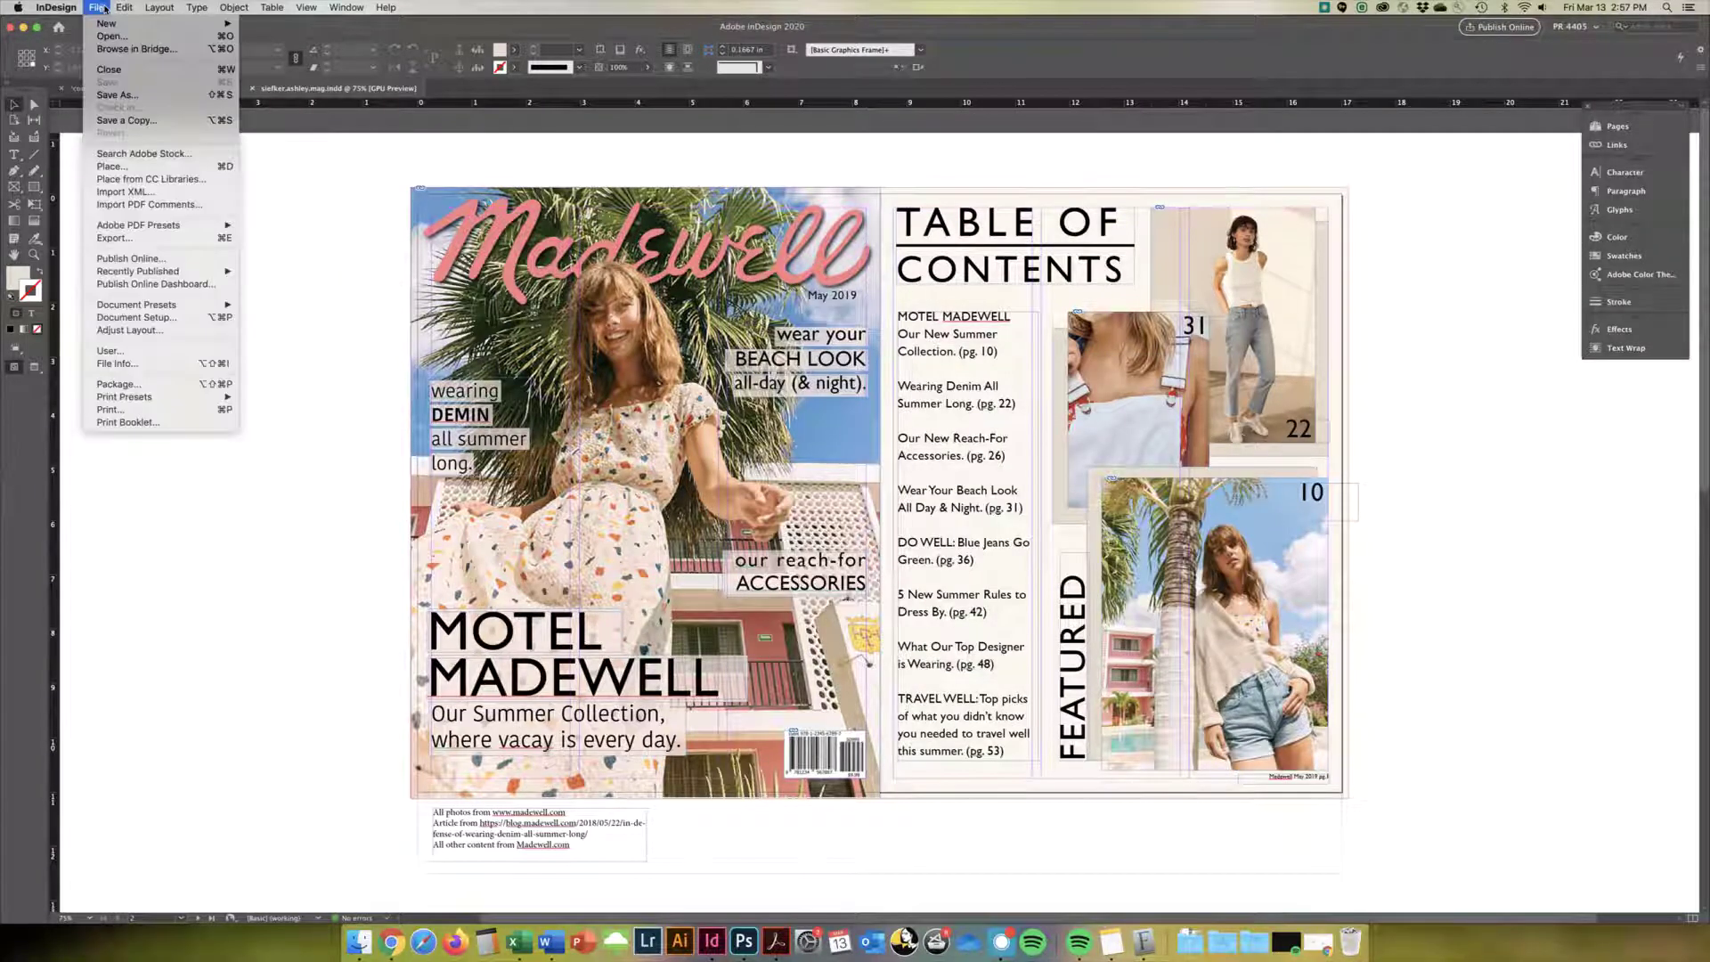
{"action": "mouse_move", "coordinate": [137, 225]}
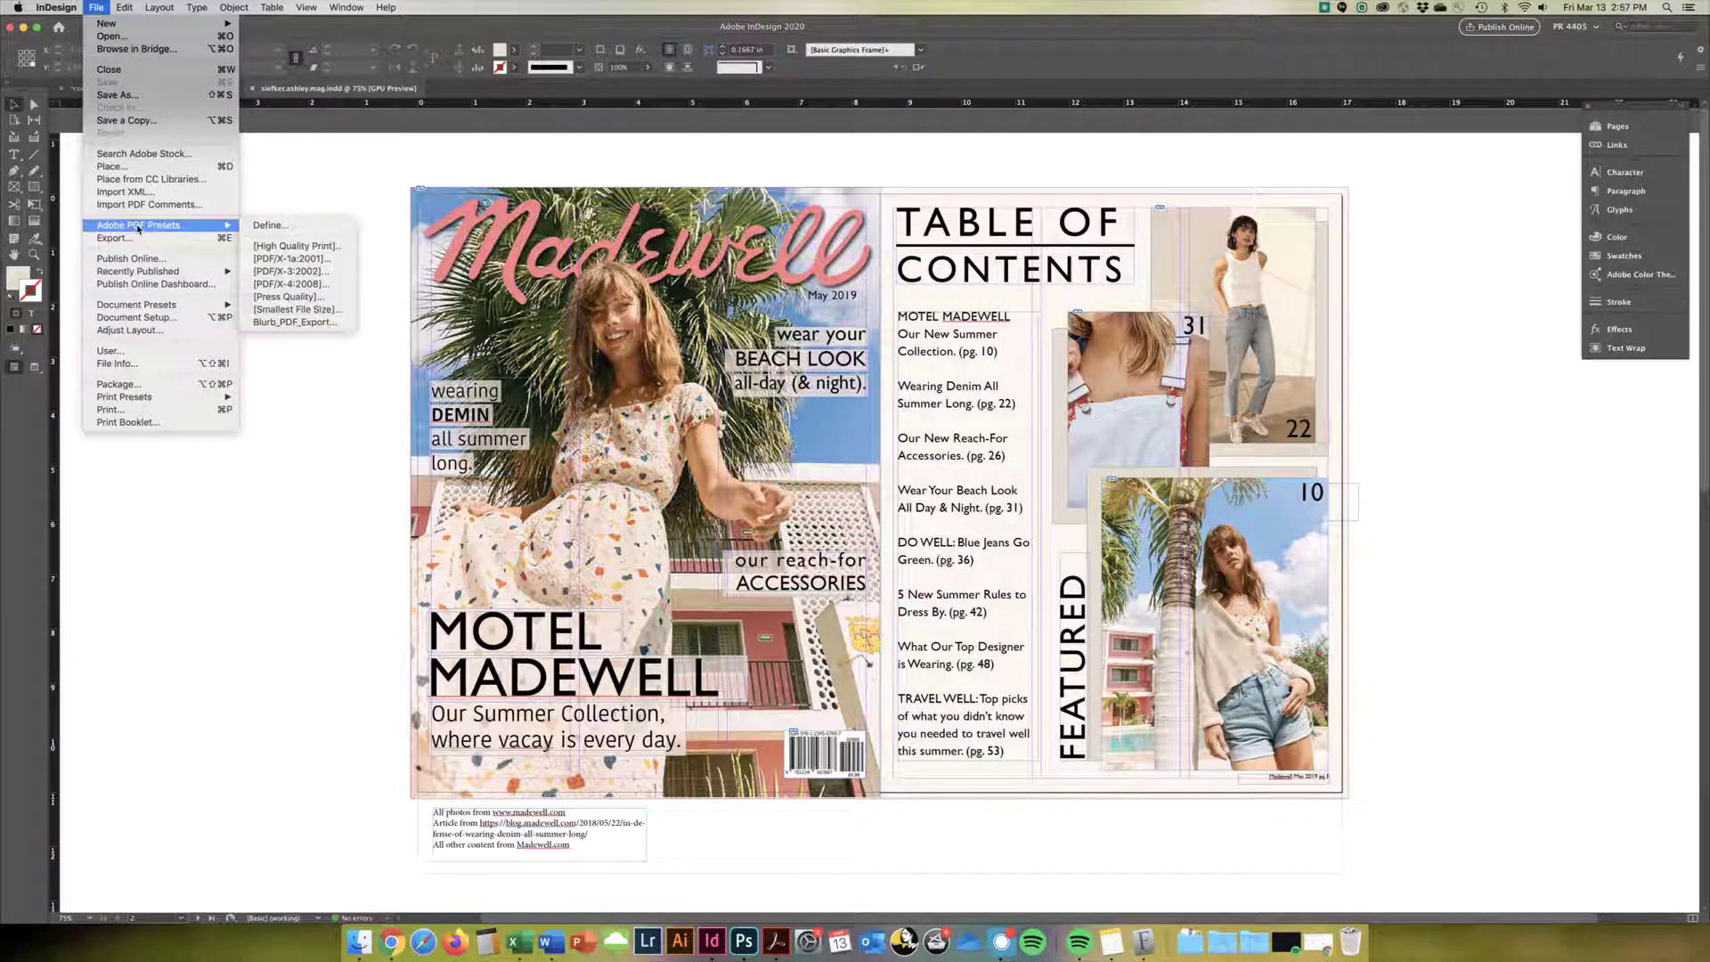
{"action": "left_click", "coordinate": [294, 284]}
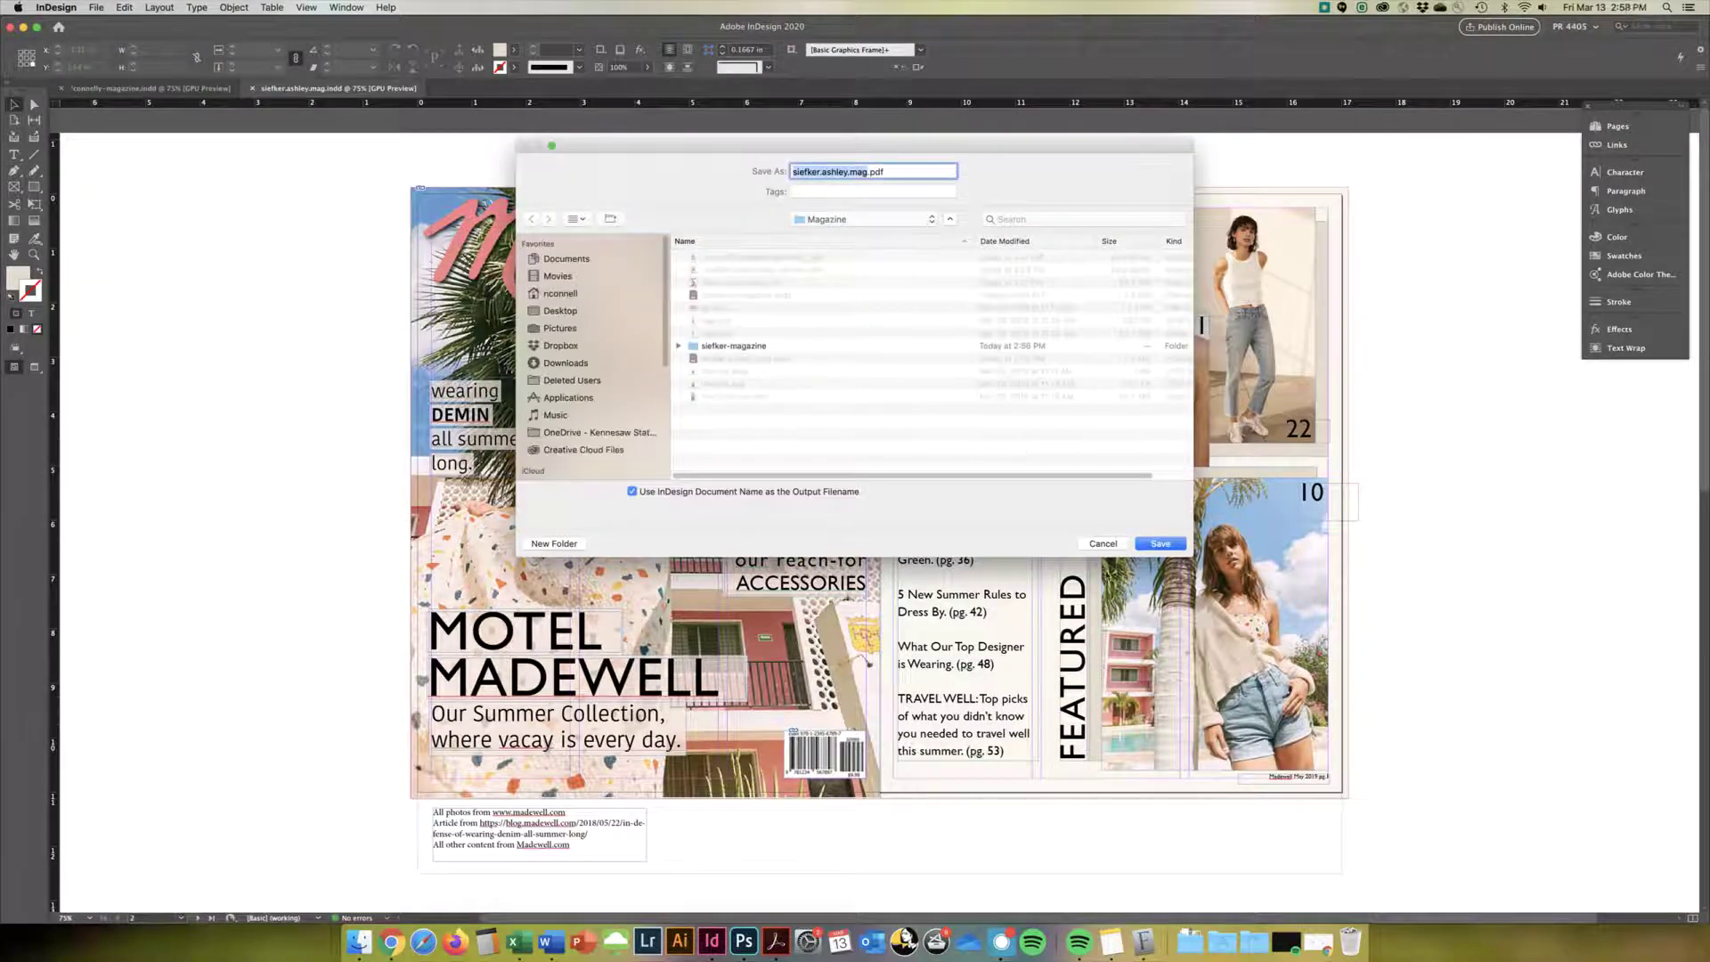
{"action": "left_click", "coordinate": [717, 347]}
{"action": "double_click", "coordinate": [716, 348]}
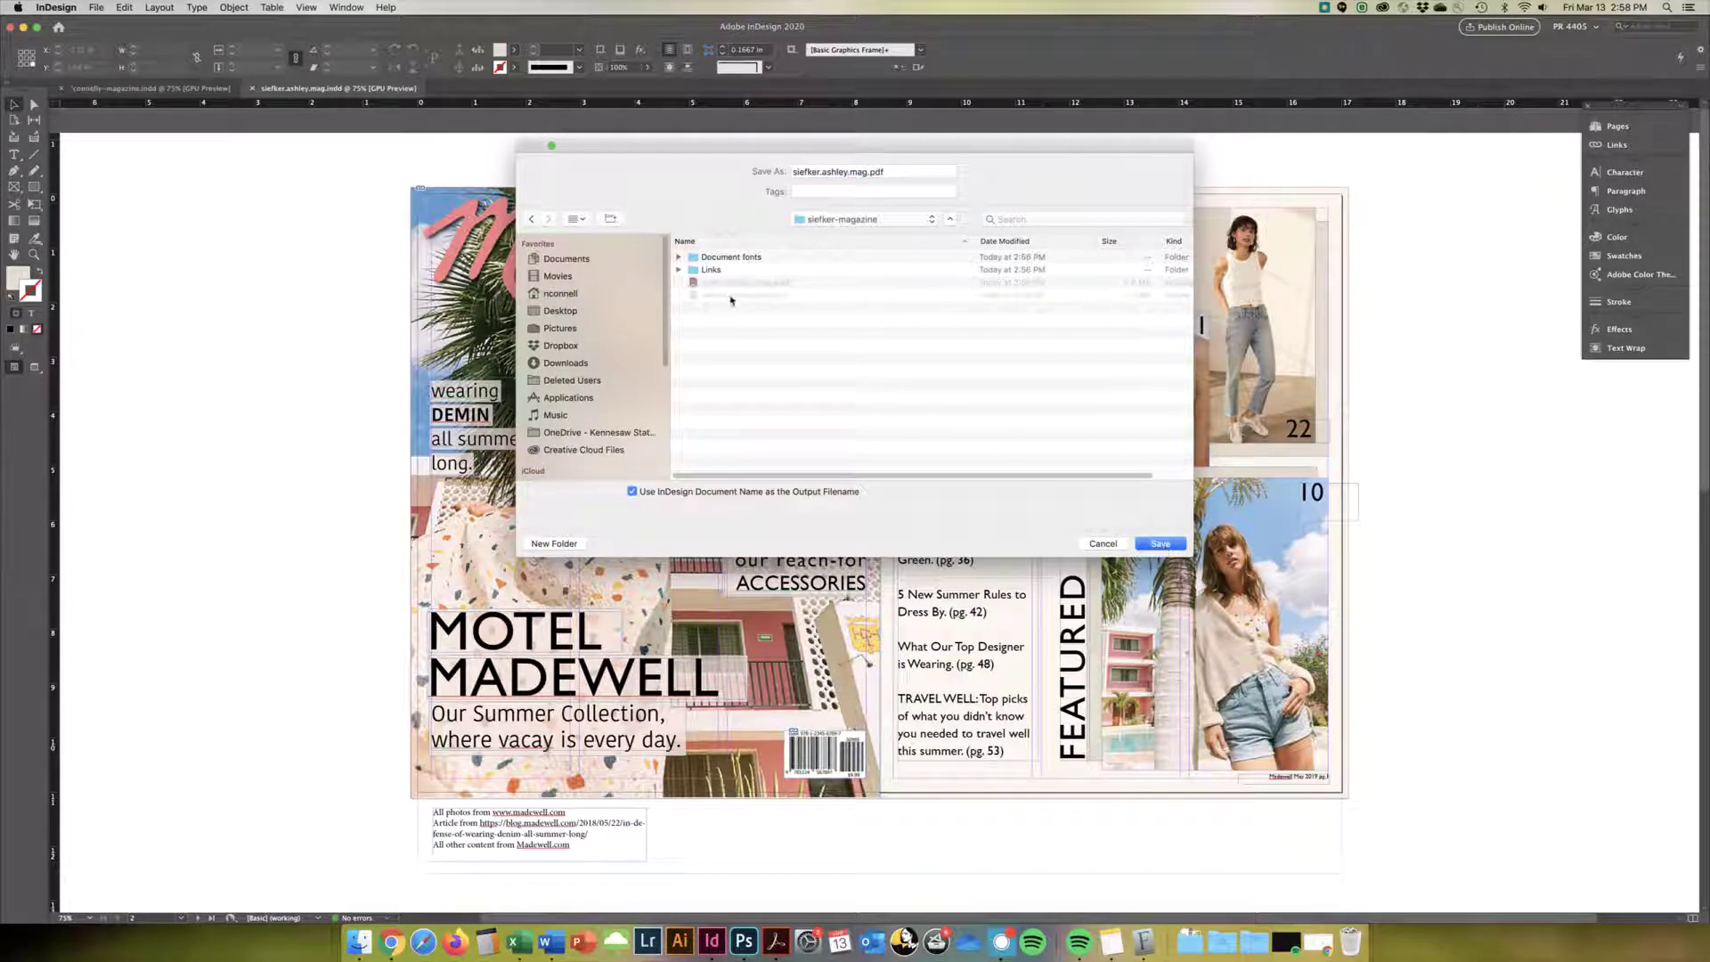
{"action": "left_click", "coordinate": [1163, 544]}
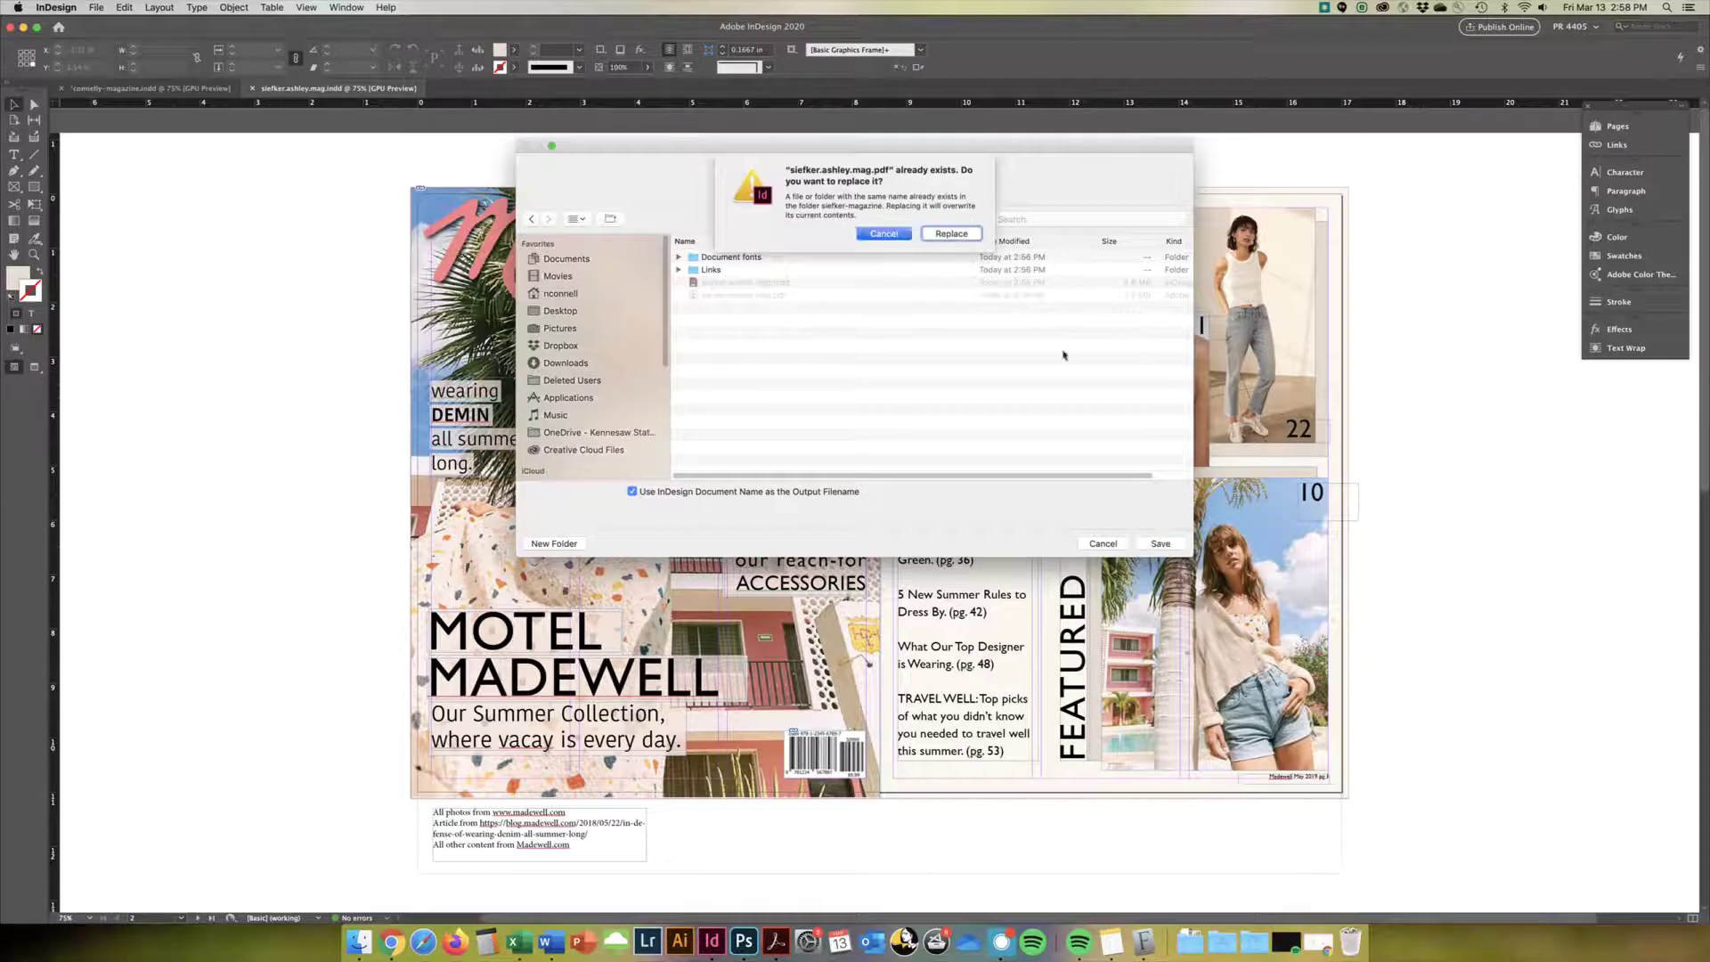
{"action": "left_click", "coordinate": [952, 234]}
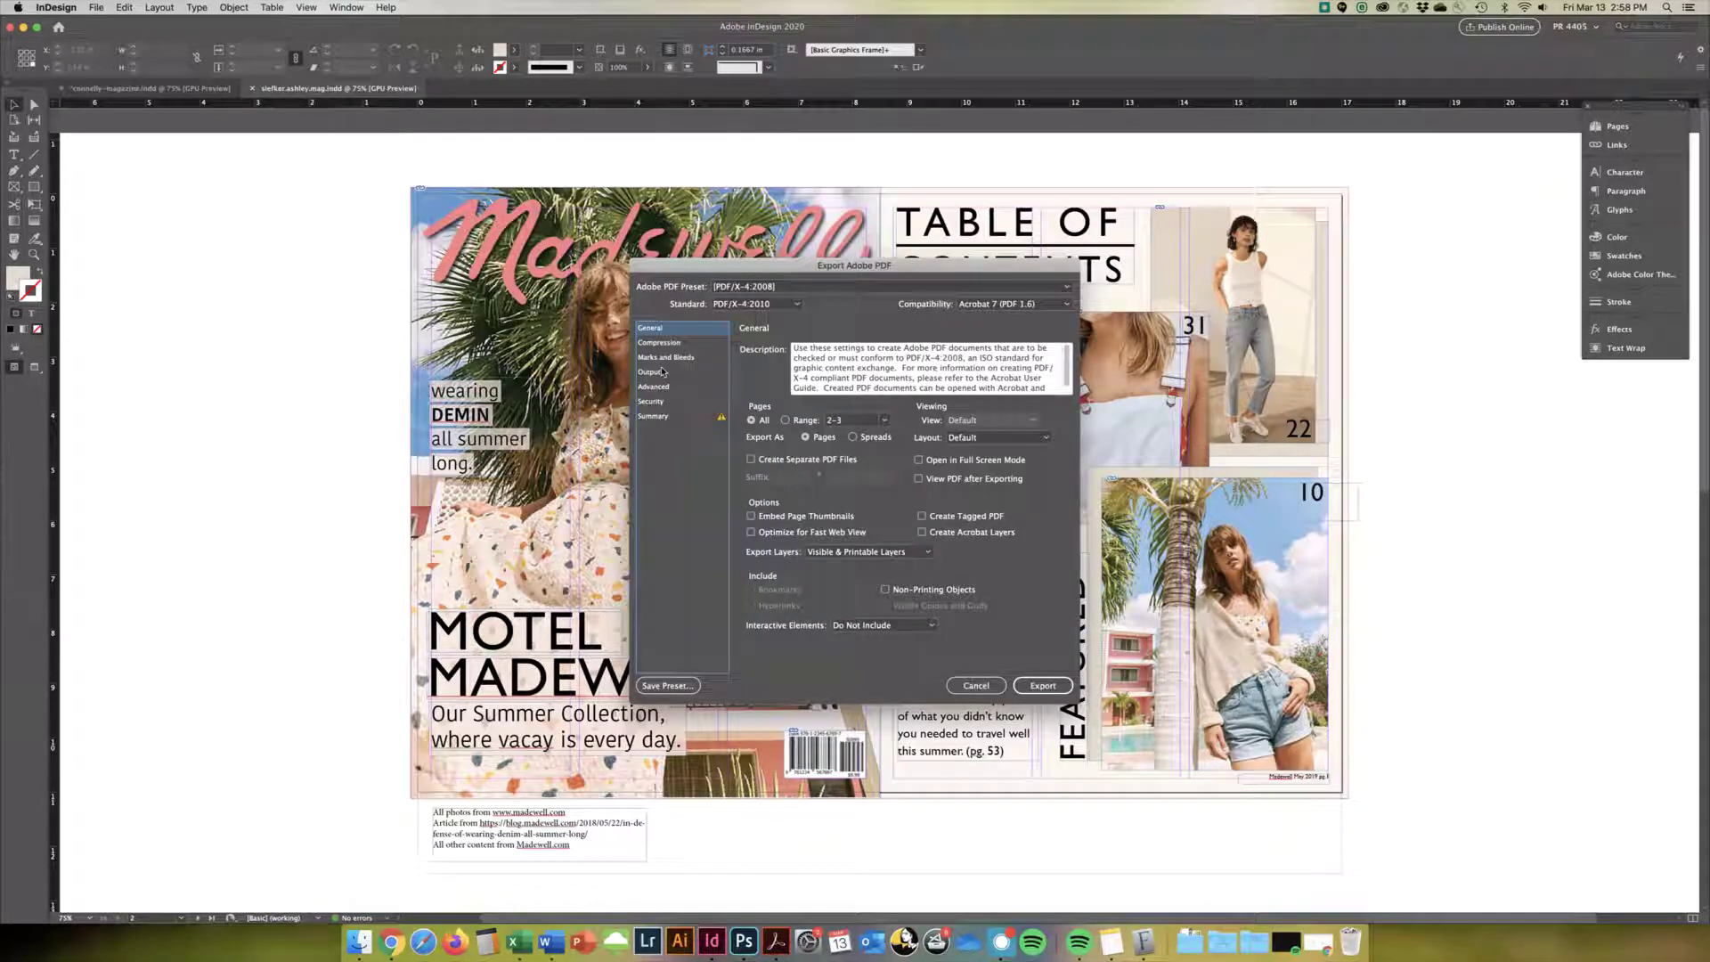
{"action": "left_click", "coordinate": [855, 438]}
{"action": "left_click", "coordinate": [1042, 685]}
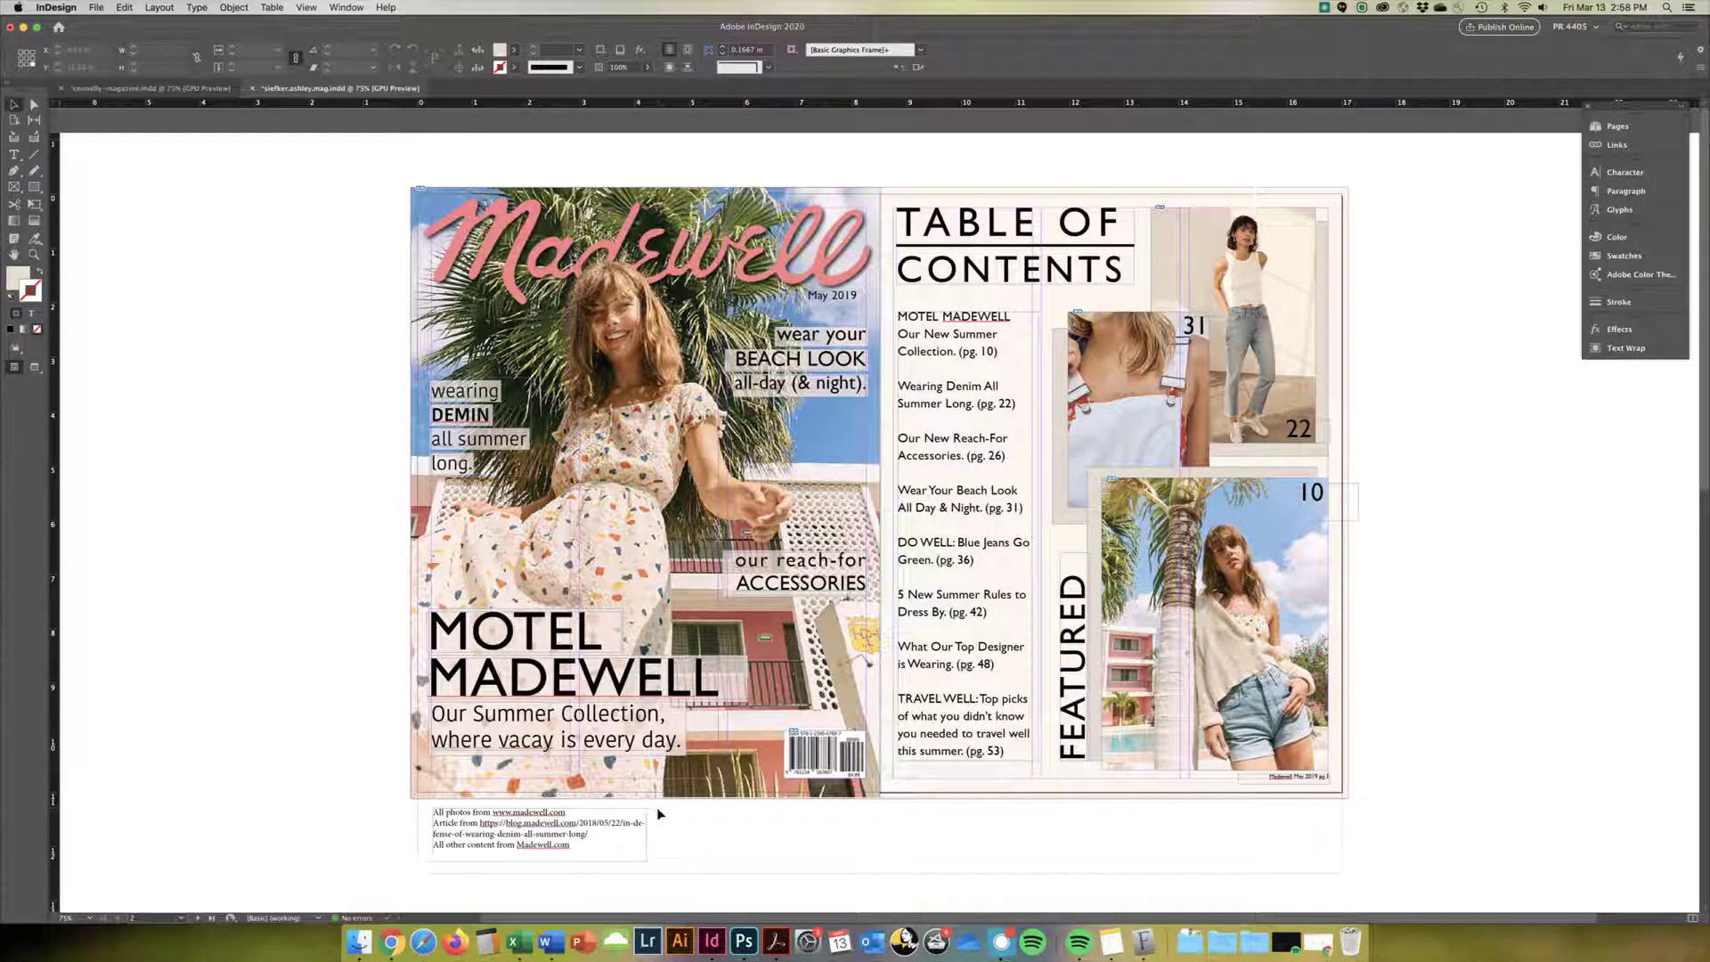
Dismiss the Missing Fonts alert and open the siefker-magazine folder in Finder.
{"action": "left_click", "coordinate": [359, 942]}
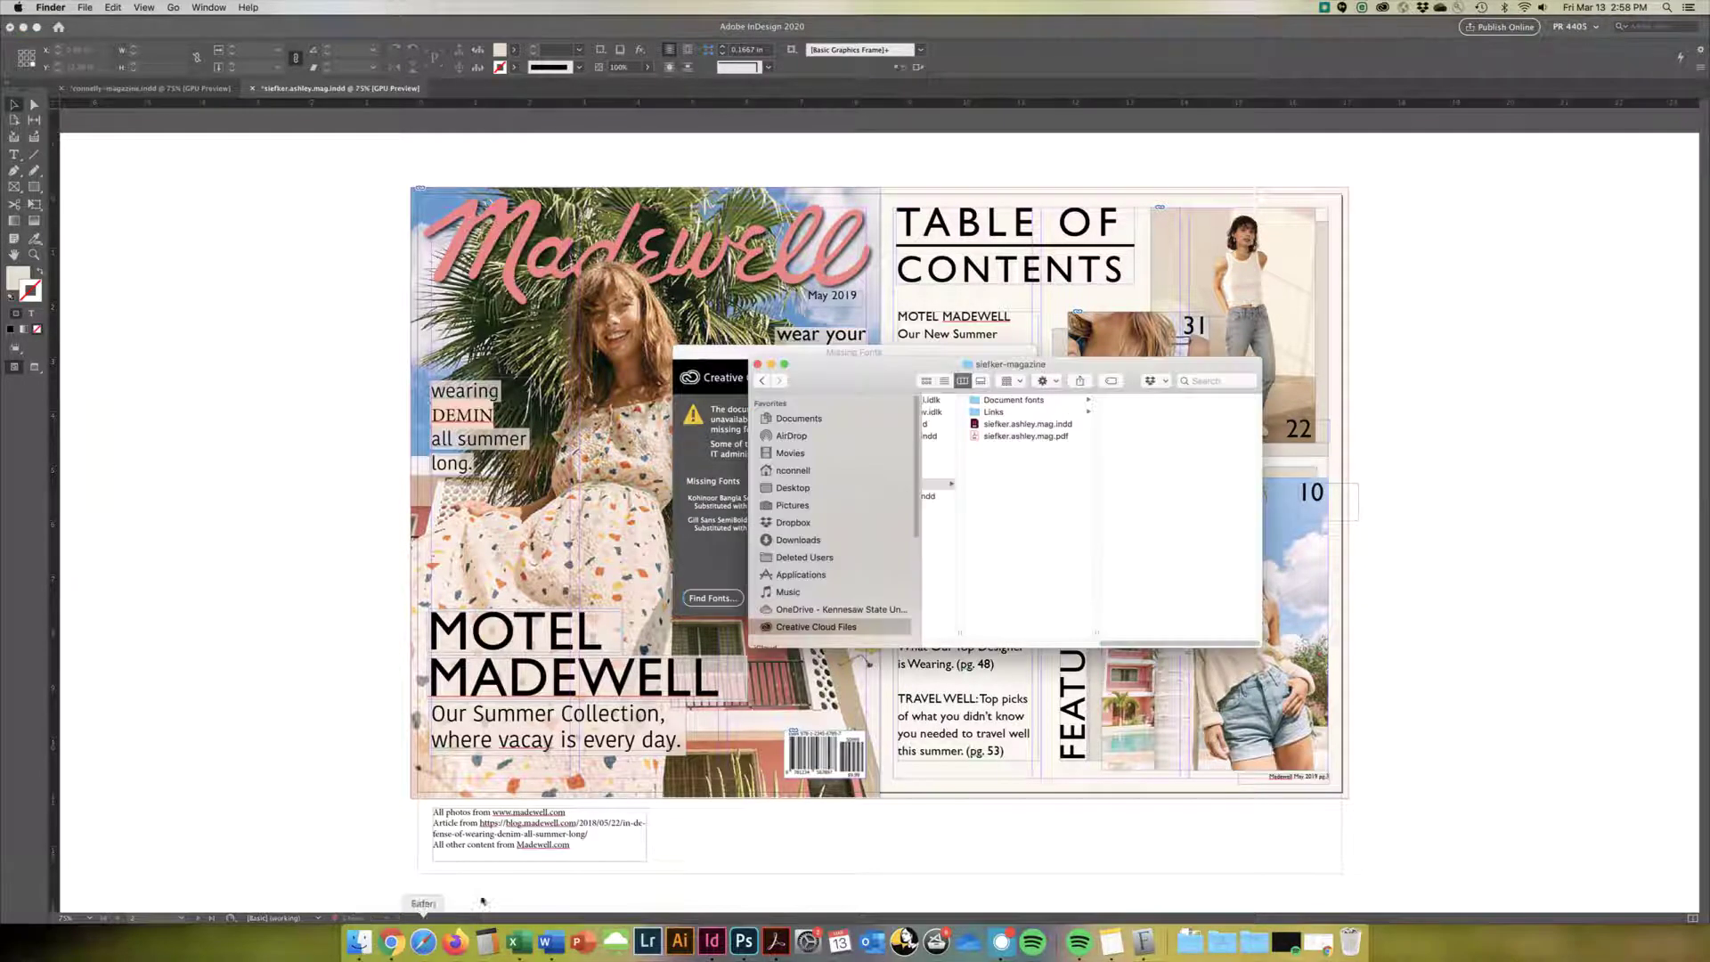
{"action": "left_click", "coordinate": [729, 570]}
{"action": "key", "text": "Return"}
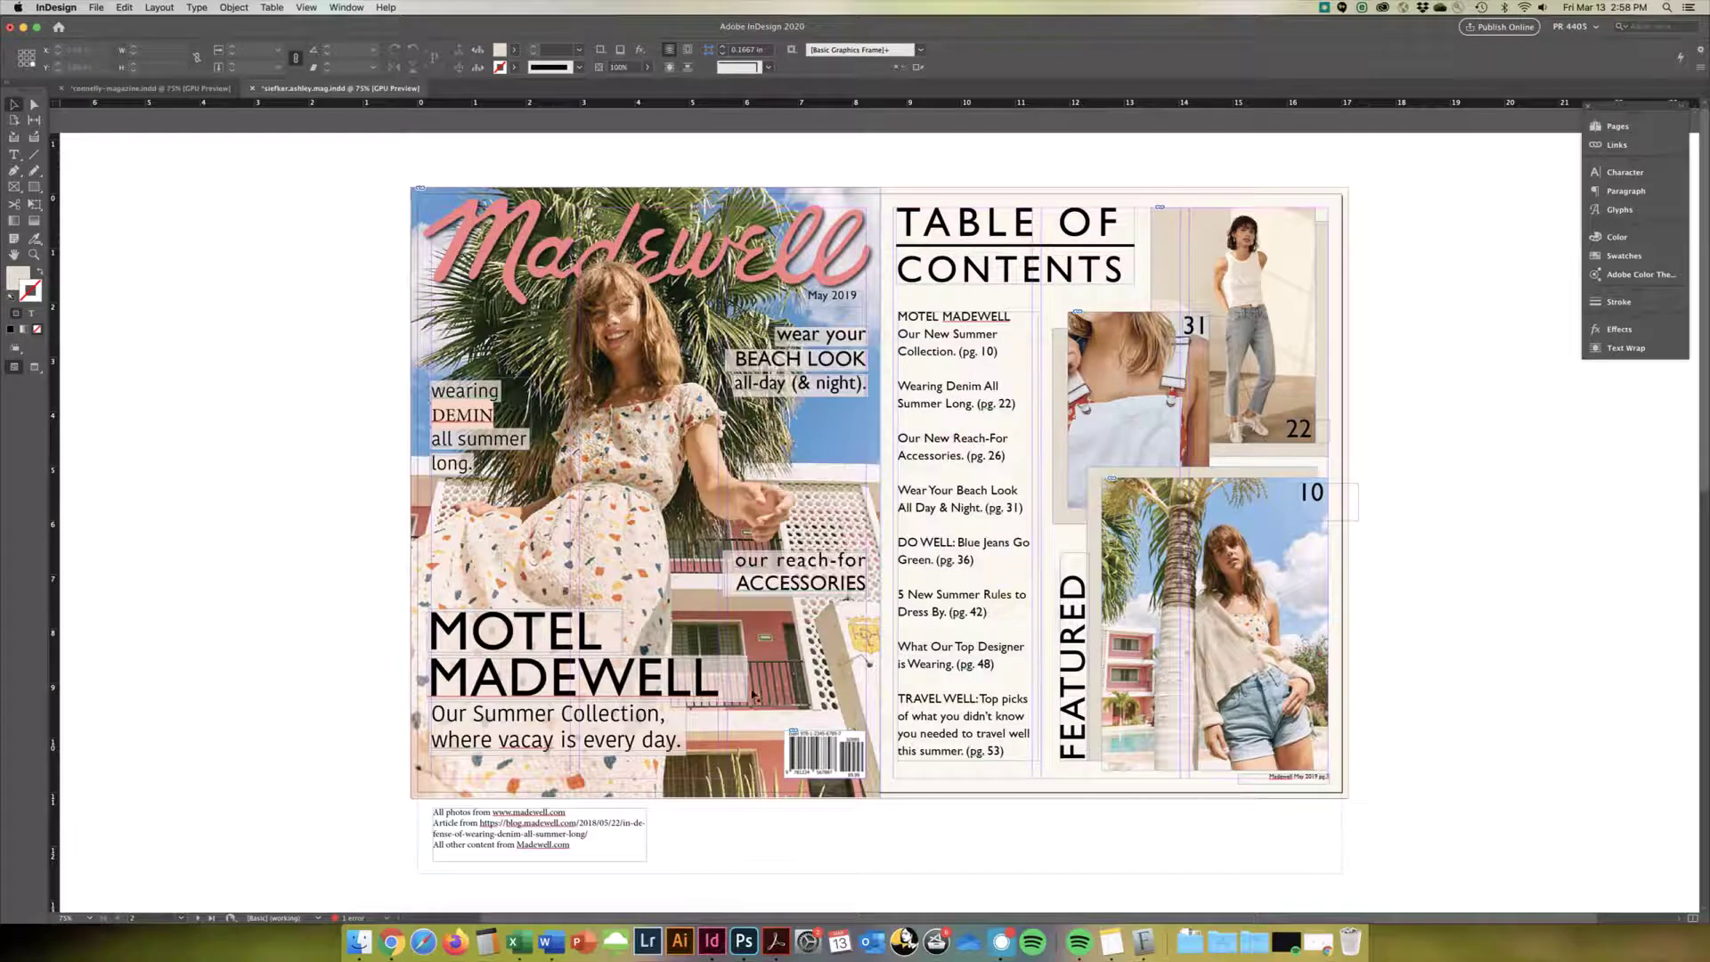
{"action": "left_click", "coordinate": [359, 939]}
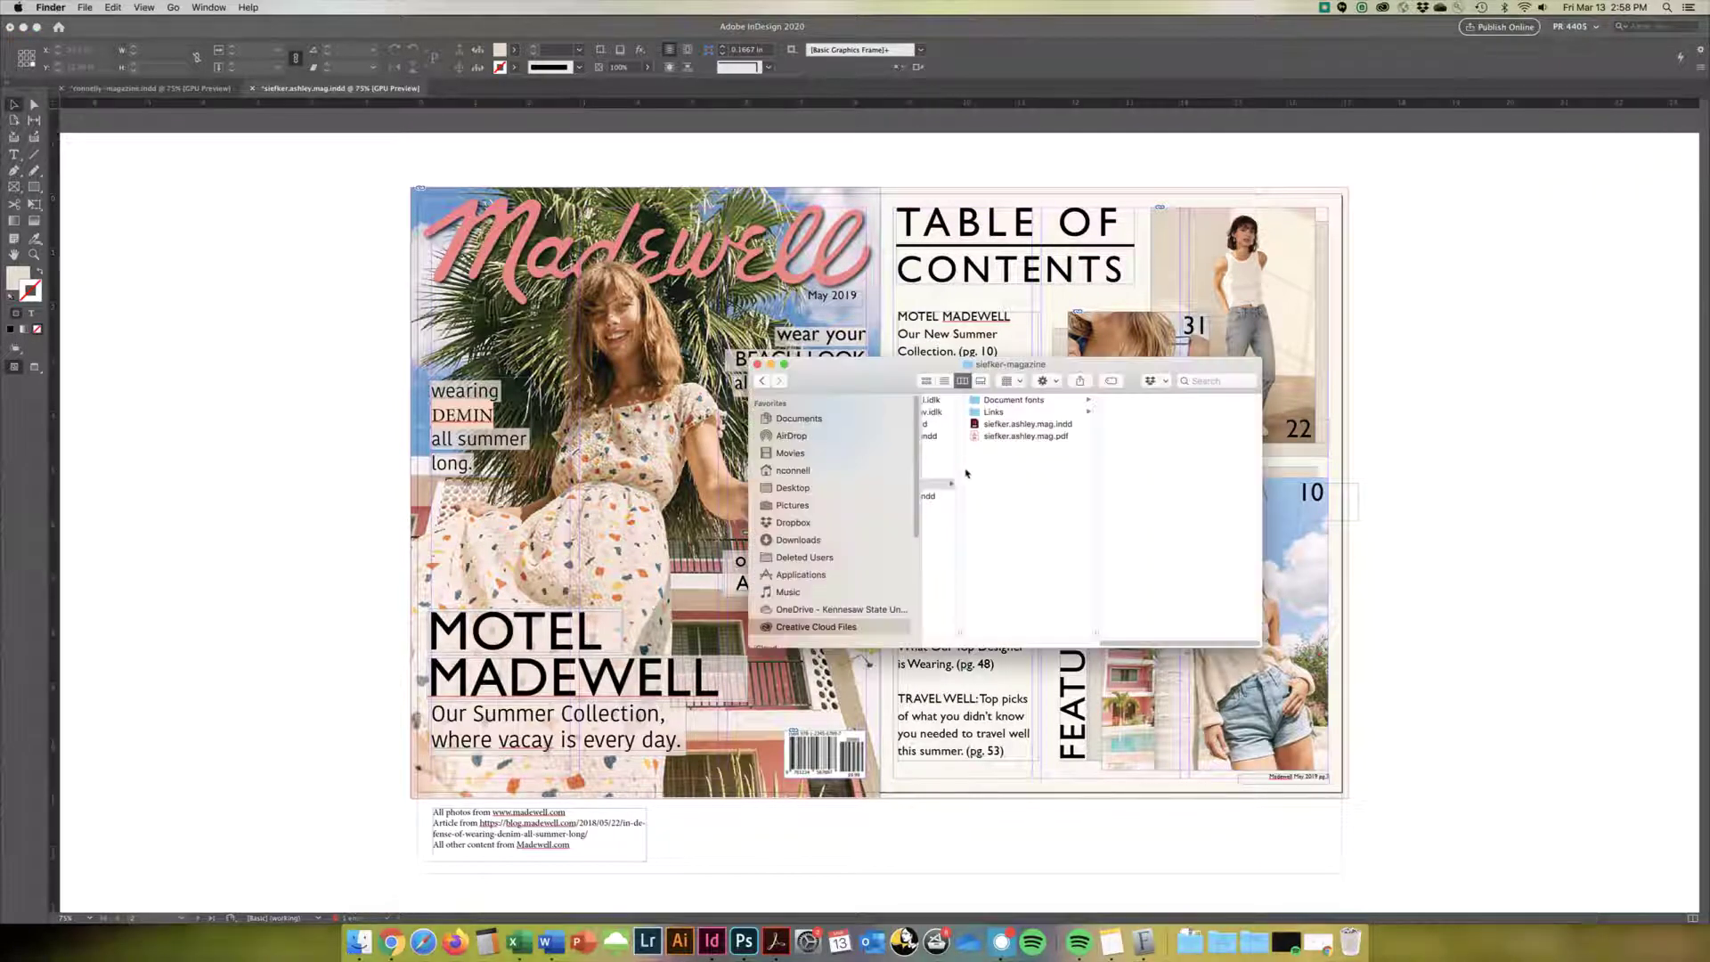
{"action": "scroll", "coordinate": [967, 473], "scroll_direction": "left", "scroll_amount": 3}
{"action": "left_click", "coordinate": [1027, 485]}
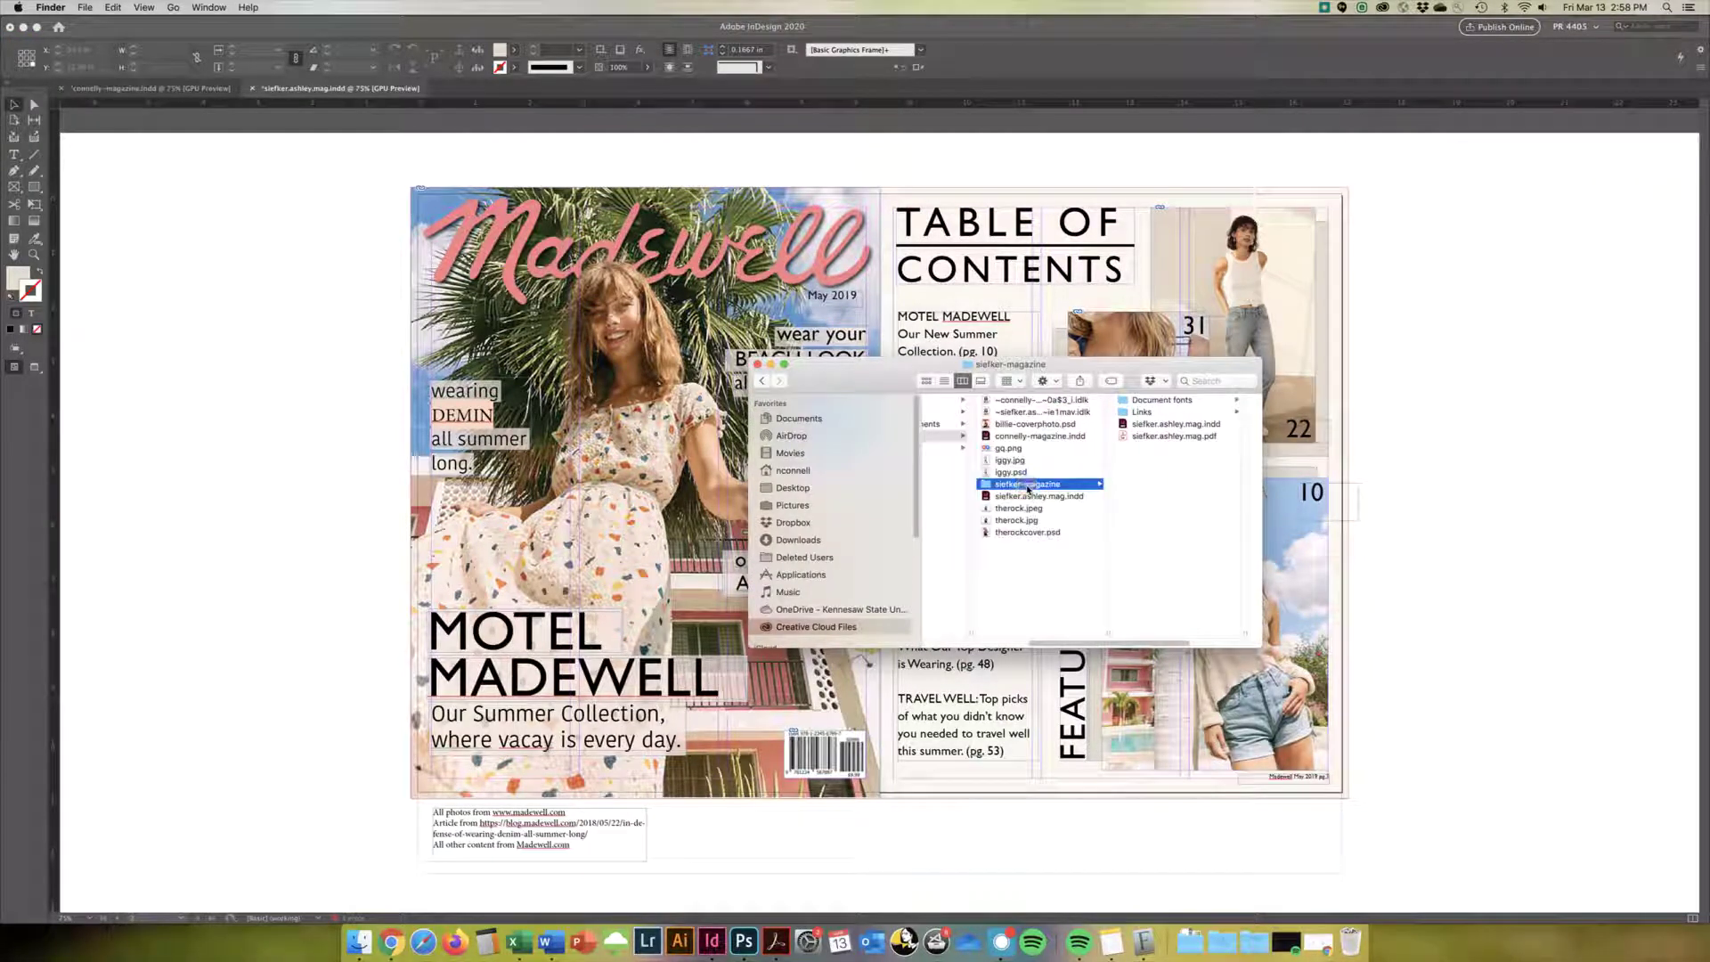
{"action": "left_click", "coordinate": [1027, 485]}
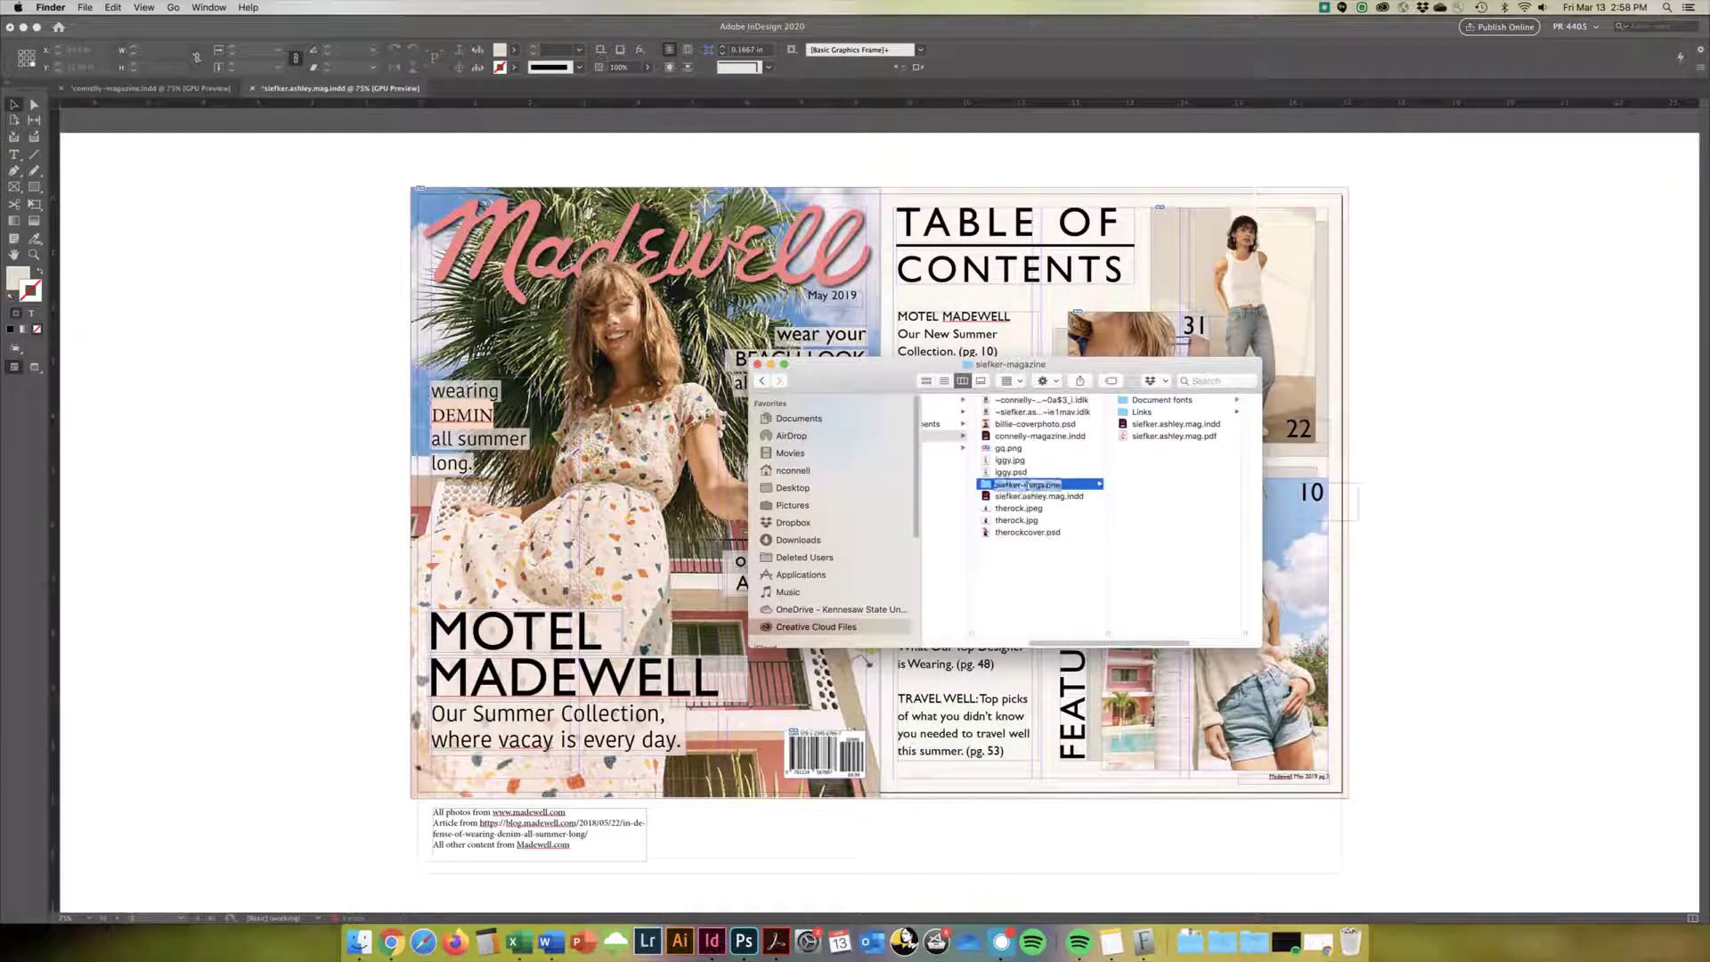
Check Document fonts, Links, the INDD, and page through the re-exported PDF preview.
{"action": "left_click", "coordinate": [1158, 400]}
{"action": "left_click", "coordinate": [1054, 414]}
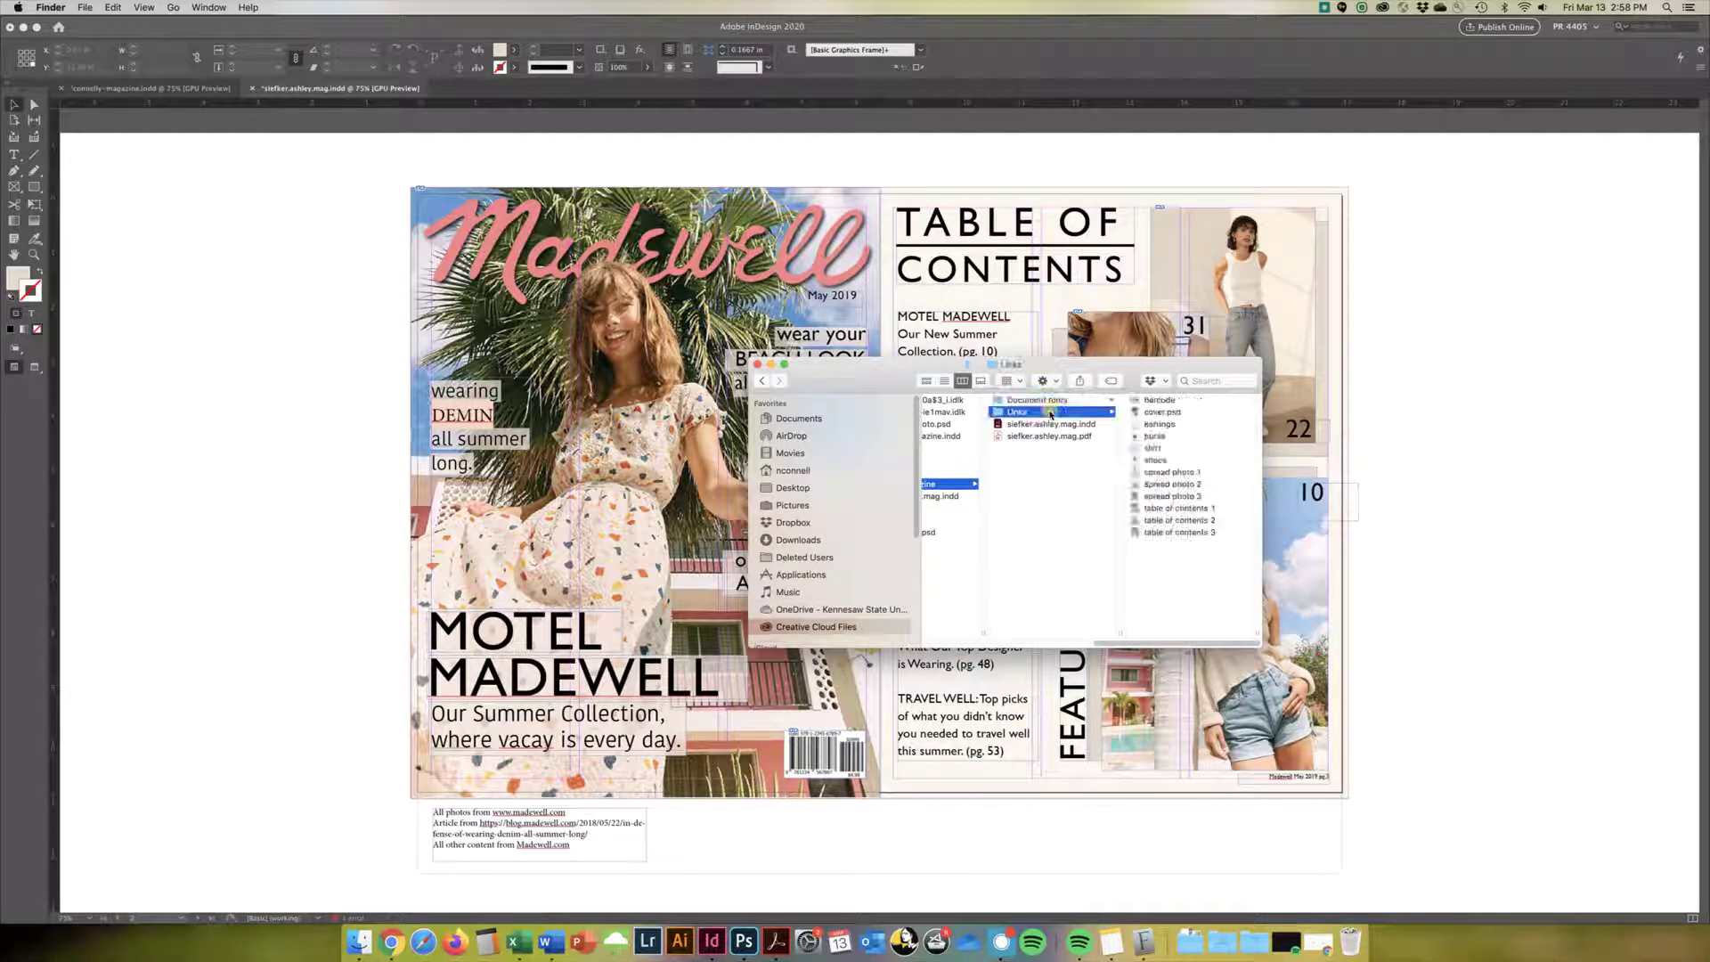
{"action": "left_click", "coordinate": [1060, 424]}
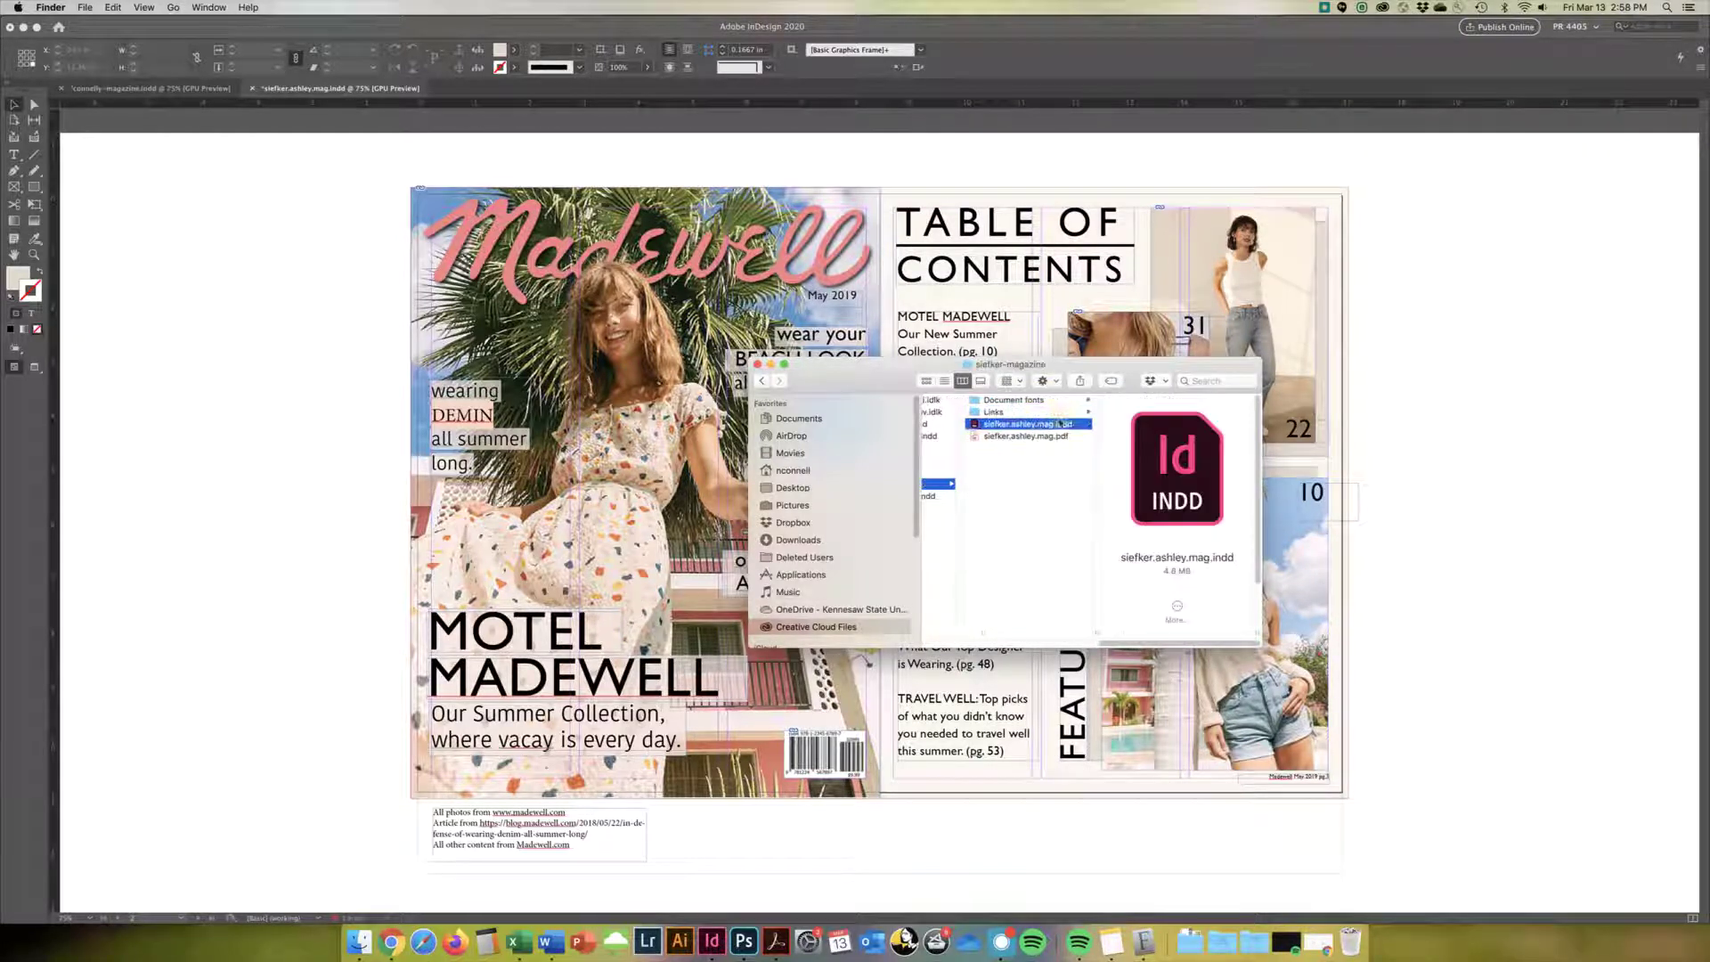
{"action": "left_click", "coordinate": [1050, 437]}
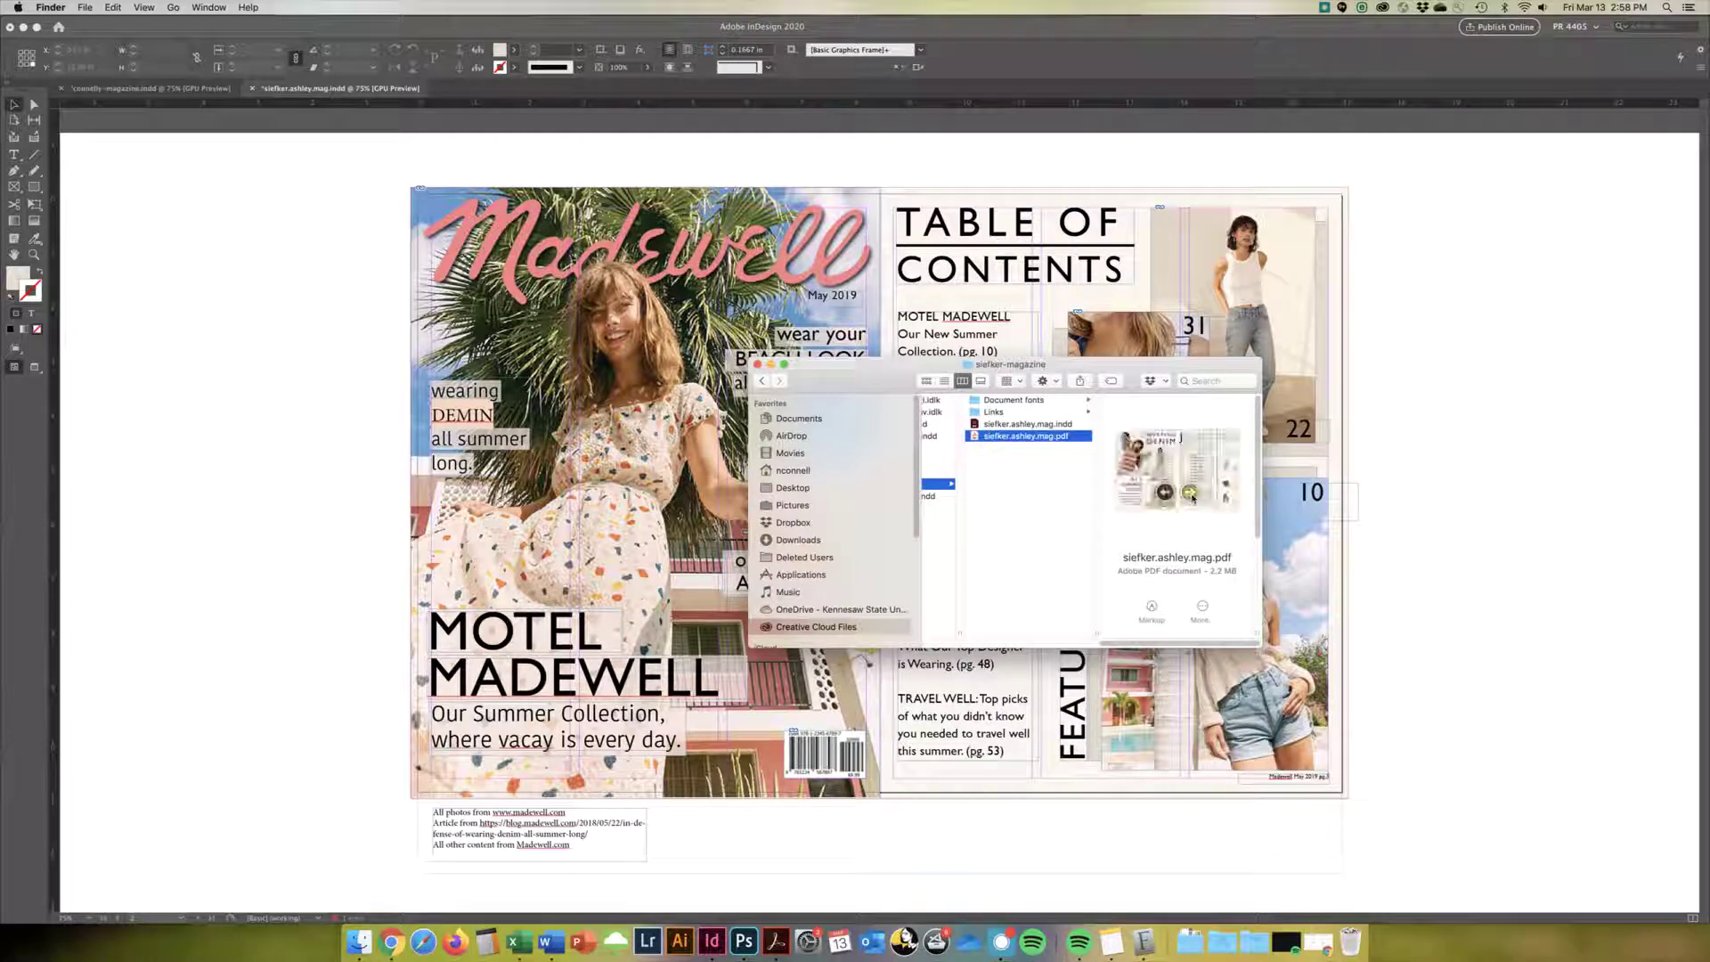
{"action": "left_click", "coordinate": [1192, 494]}
{"action": "left_click", "coordinate": [1190, 492]}
{"action": "scroll", "coordinate": [1080, 507], "scroll_direction": "right", "scroll_amount": 2}
{"action": "scroll", "coordinate": [1080, 507], "scroll_direction": "left", "scroll_amount": 2}
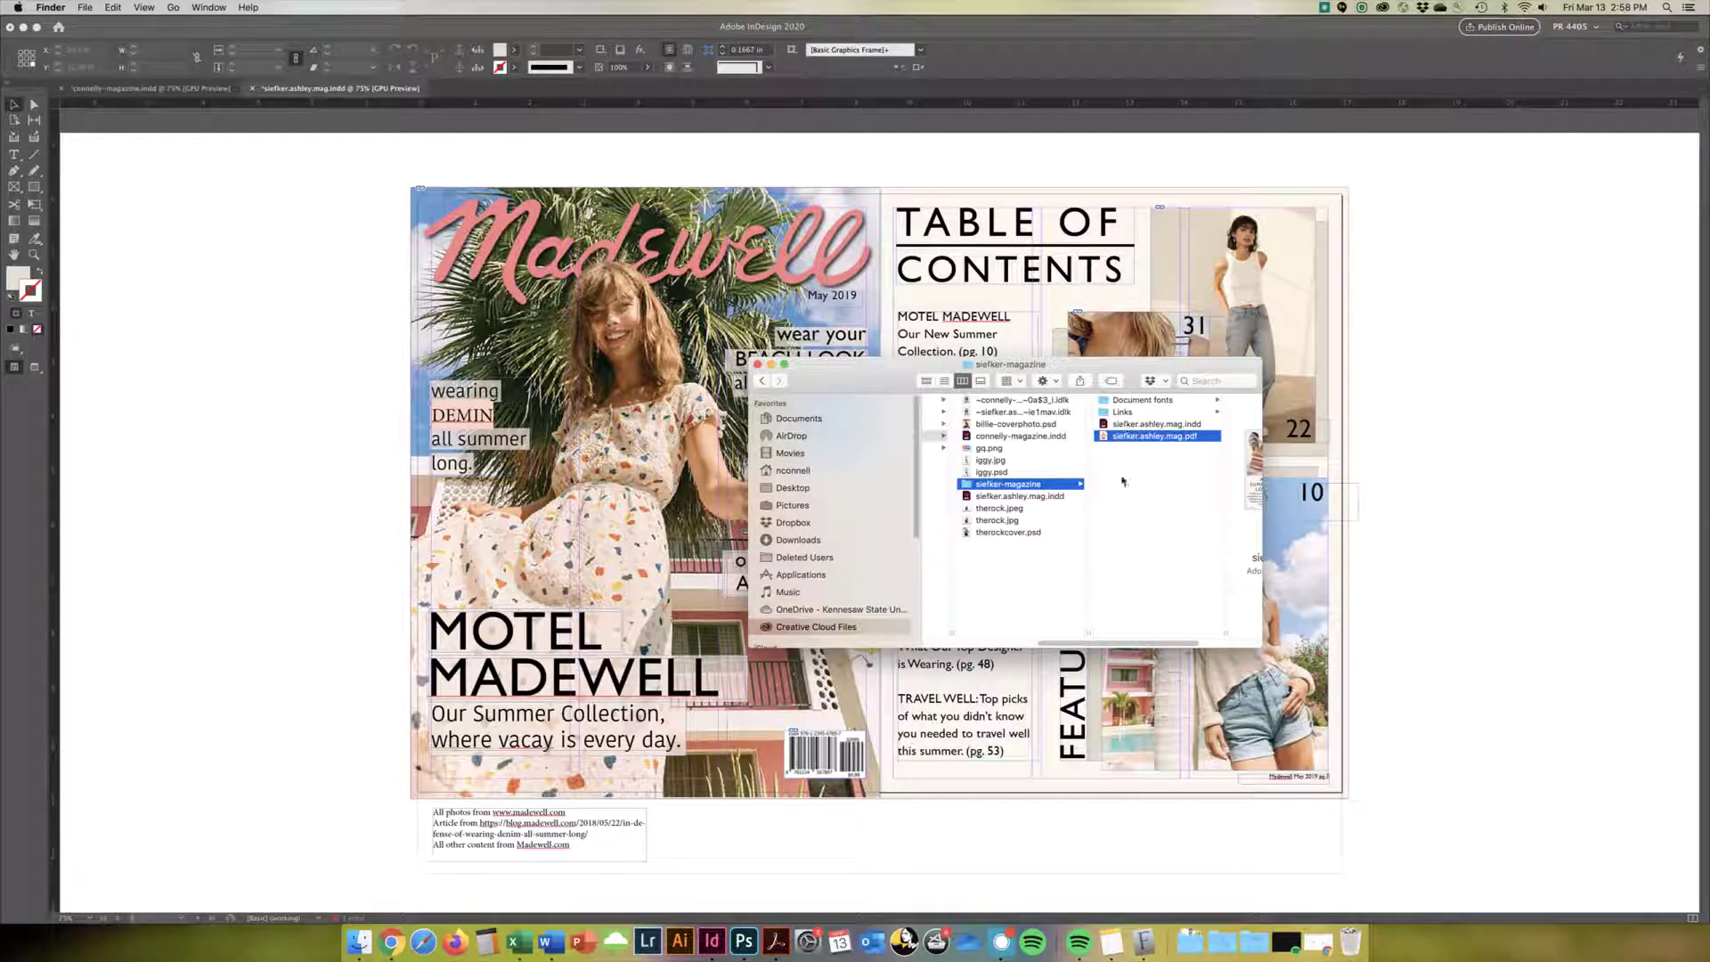
Compress the siefker-magazine folder into siefker-magazine.zip from its context menu.
{"action": "right_click", "coordinate": [995, 488]}
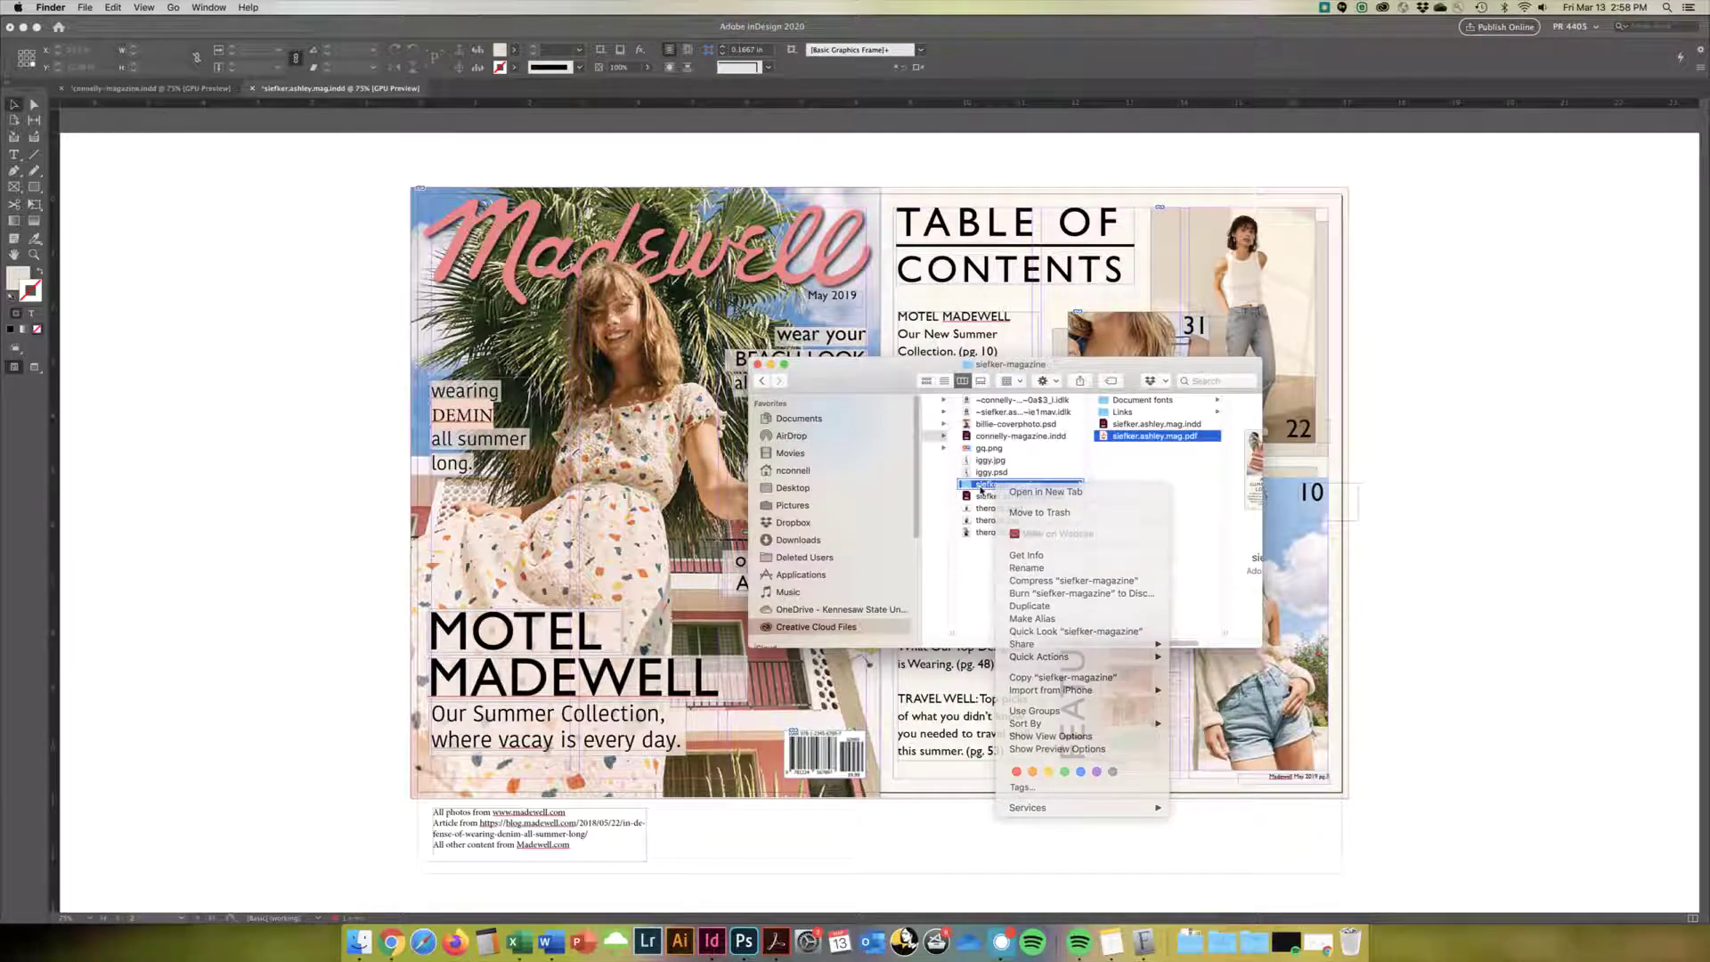
{"action": "left_click", "coordinate": [1026, 568]}
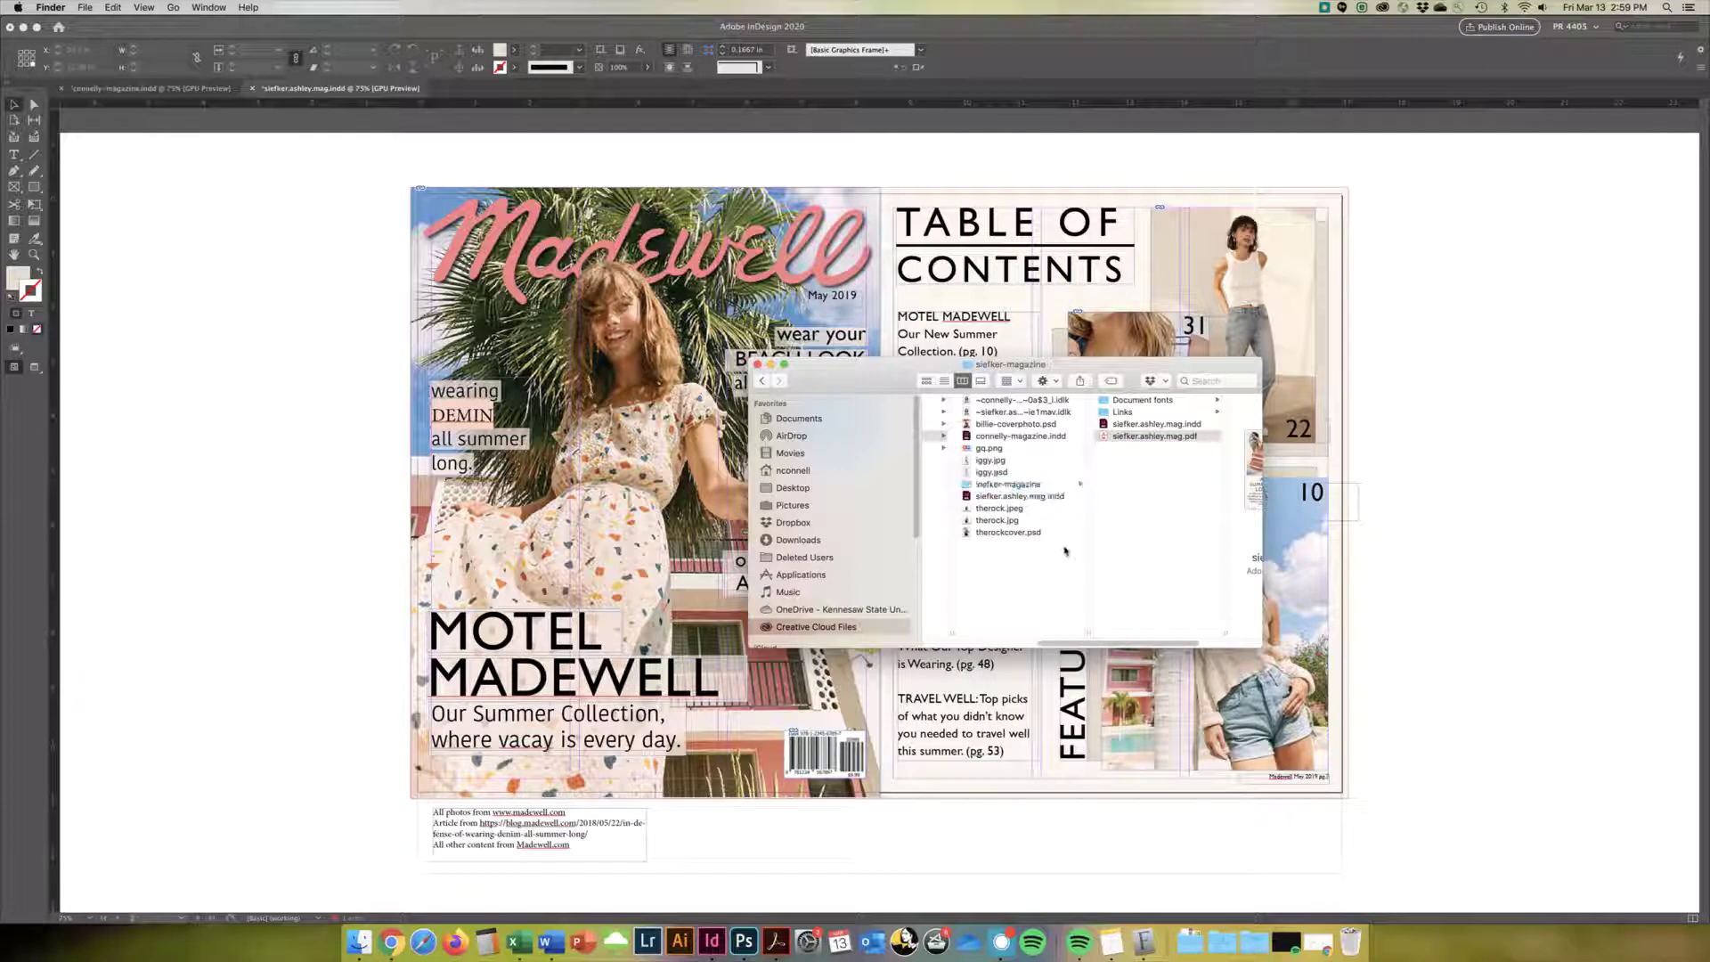
{"action": "scroll", "coordinate": [1021, 490], "scroll_direction": "left", "scroll_amount": 2}
{"action": "right_click", "coordinate": [1055, 491]}
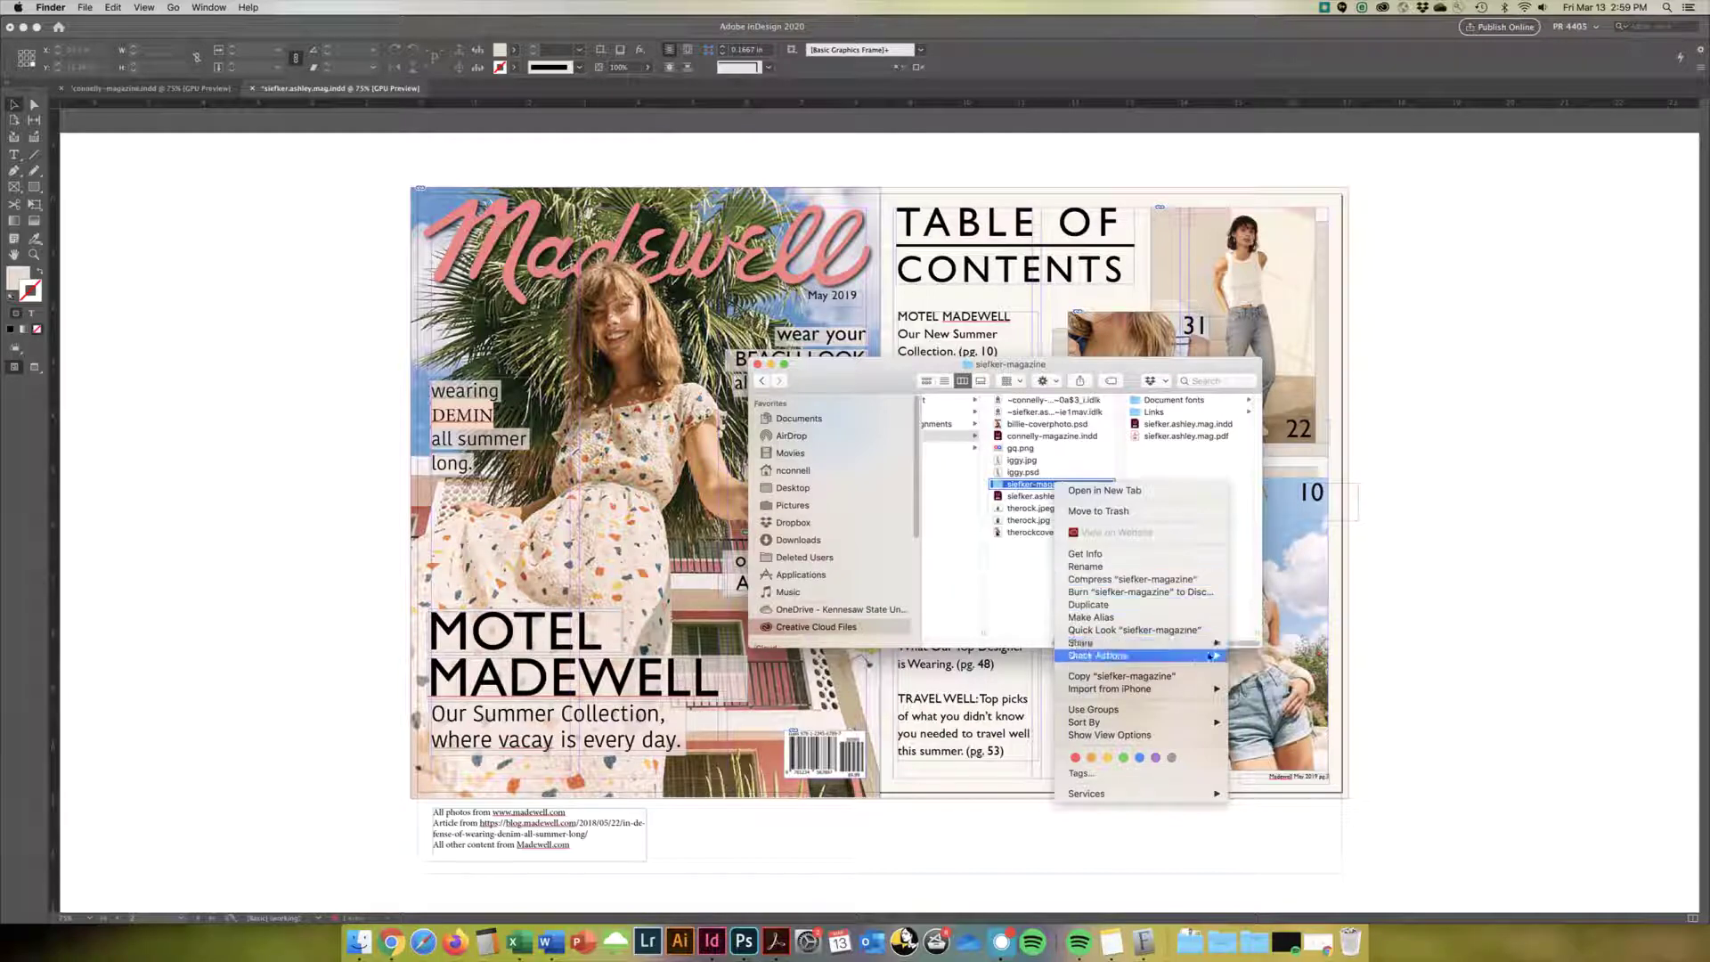
{"action": "mouse_move", "coordinate": [1217, 651]}
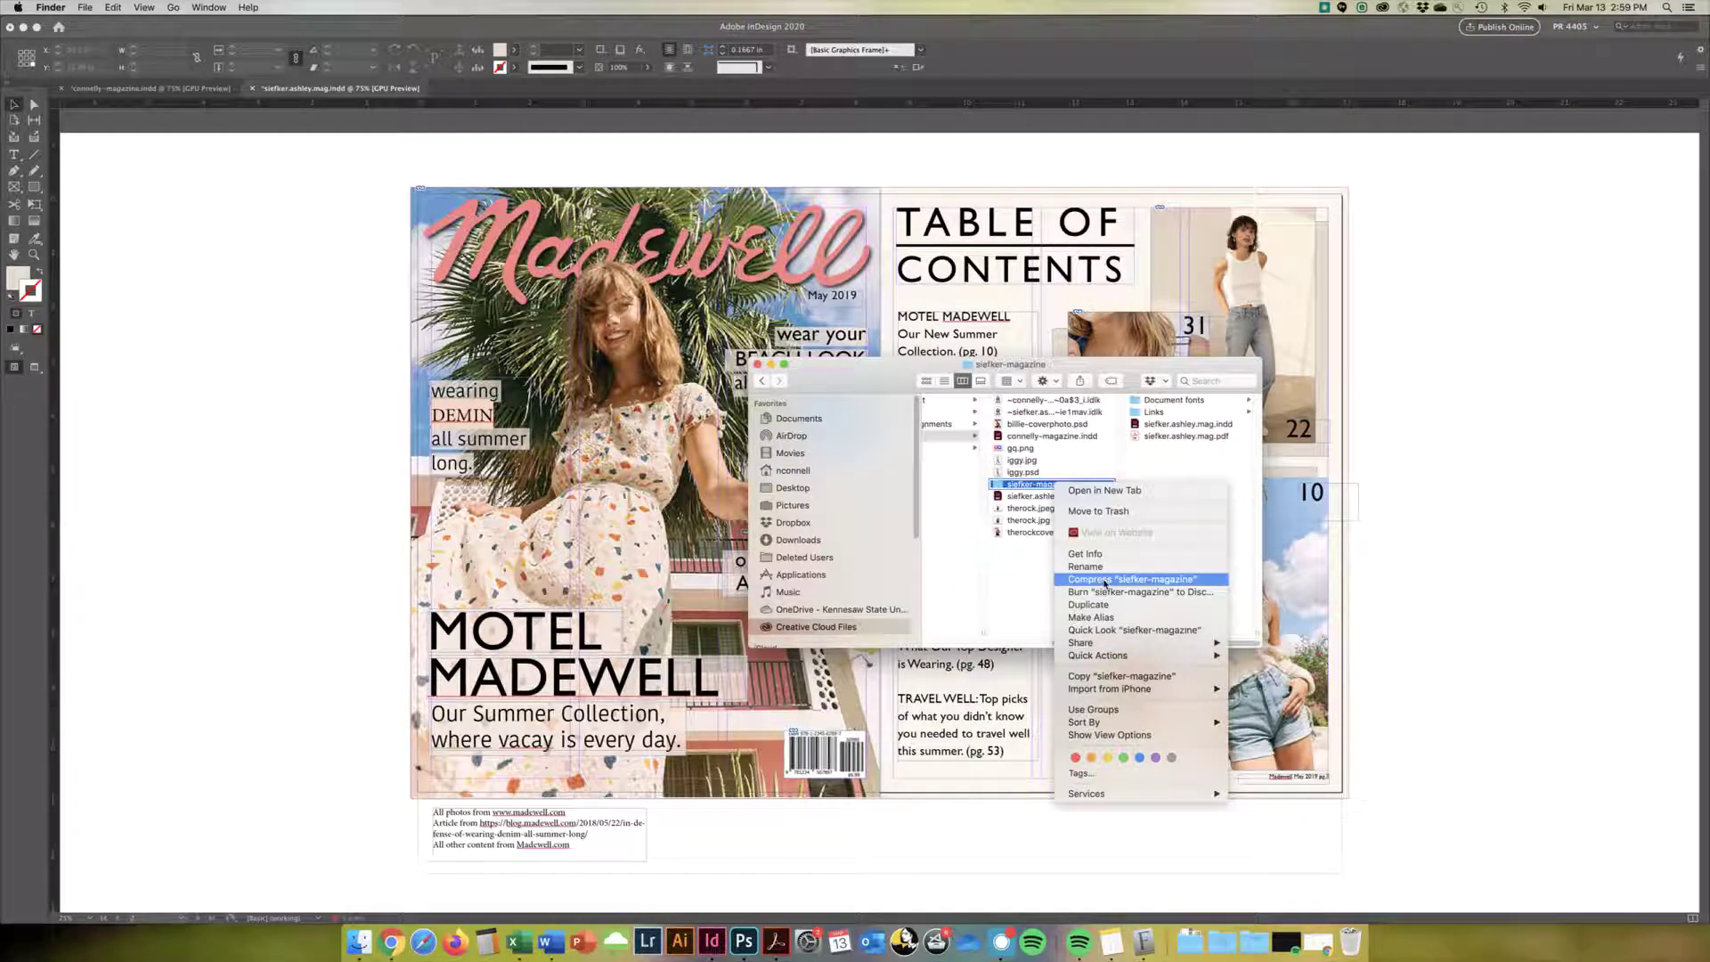
{"action": "left_click", "coordinate": [1145, 580]}
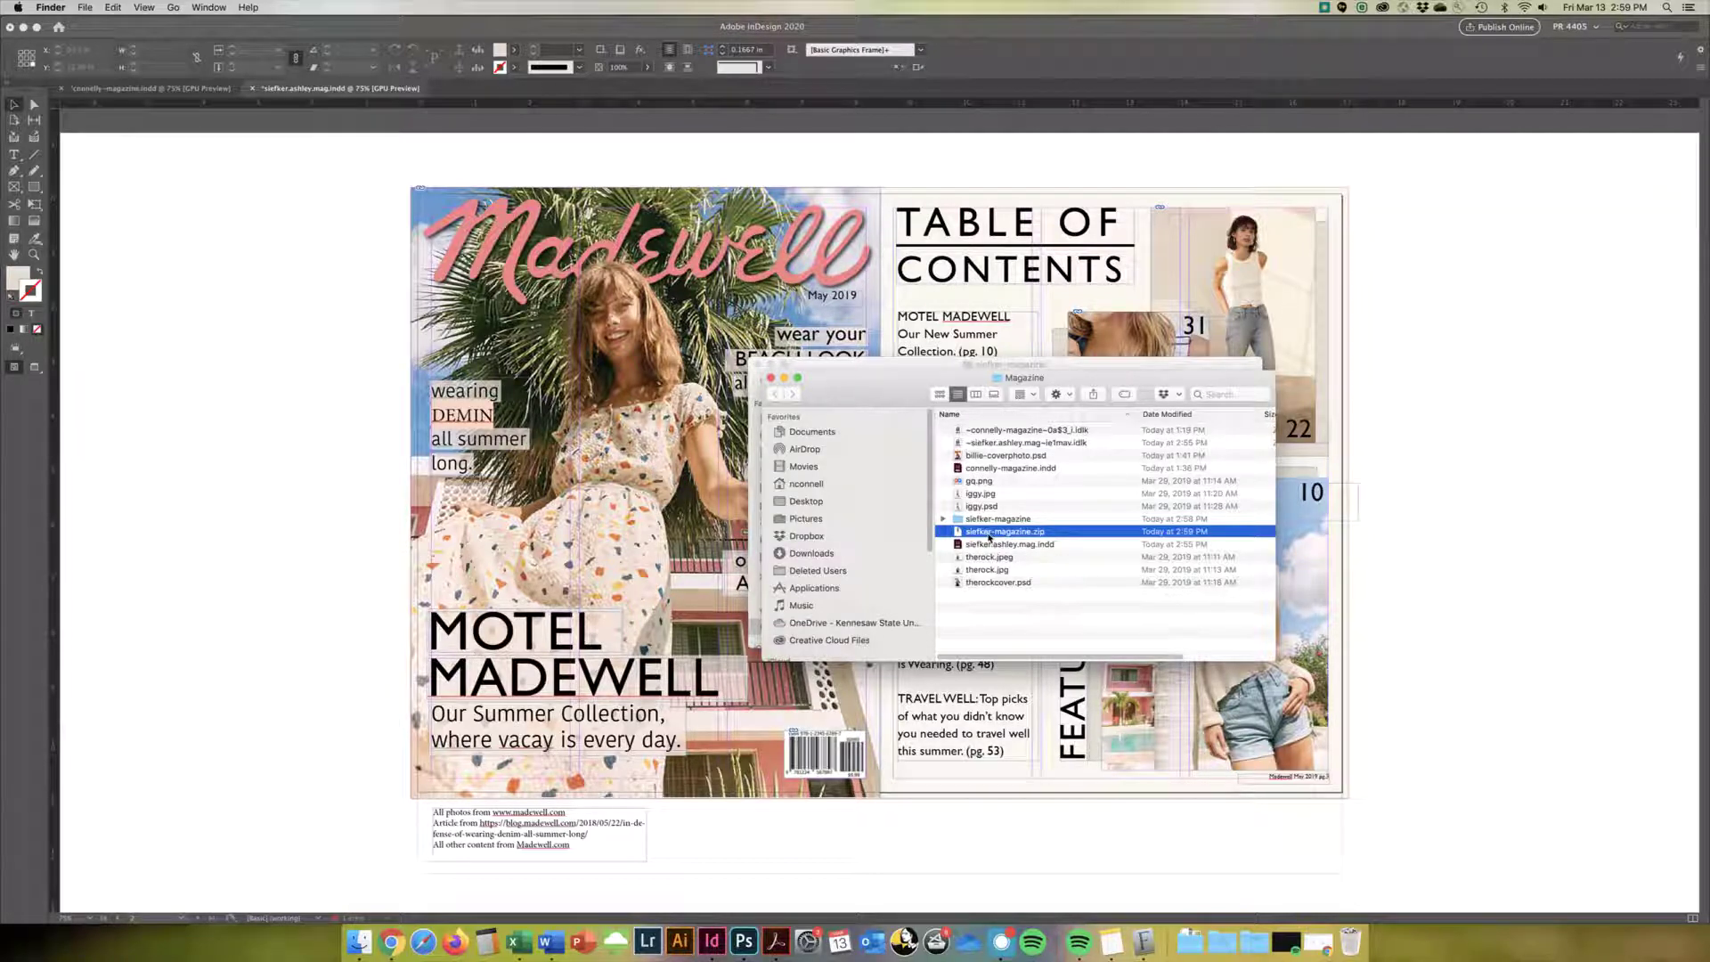
Expand siefker-magazine in list view to show Document fonts, Links, the INDD and PDF.
{"action": "left_click", "coordinate": [1002, 520]}
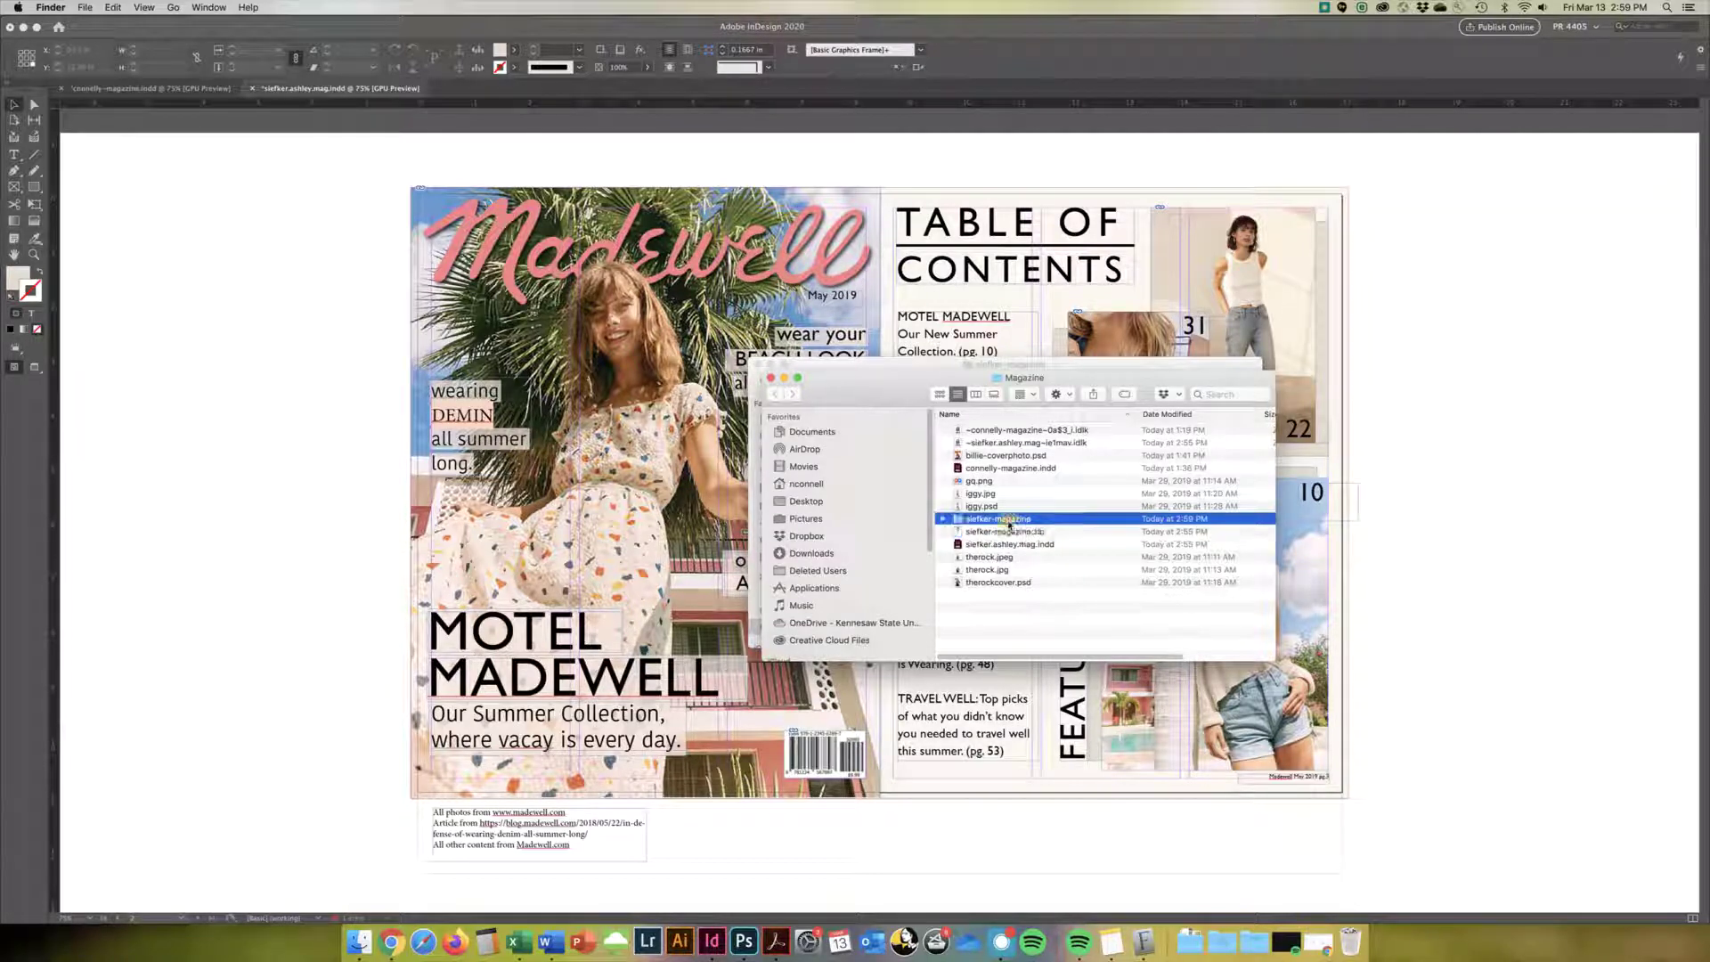
{"action": "left_click", "coordinate": [943, 520]}
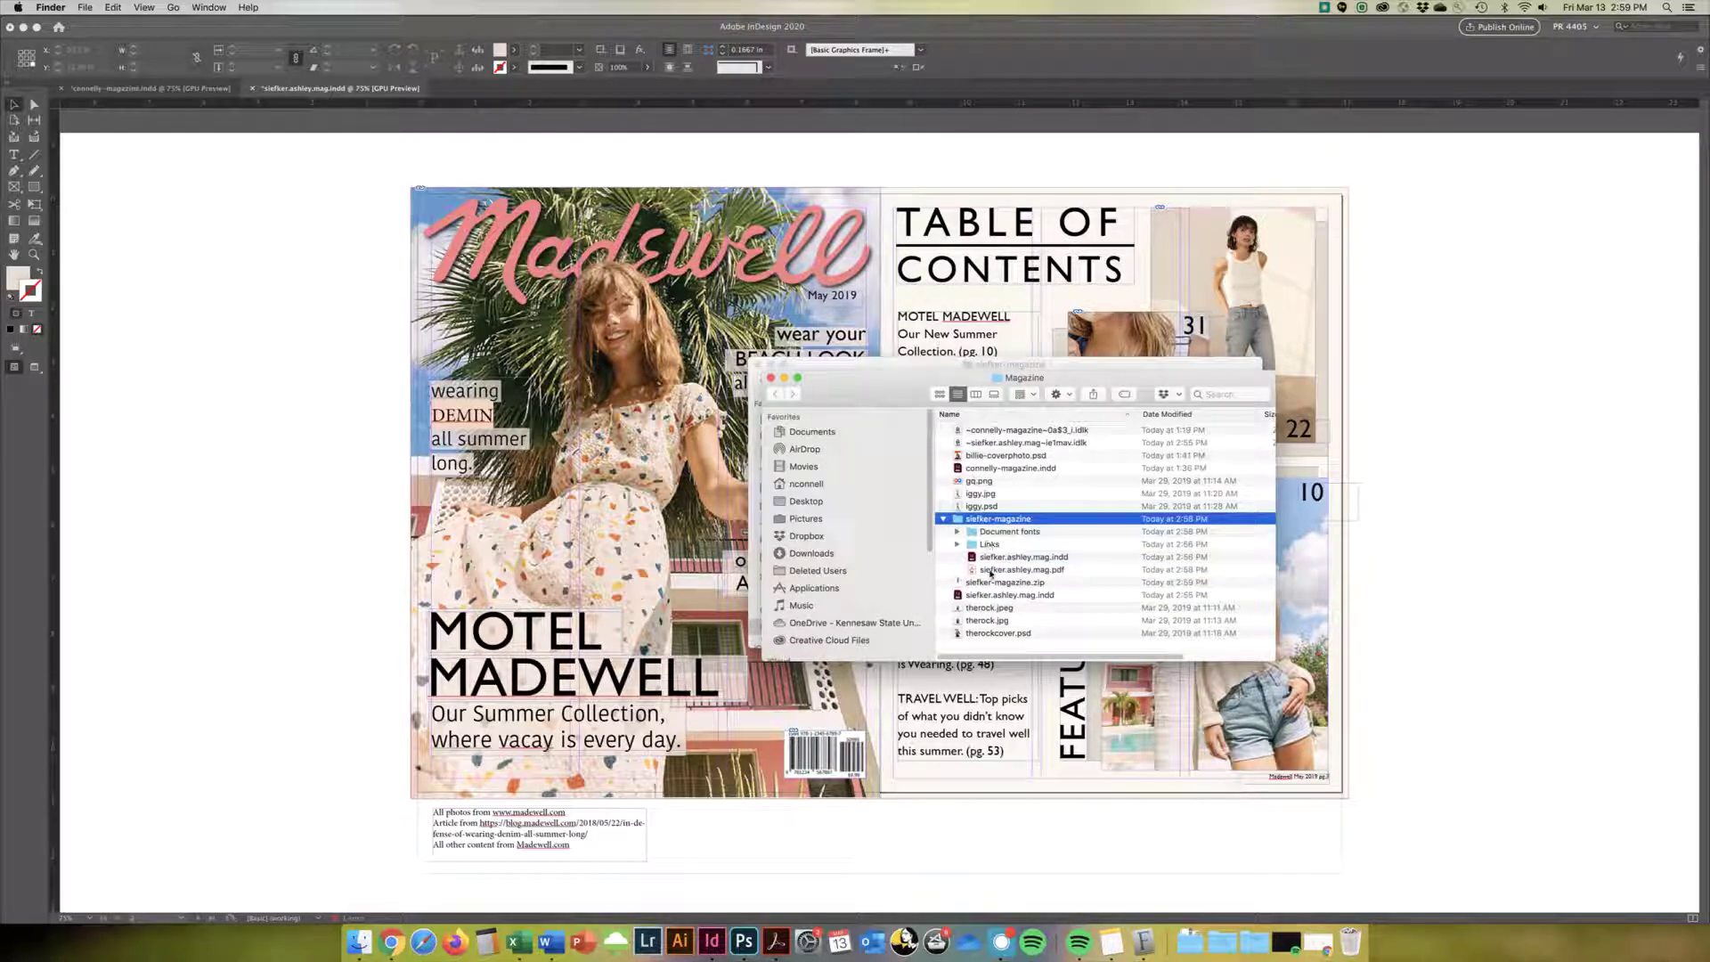